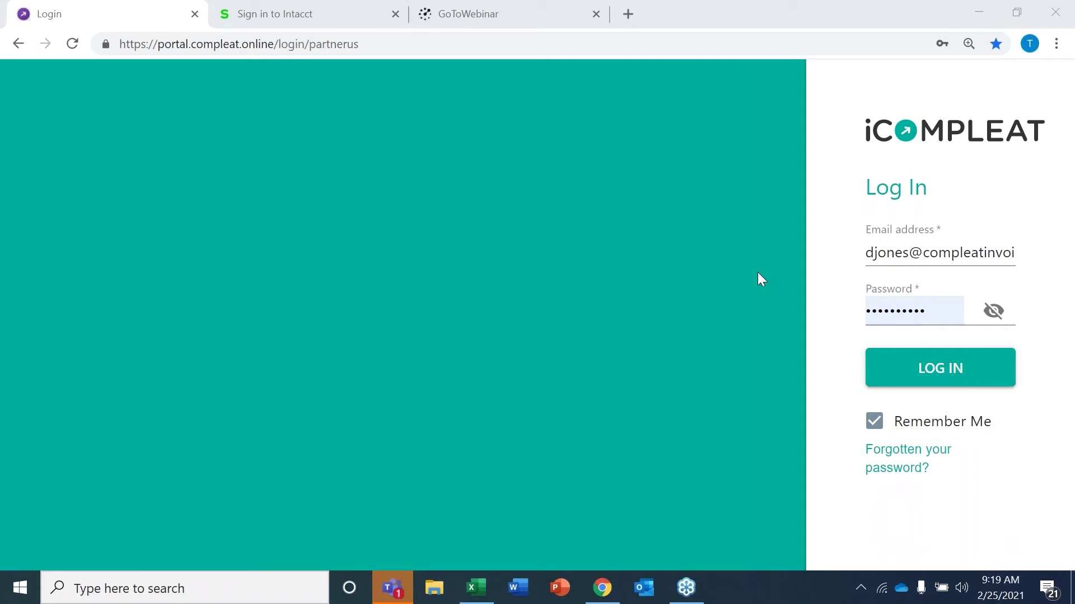
Log in to the iCompleat portal and create a new purchase order with the iCompleatOrder Layout for Orders.
left_click(933, 374)
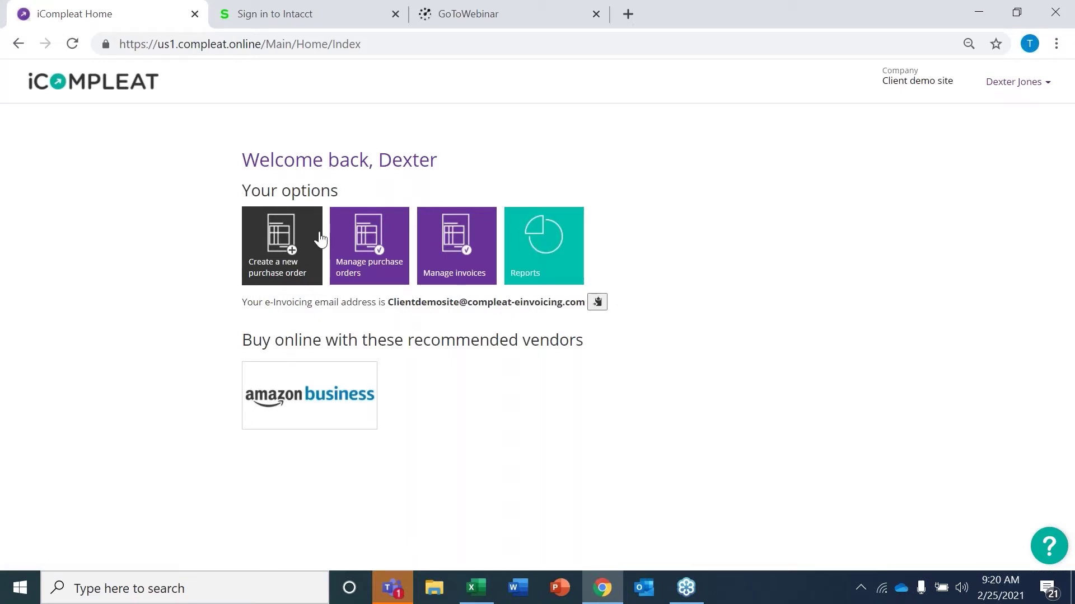
left_click(293, 251)
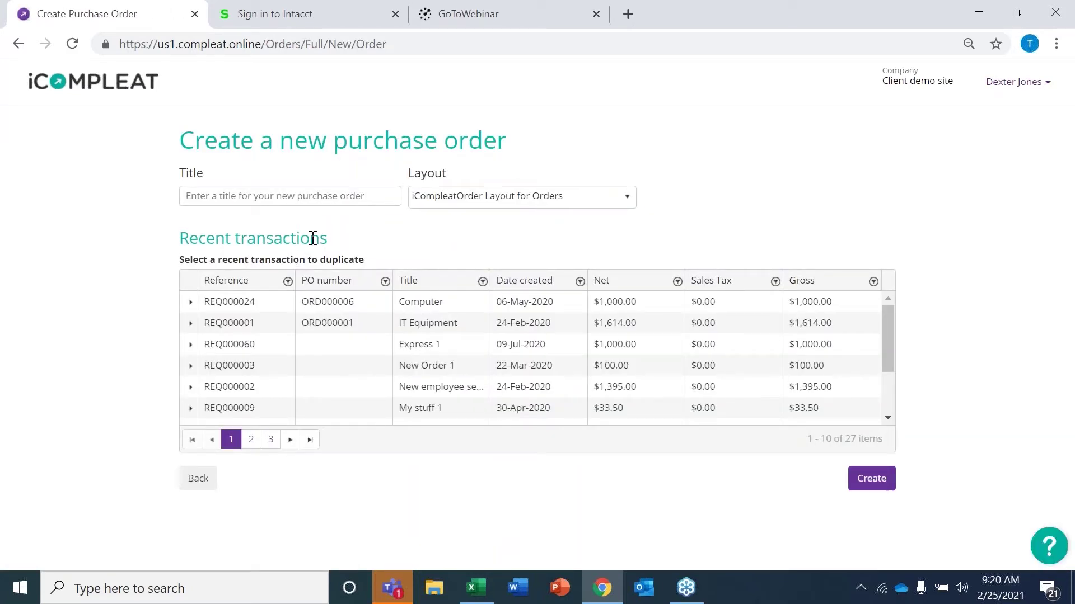
left_click(623, 200)
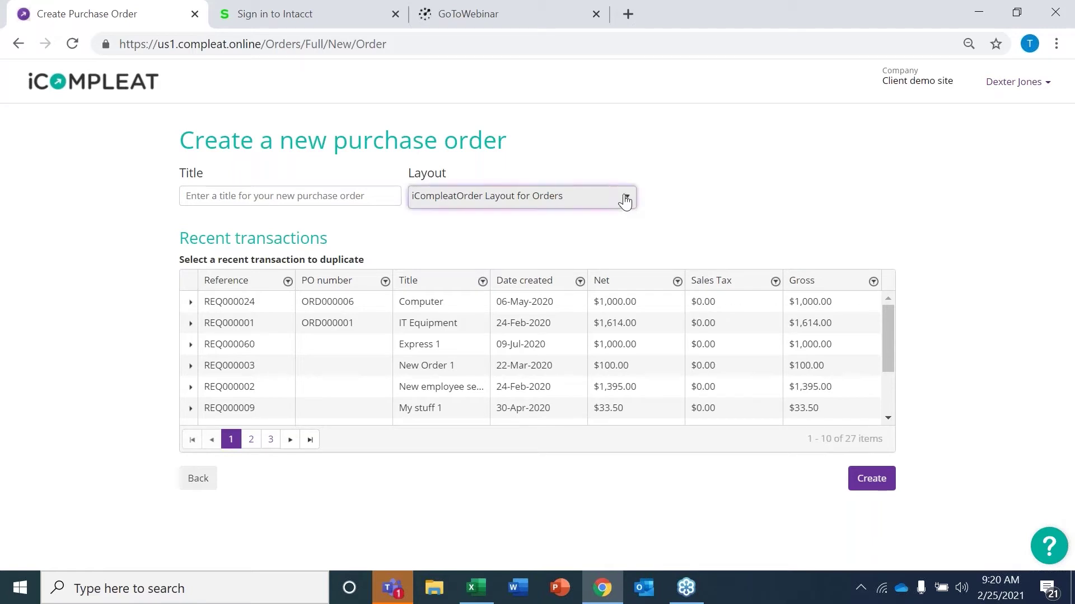
left_click(624, 201)
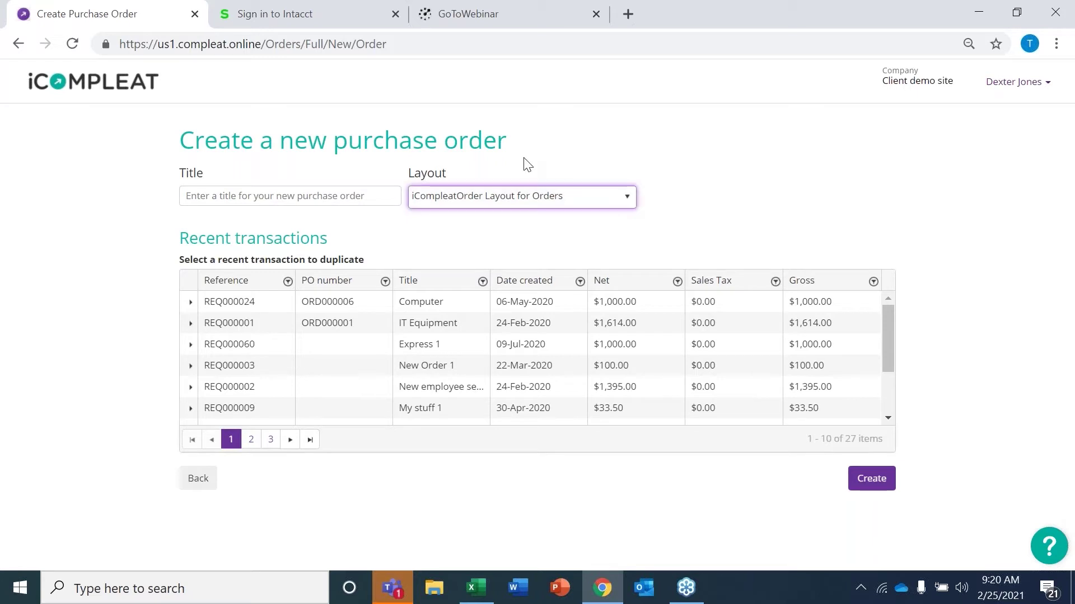
left_click(876, 480)
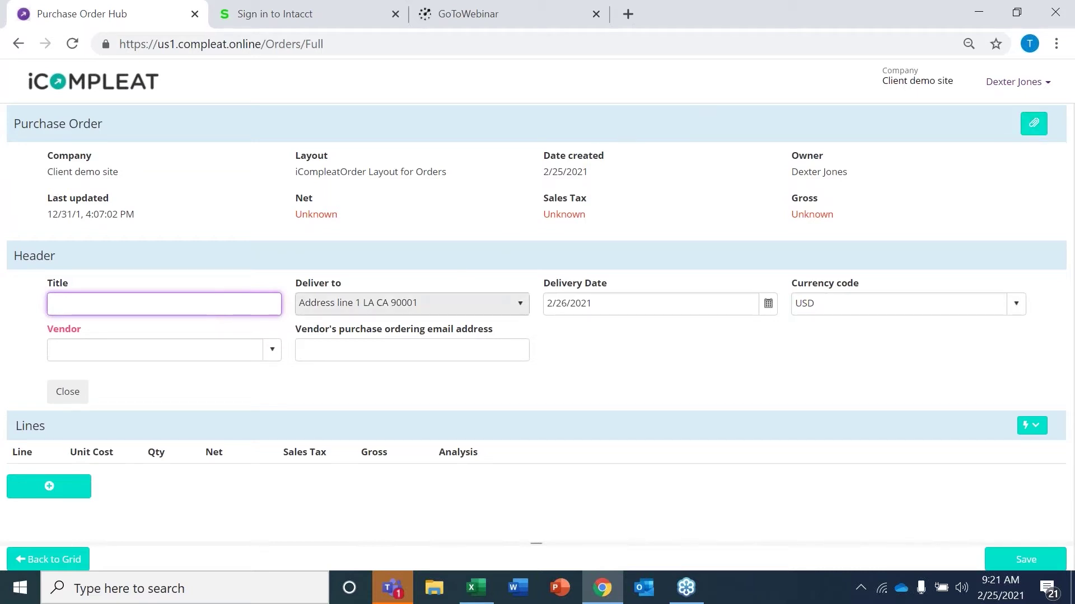
Fill in the purchase order header with the title Test1 and IBM as the vendor.
left_click(79, 299)
left_click(81, 338)
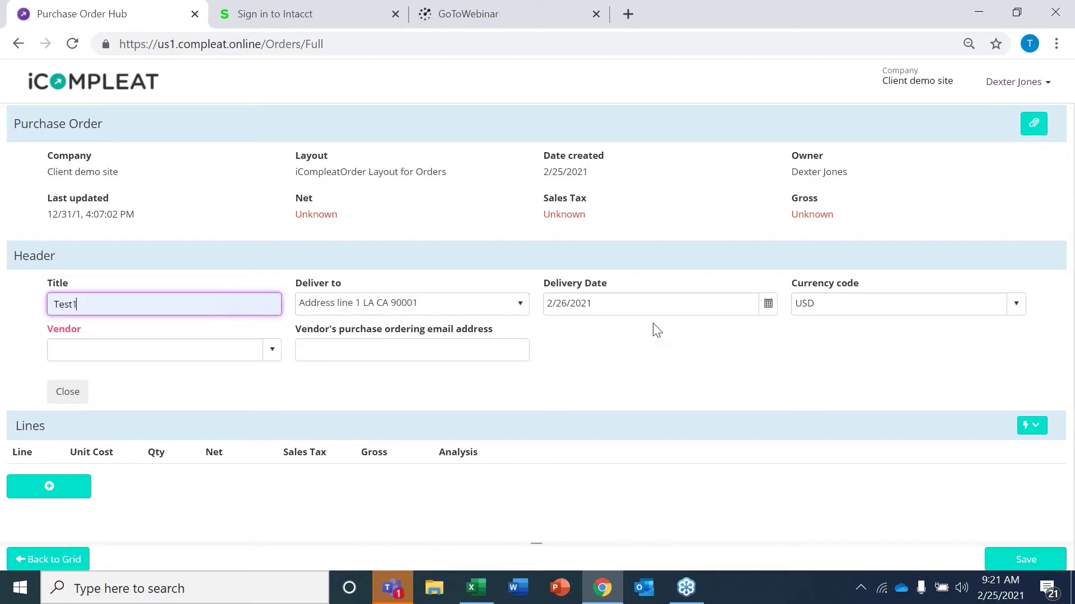
left_click(517, 308)
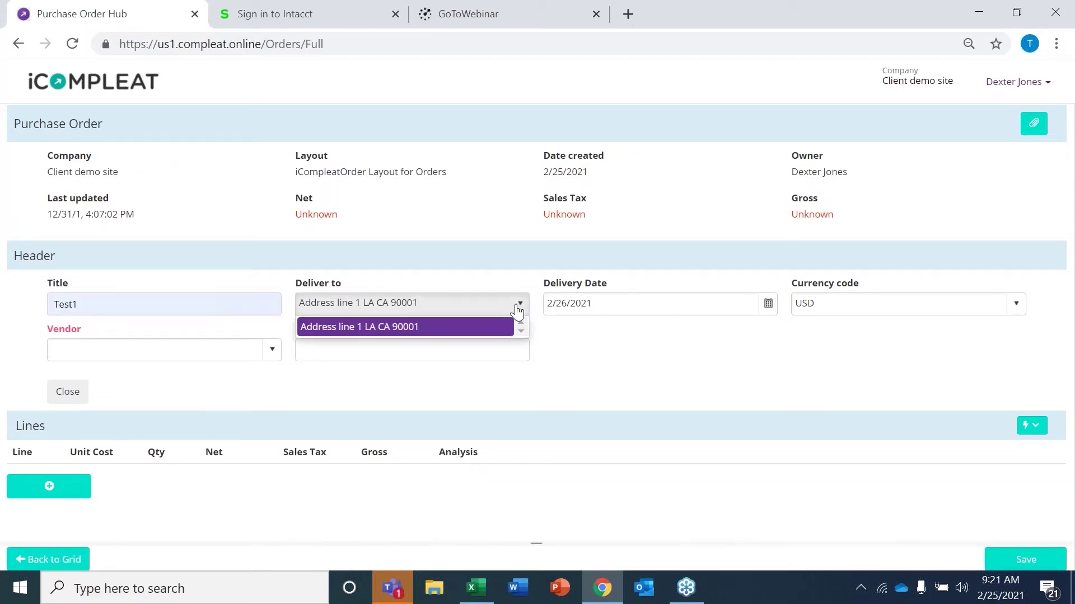
left_click(564, 348)
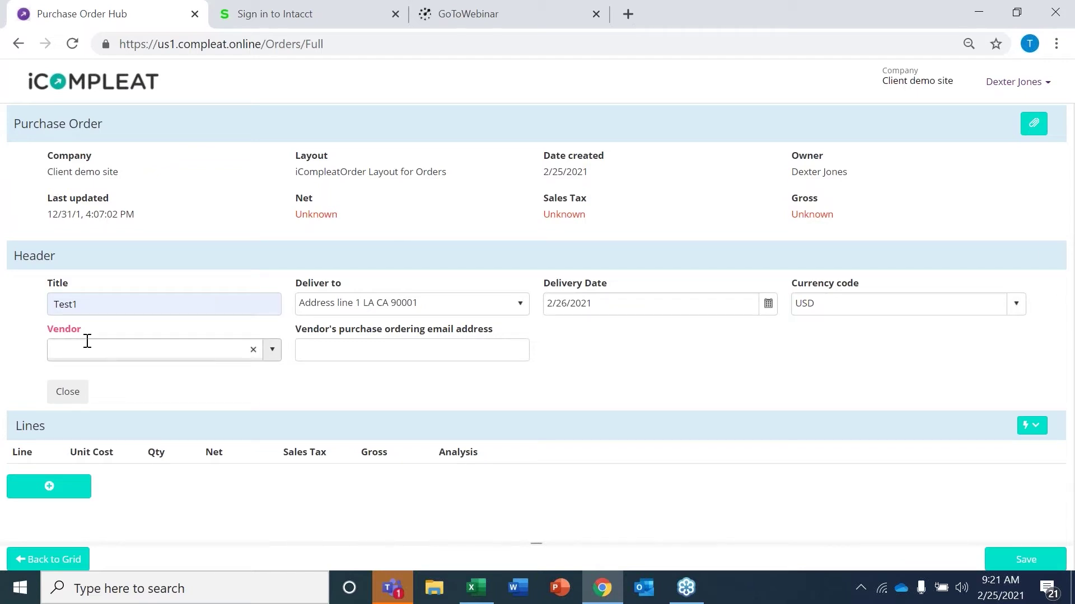
left_click(273, 350)
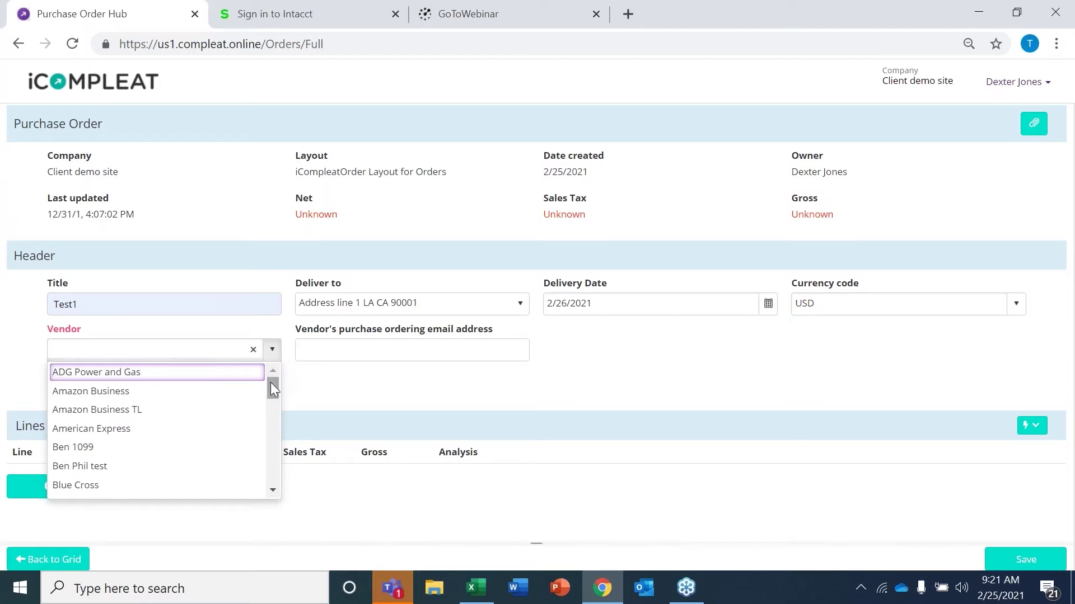
left_click_drag(270, 384, 261, 427)
left_click(144, 400)
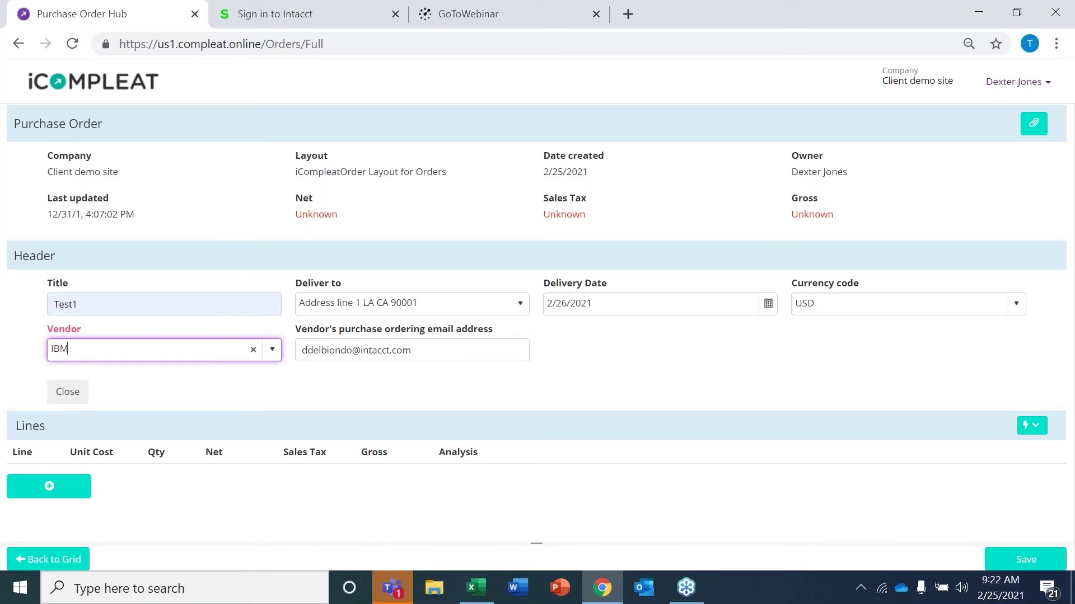
Add an order line with item code Delivery and item description Laptop.
left_click(61, 490)
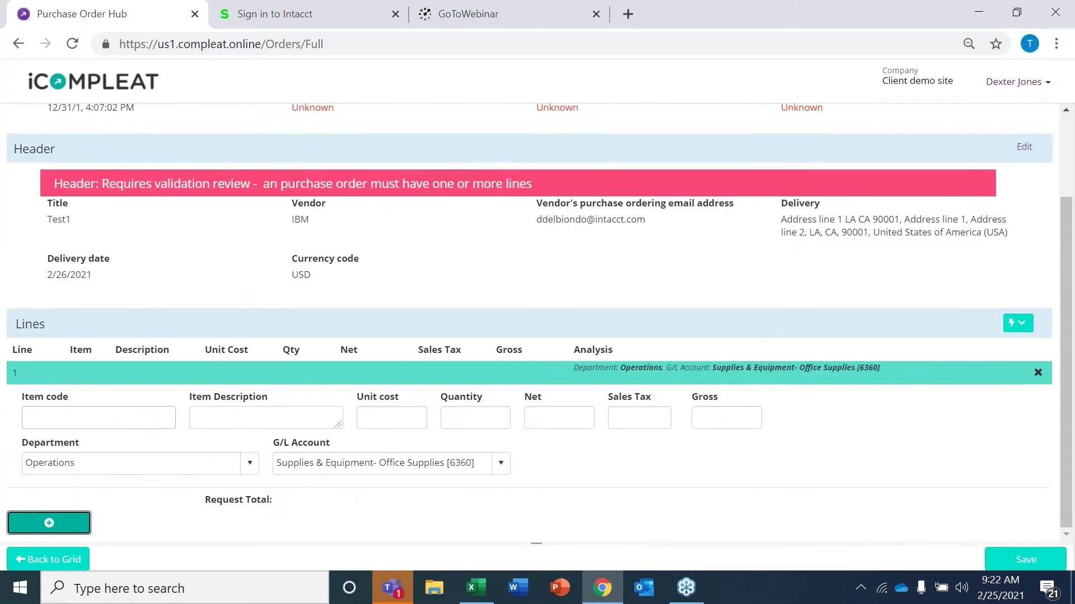
left_click(128, 409)
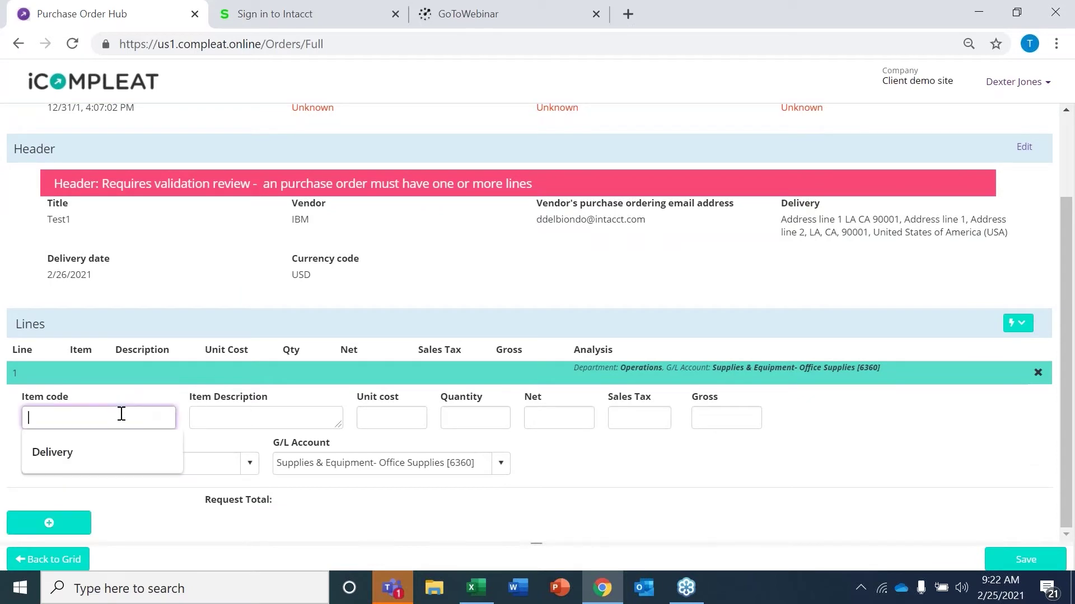
left_click(70, 454)
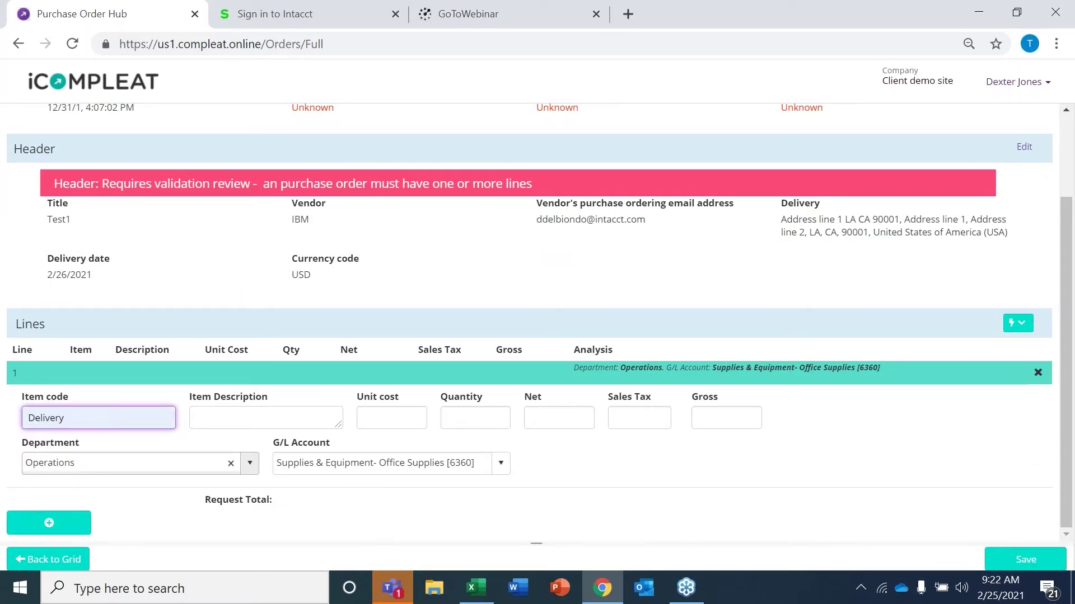
left_click(233, 421)
type("Laptop")
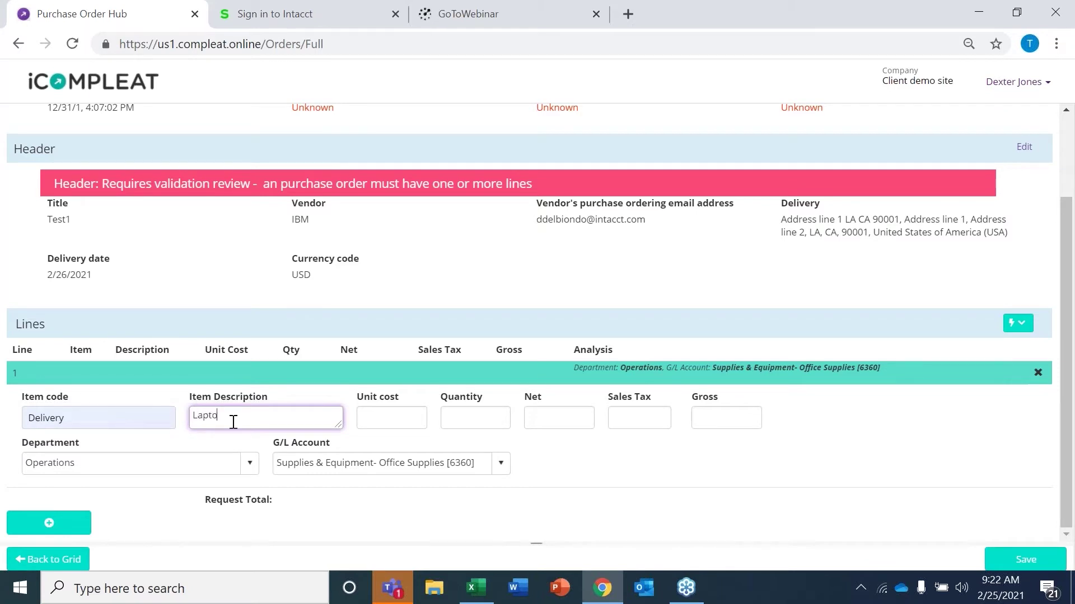
Set the laptop line's unit cost to 1000 and its quantity to 1.
left_click(394, 425)
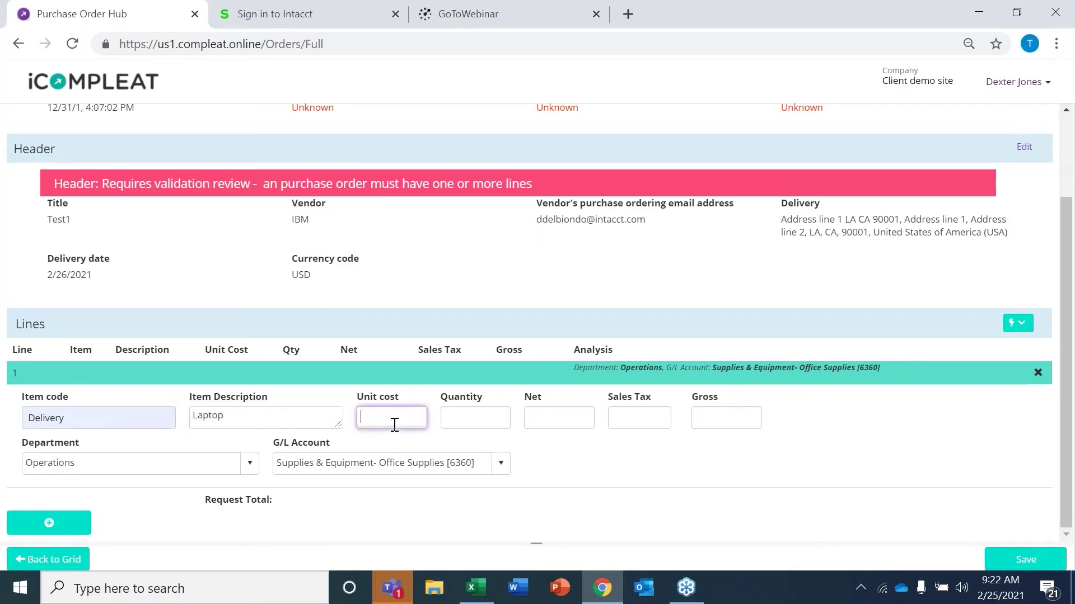
type("1000")
left_click(464, 421)
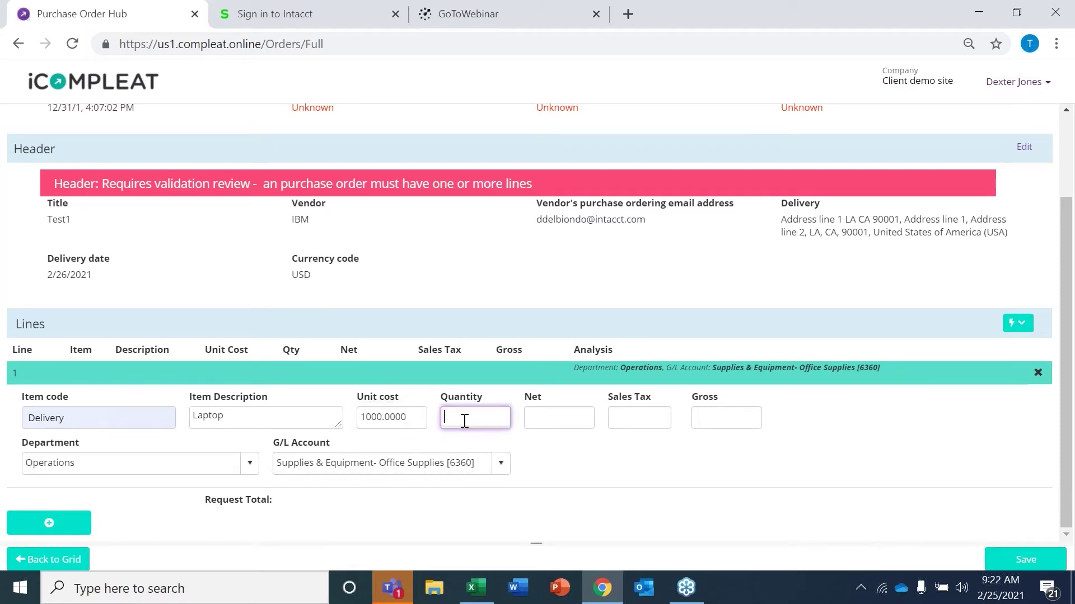
type("1")
left_click(543, 462)
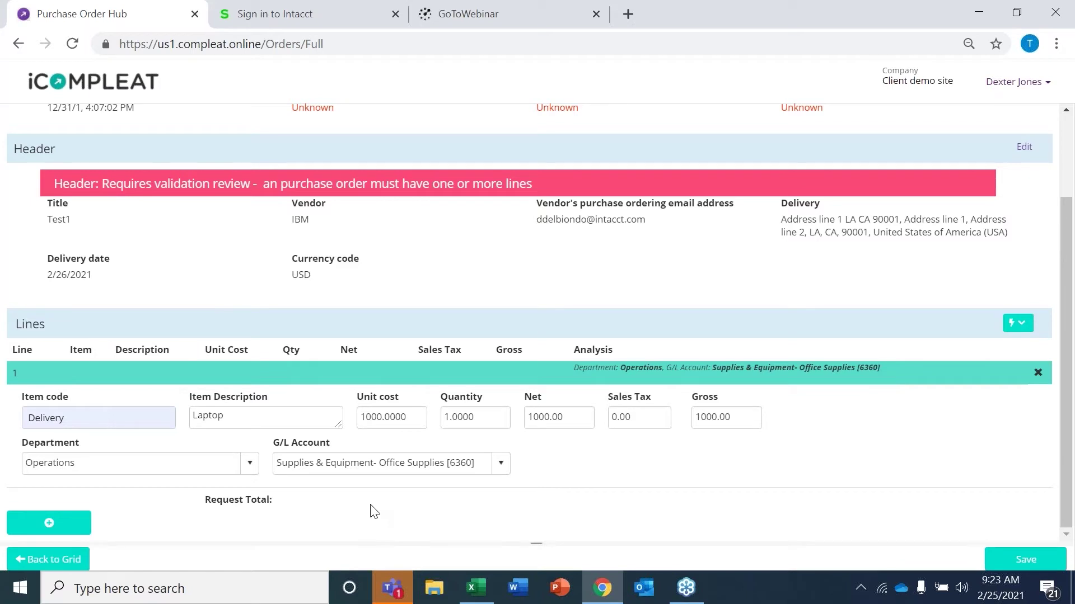
Review the department and G/L account choices available for the laptop line.
left_click(249, 463)
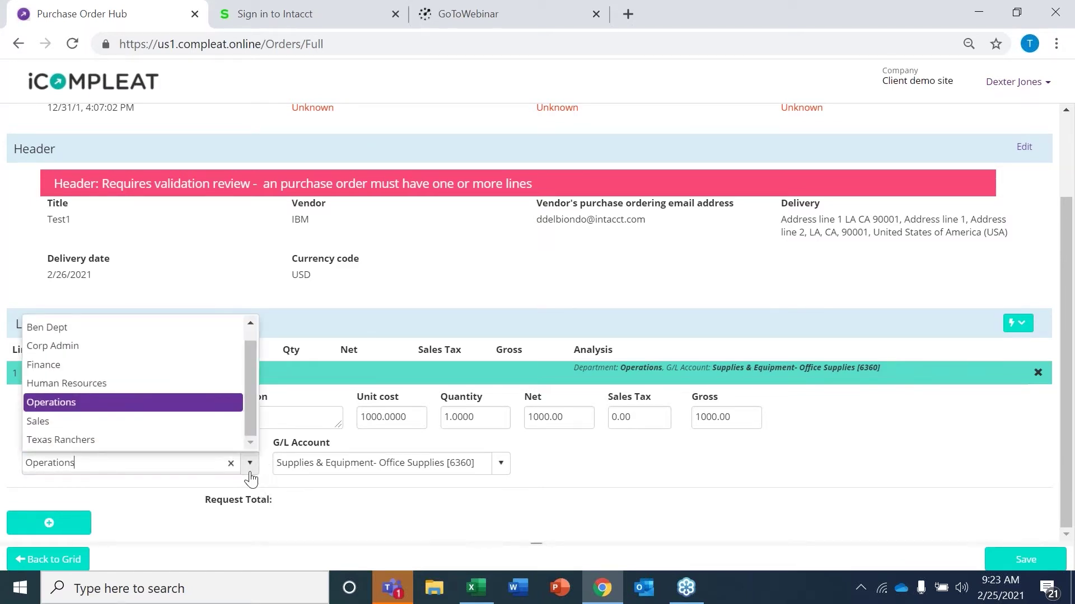
left_click(250, 474)
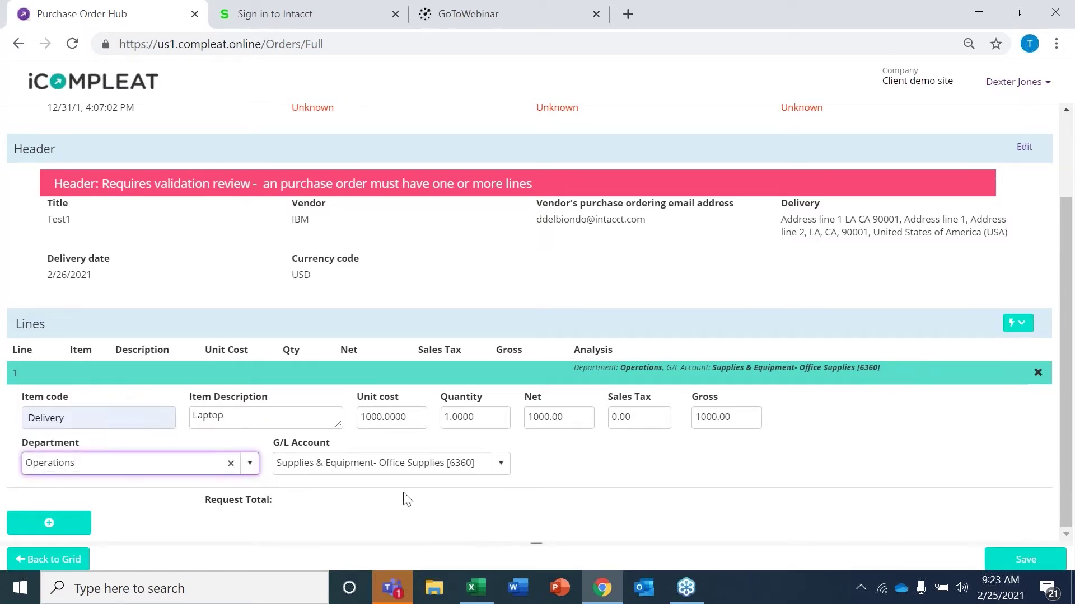
left_click(501, 464)
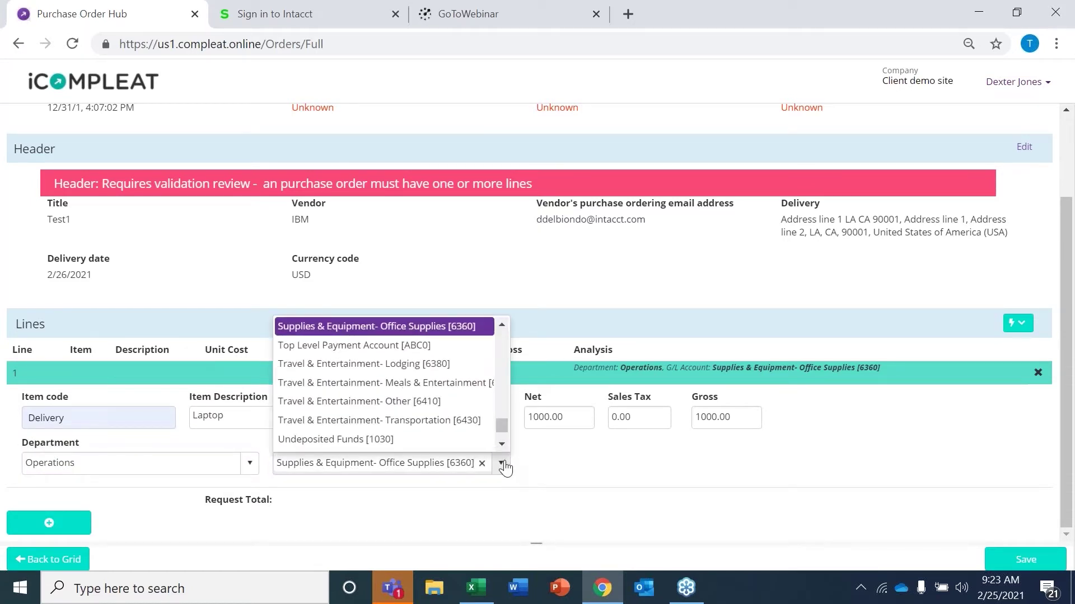
left_click(503, 468)
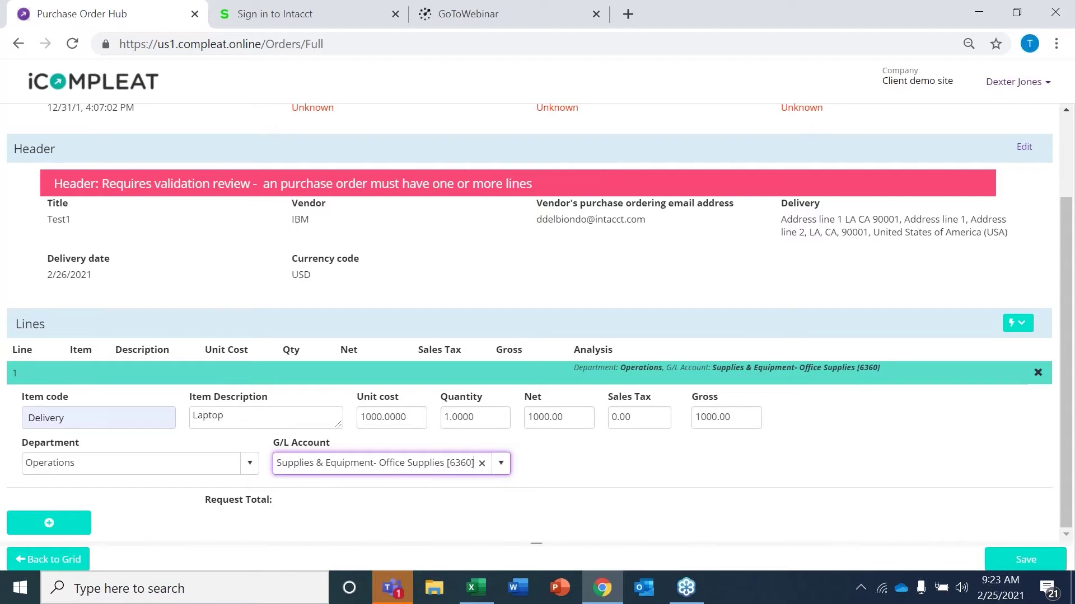
Return to the iCompleat home page and browse the product categories of the Amazon Business vendor.
left_click(83, 88)
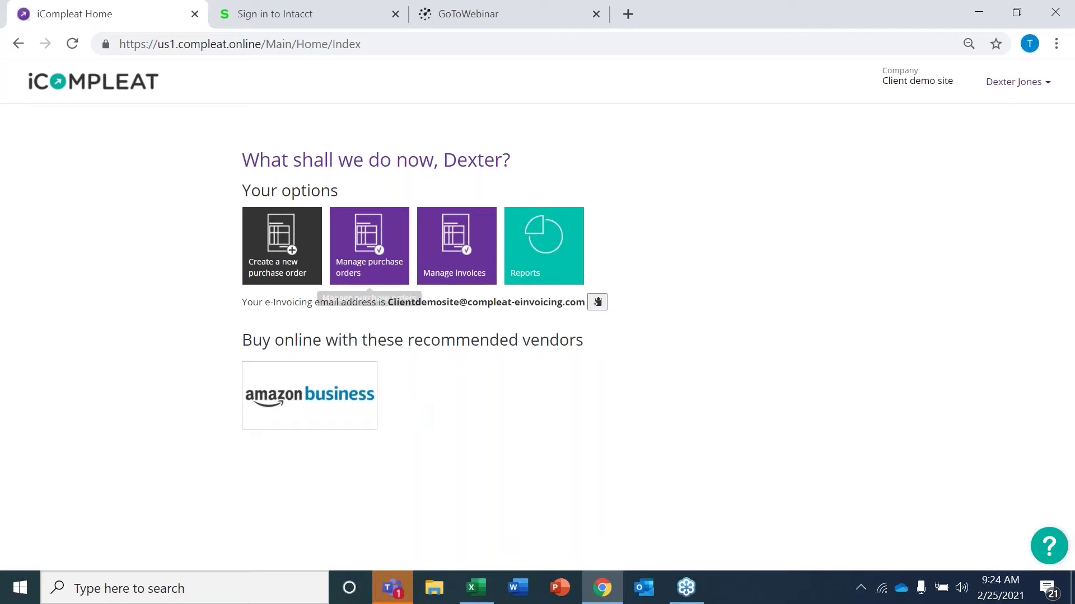
left_click(311, 411)
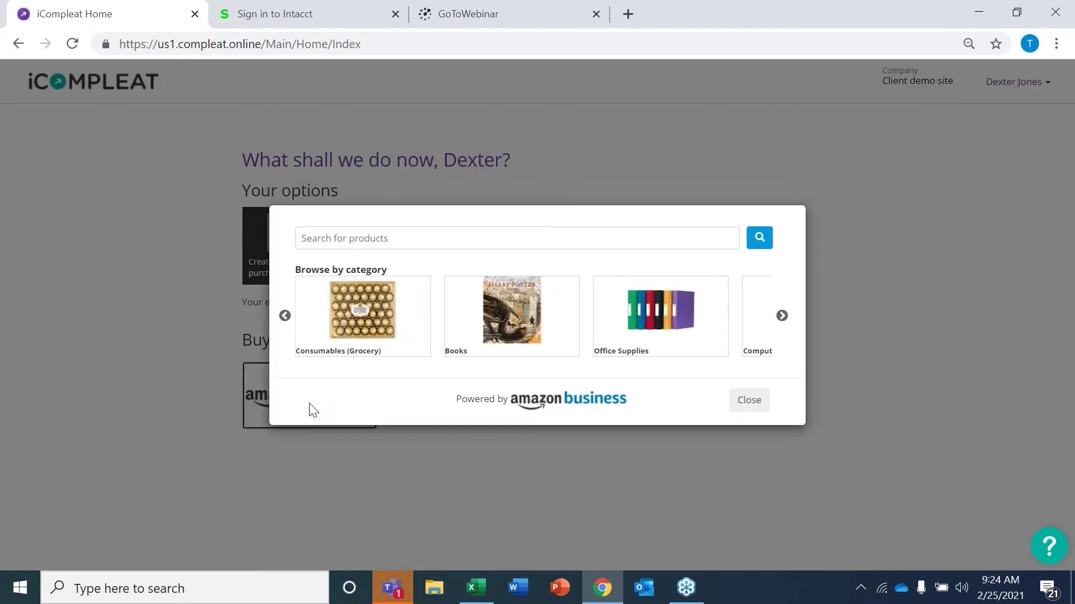
left_click(782, 325)
left_click(783, 326)
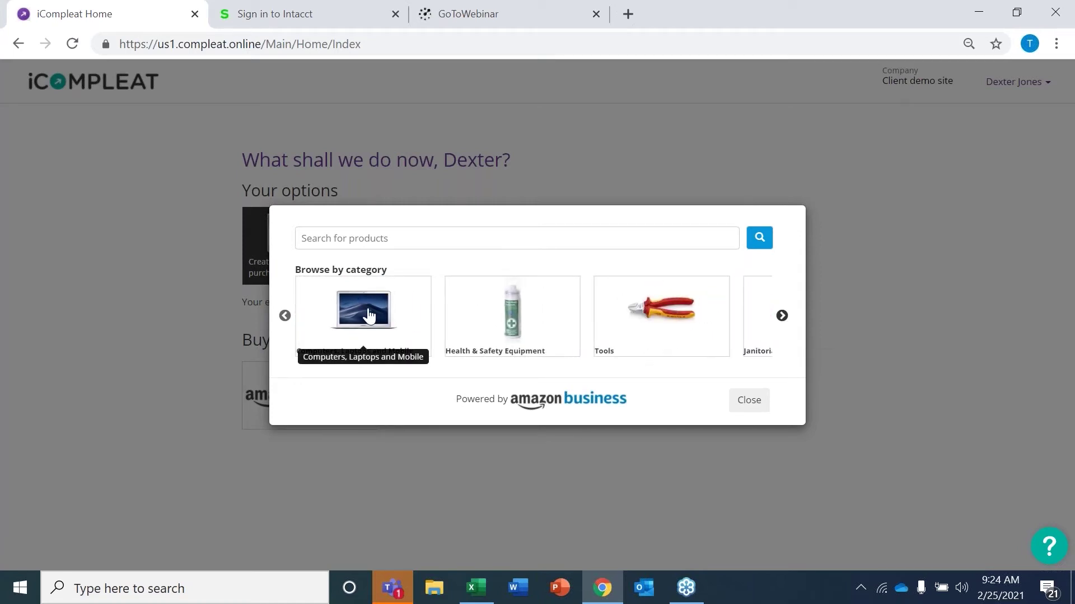
Search Amazon Business for Fellowes A4 products.
left_click(396, 237)
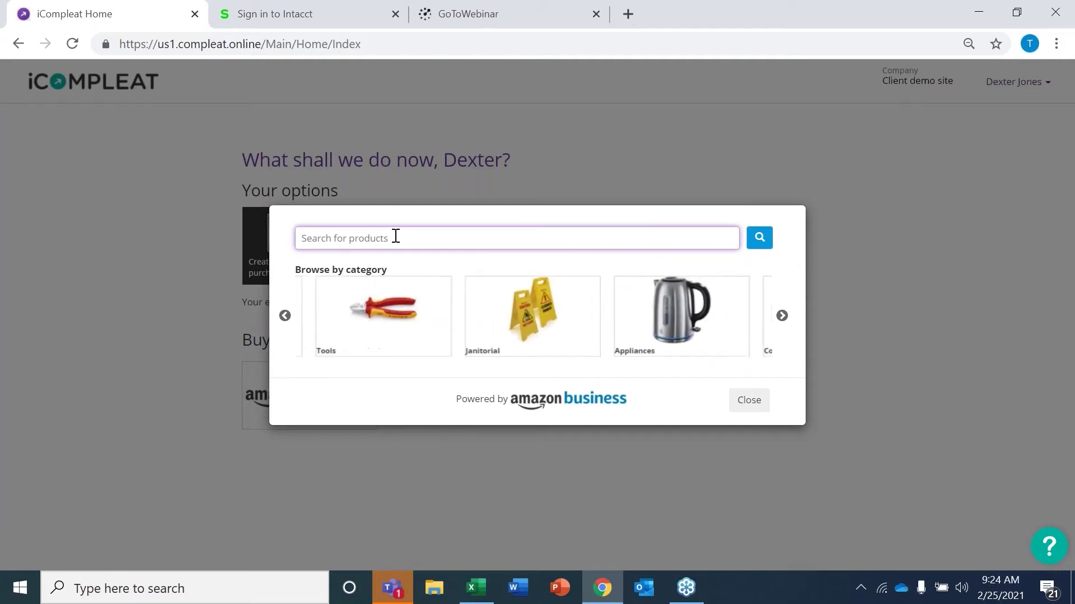
type("F")
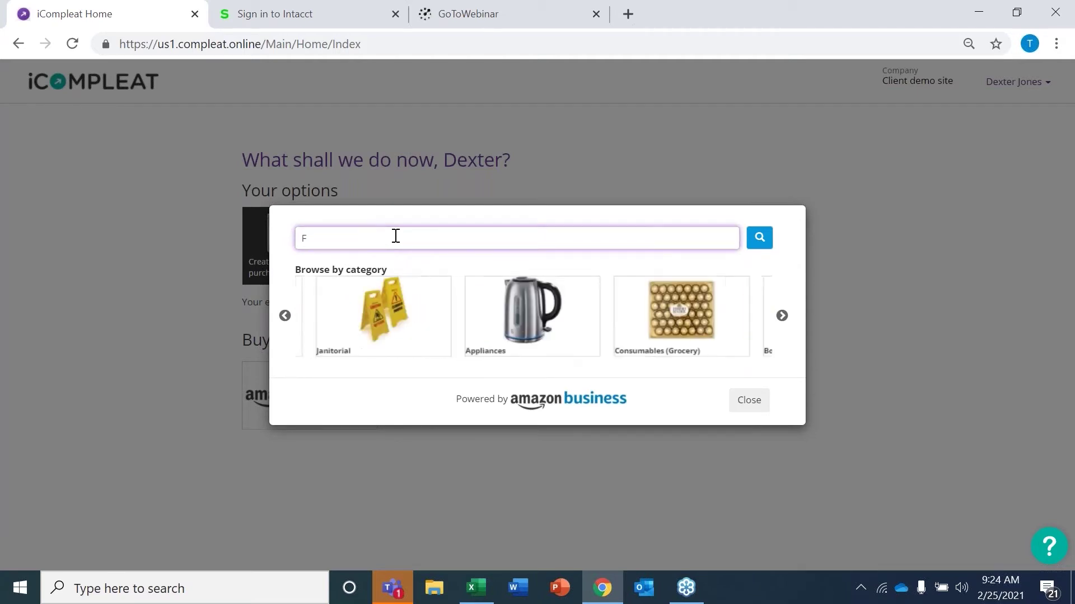
type("ellowes")
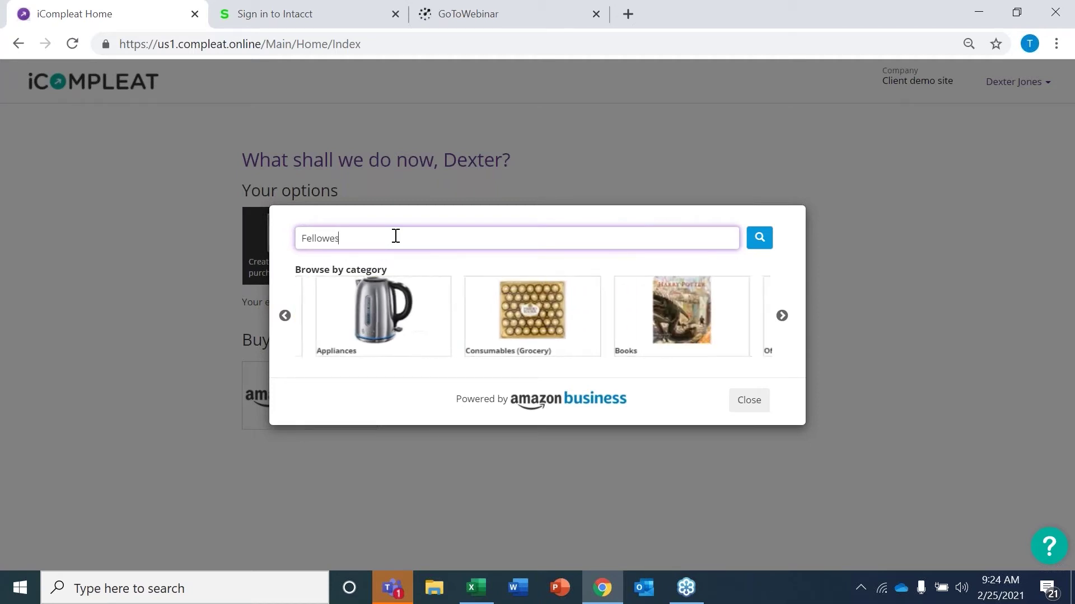
type(" A4")
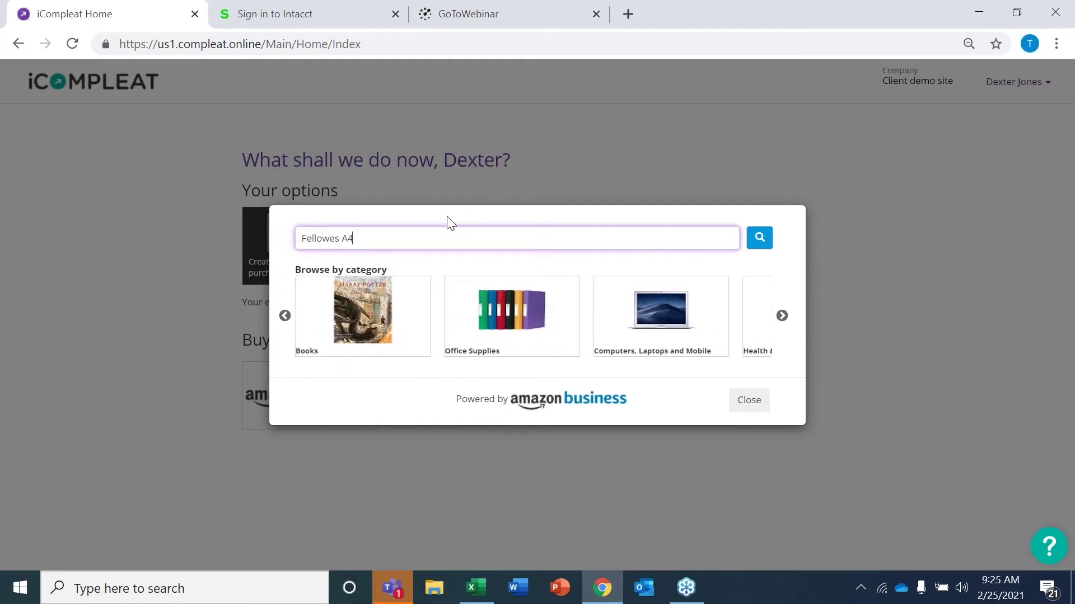
left_click(759, 240)
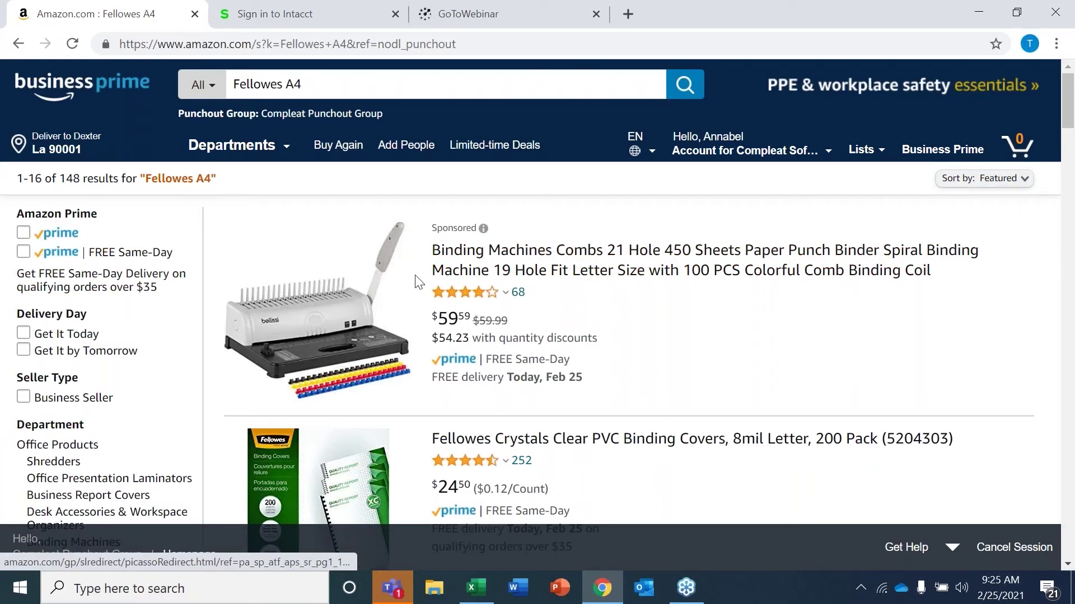
Add the Fellowes Crystals Clear PVC Binding Covers, 200 Pack (5204303), to the cart and submit the items for approval.
scroll(416, 276, "down", 5)
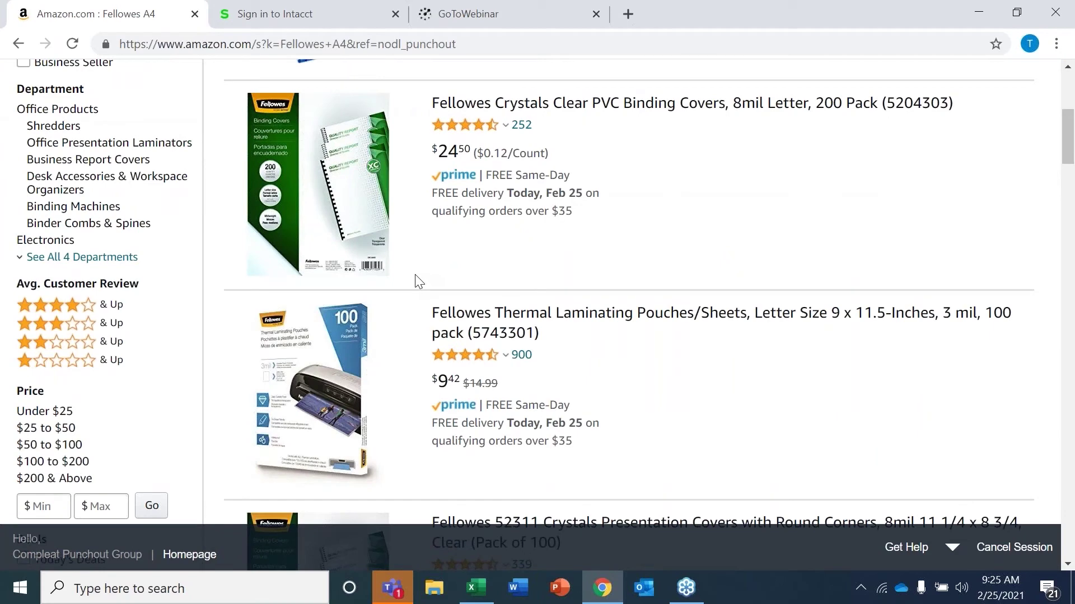
scroll(812, 206, "up", 3)
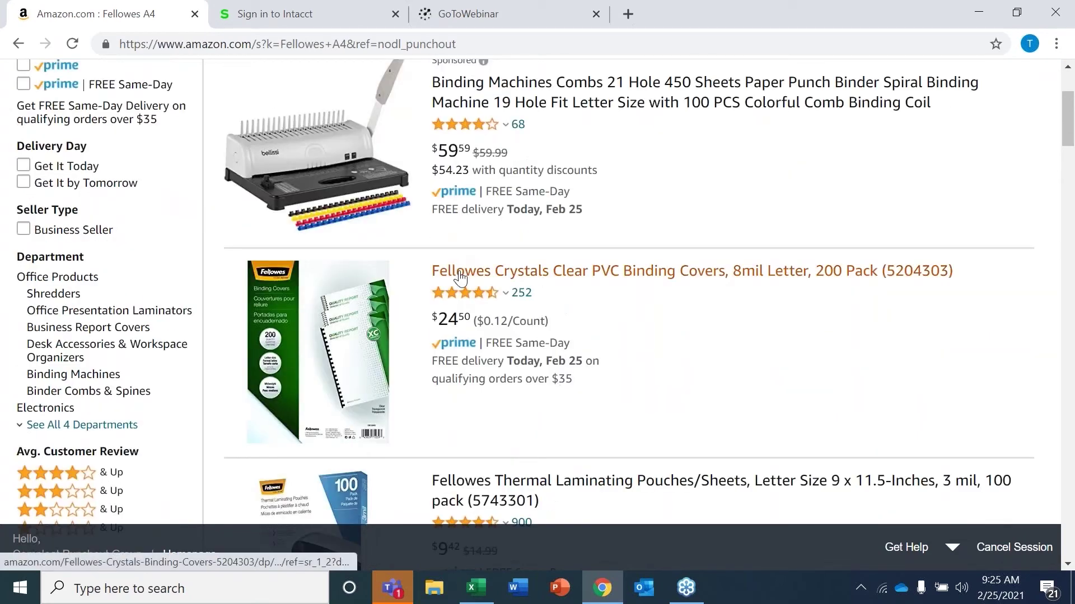
left_click(459, 274)
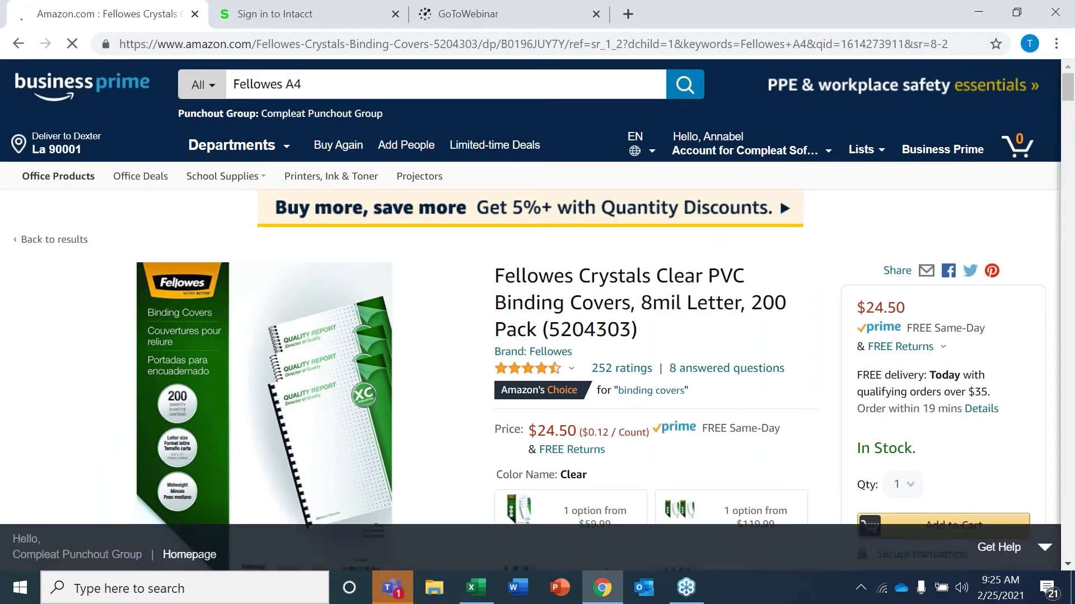
scroll(820, 459, "down", 3)
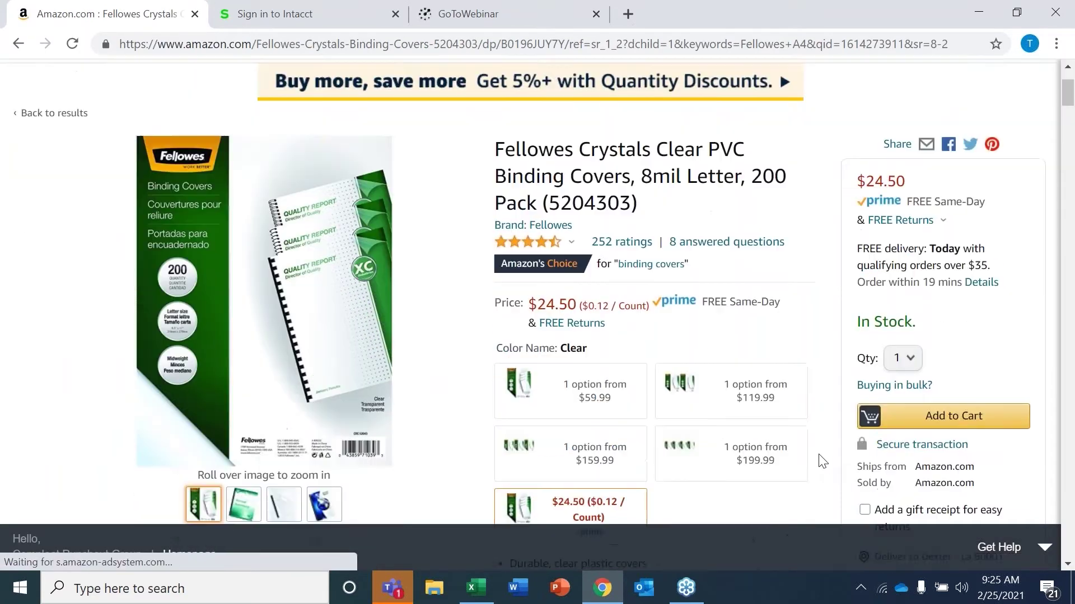
left_click(958, 379)
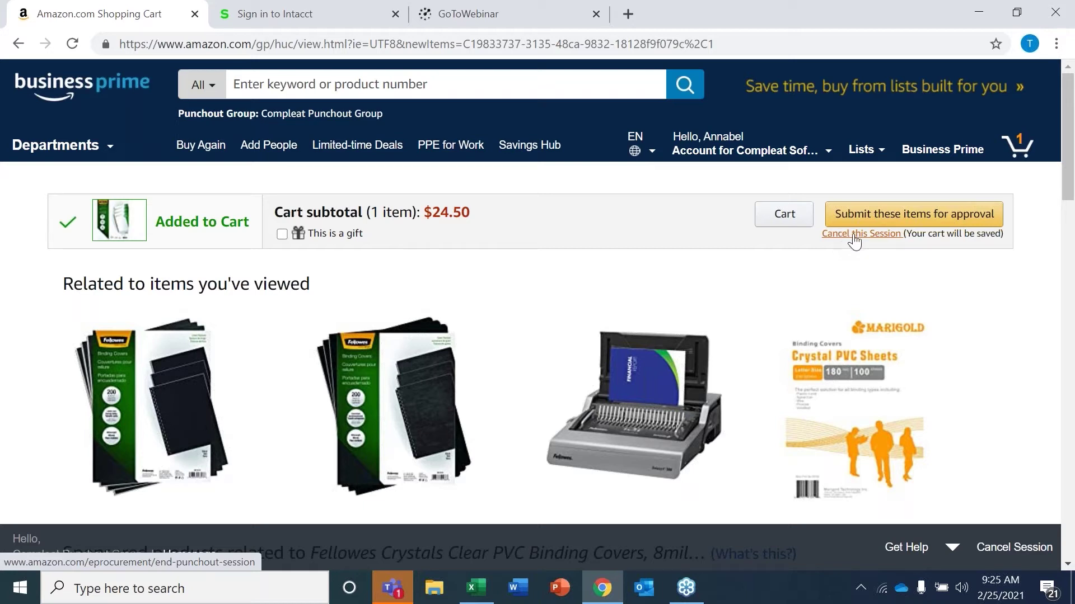
left_click(922, 214)
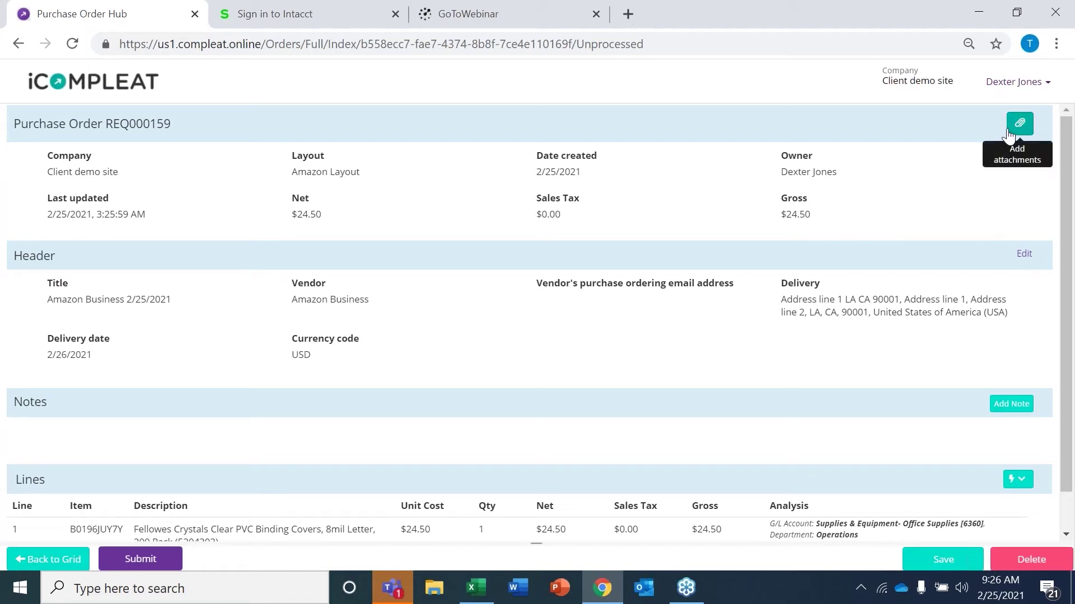
Add the note "Rush!" to the Amazon Business purchase order.
left_click(1005, 406)
left_click(379, 208)
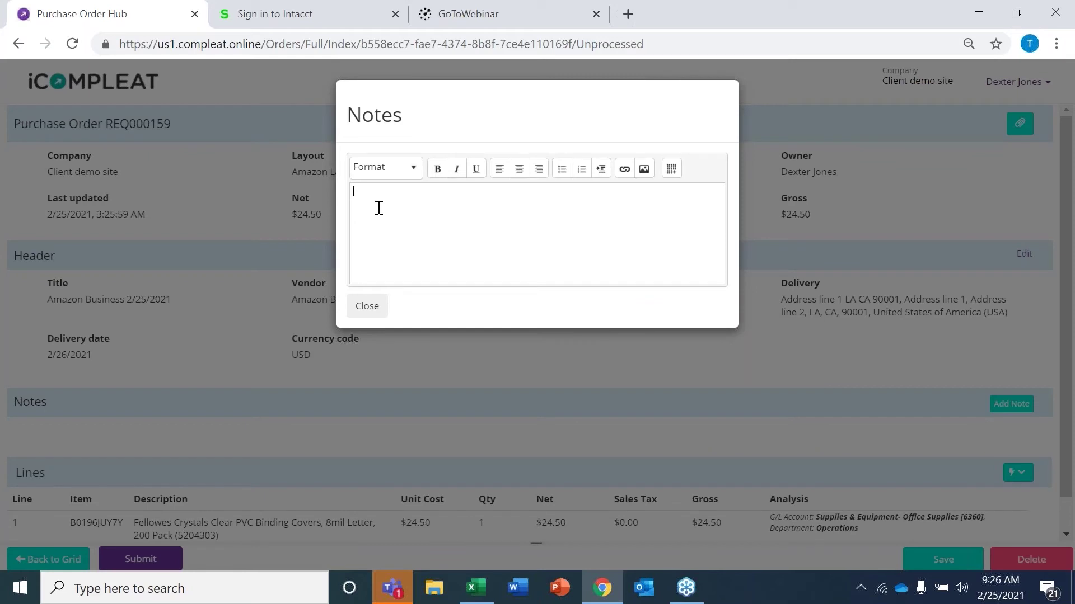
type("Rush!")
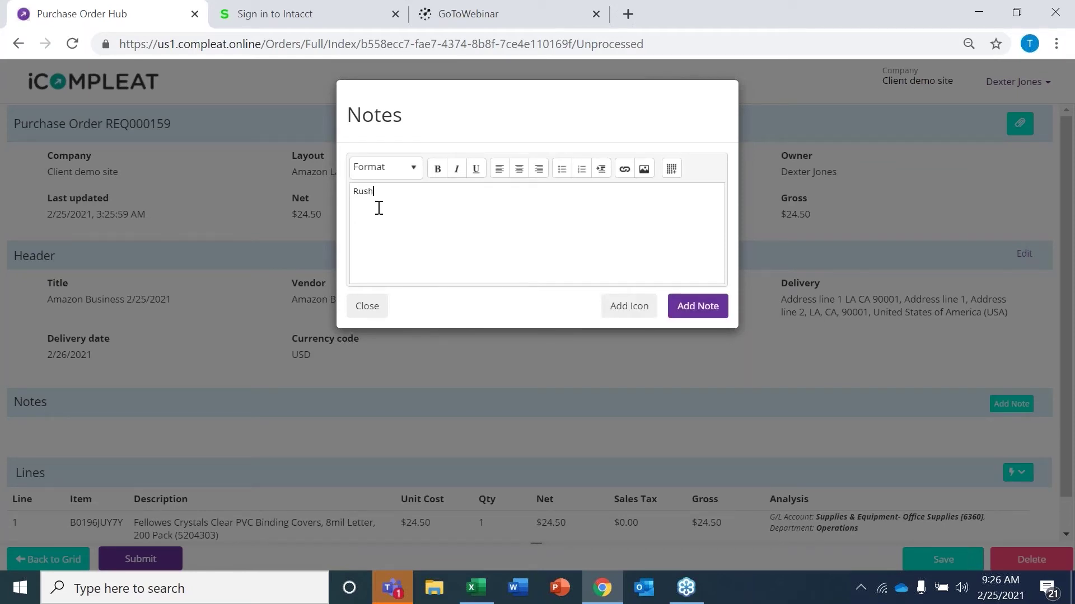
left_click(694, 307)
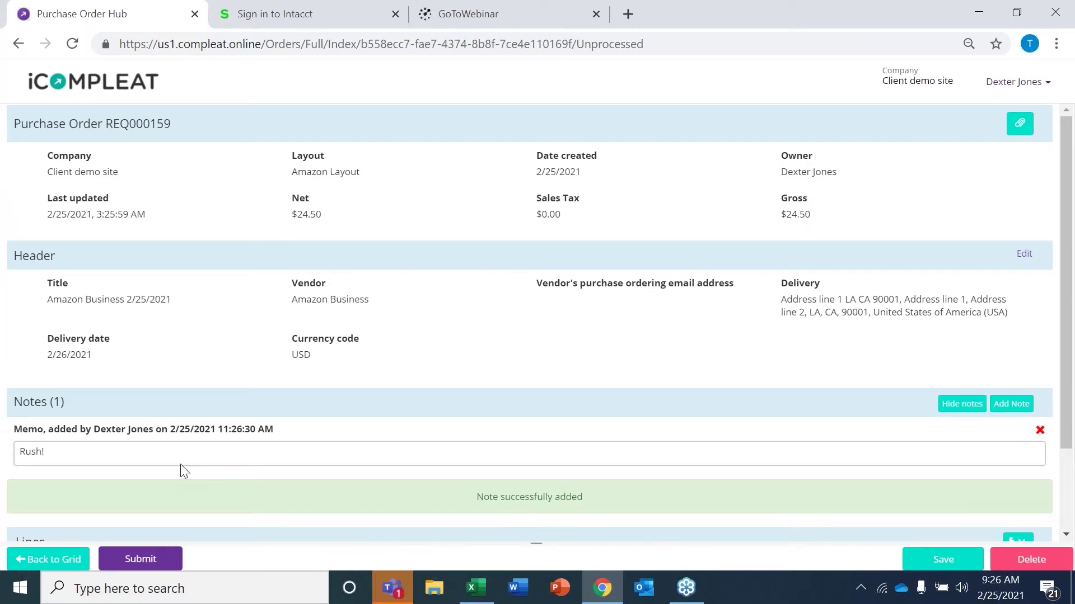
Check the order's note and line, and submit the purchase order through the Purchase approval route.
scroll(182, 466, "down", 2)
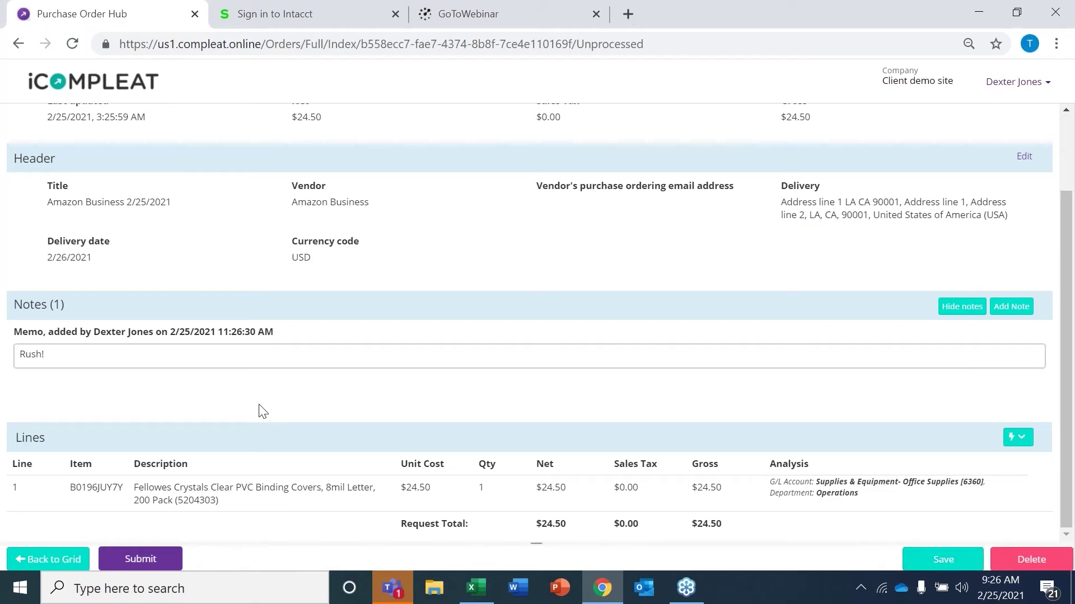
left_click(170, 559)
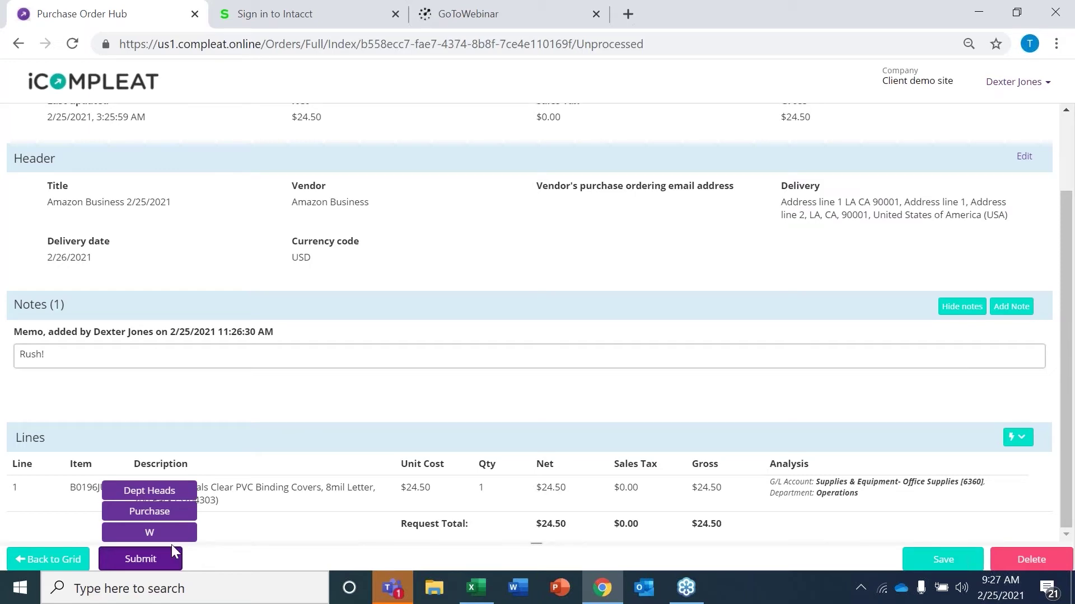
left_click(149, 511)
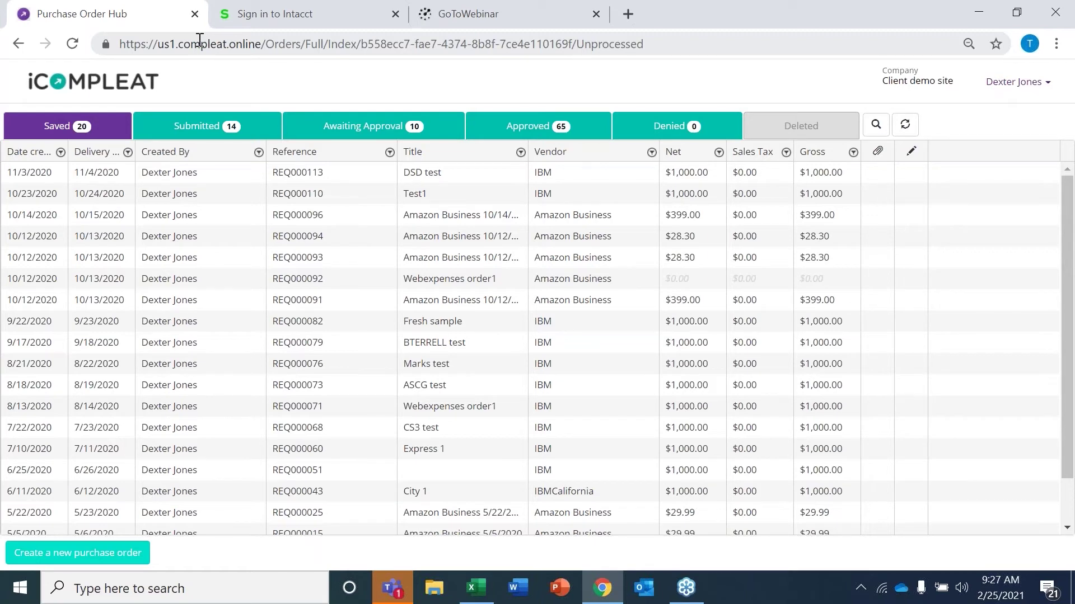
Review the submitted and awaiting-approval orders, including the approval timeline of the submitted 2/25/2021 Amazon Business order.
left_click(192, 128)
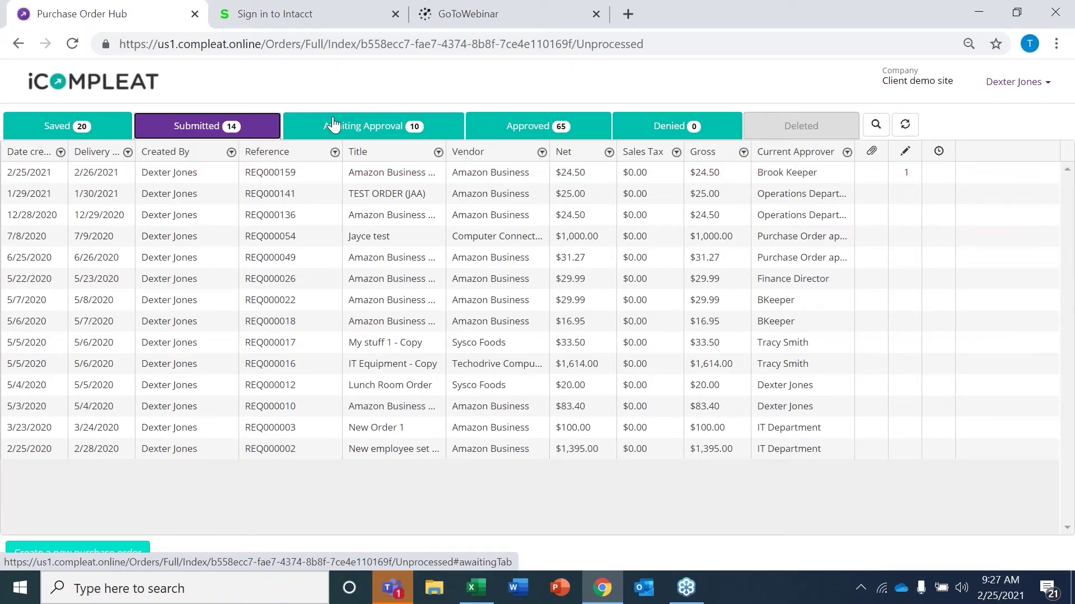
left_click(352, 129)
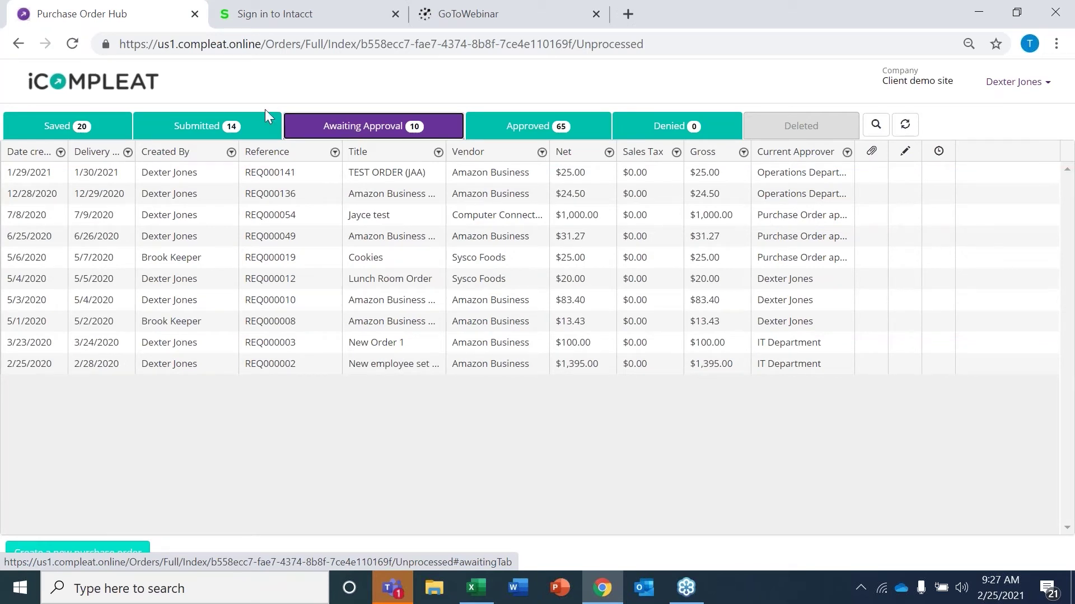
left_click(204, 128)
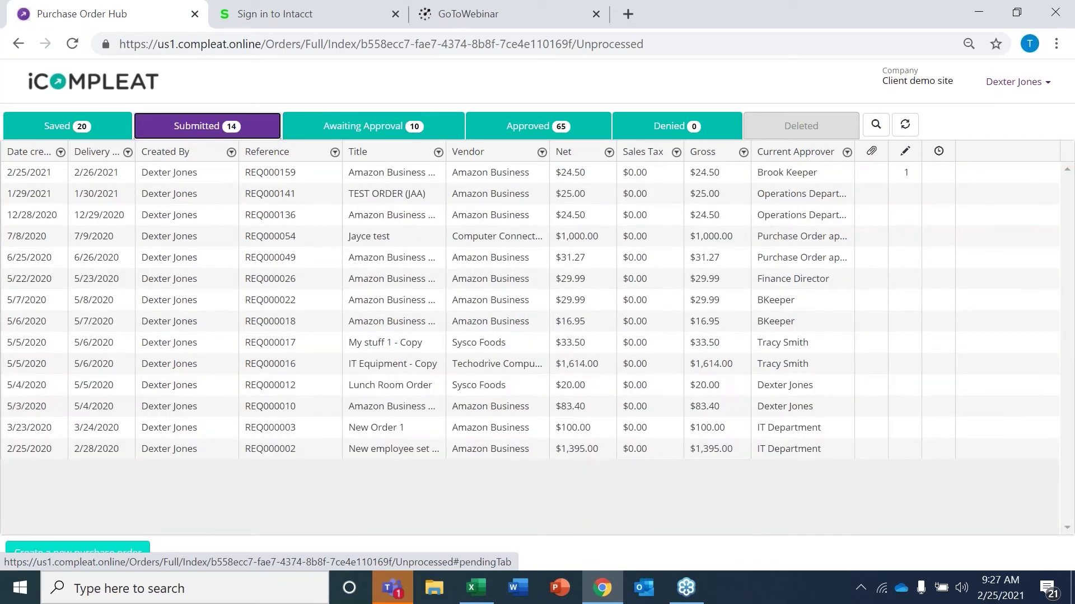
double_click(283, 175)
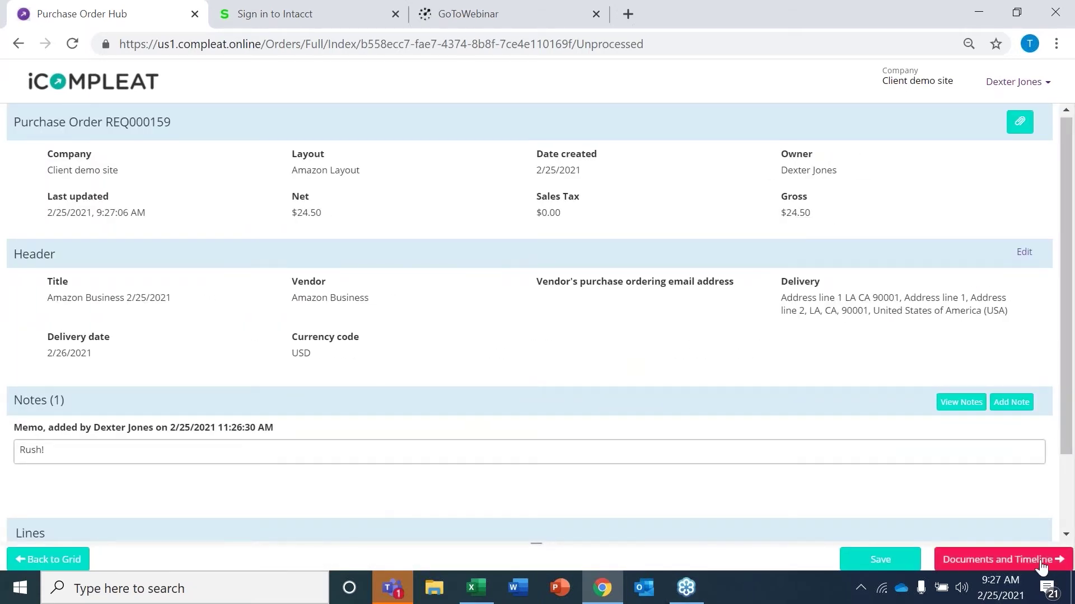
left_click(1002, 559)
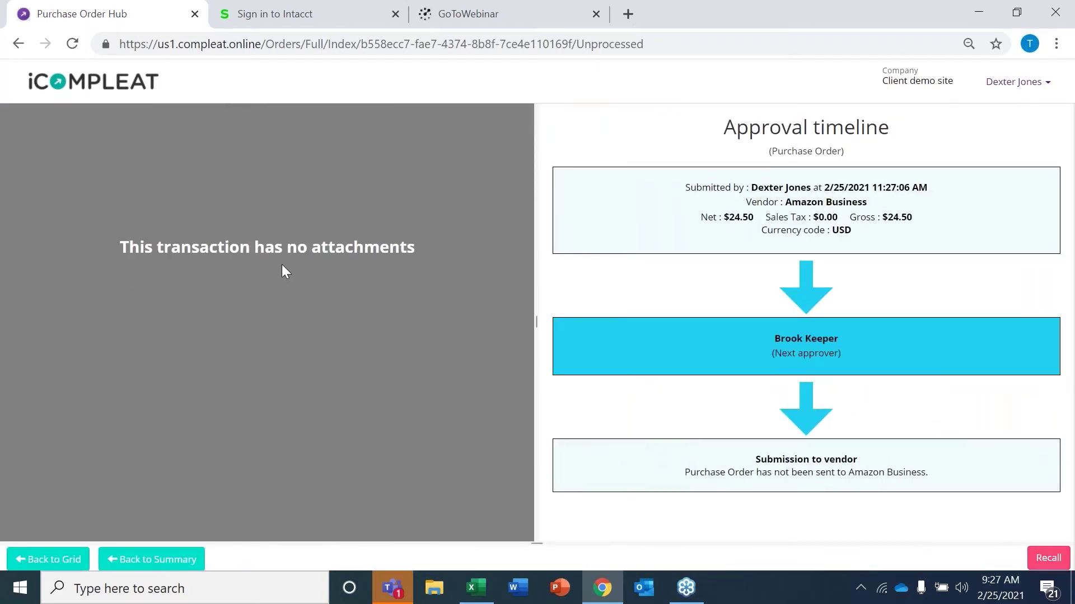
left_click(160, 559)
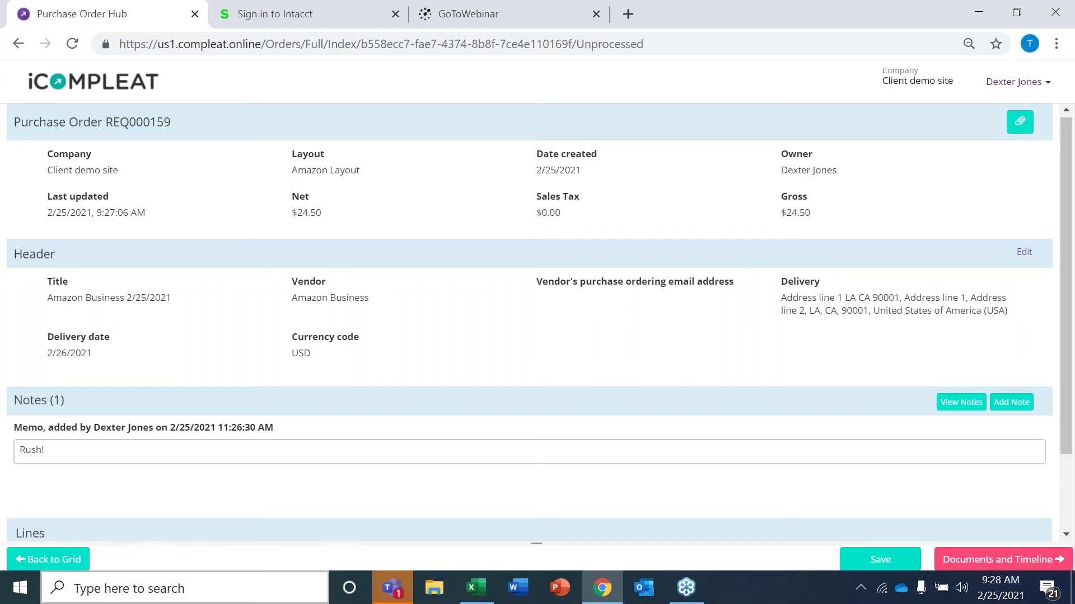
left_click(46, 561)
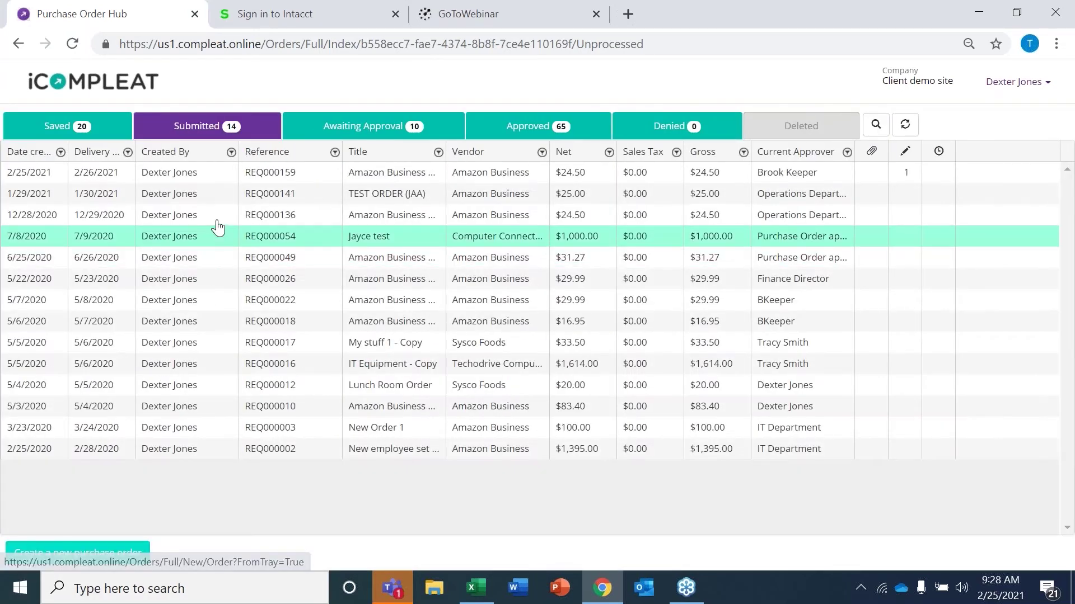
double_click(193, 182)
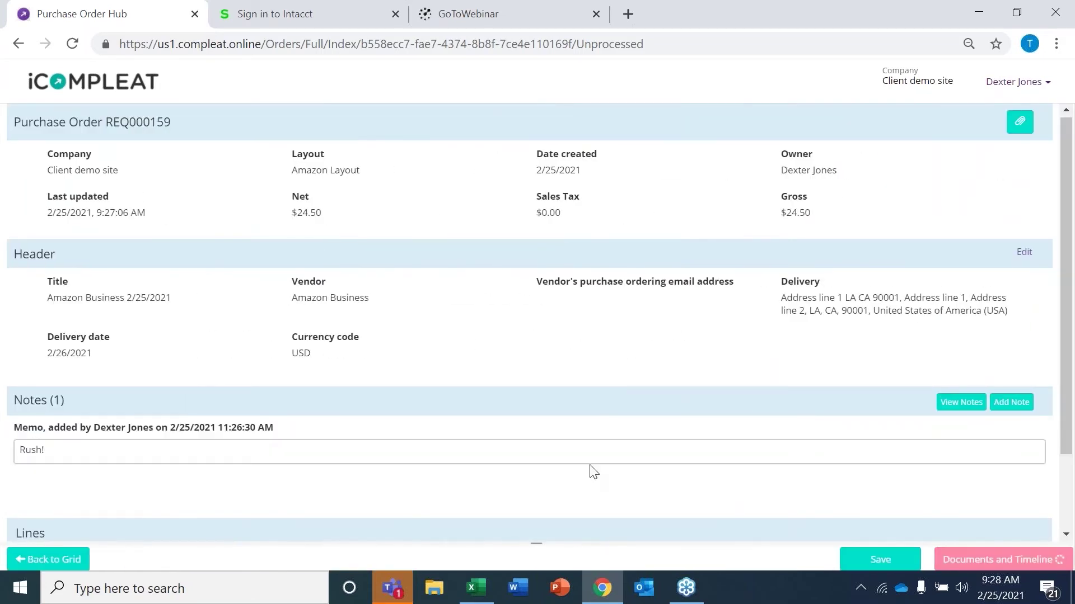
left_click(20, 47)
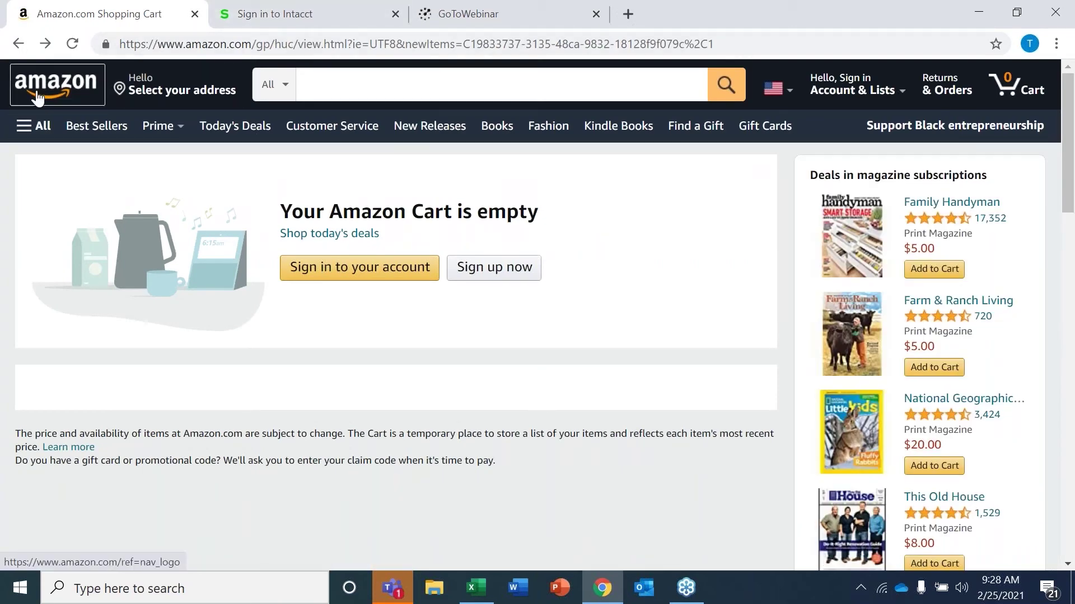
left_click(46, 43)
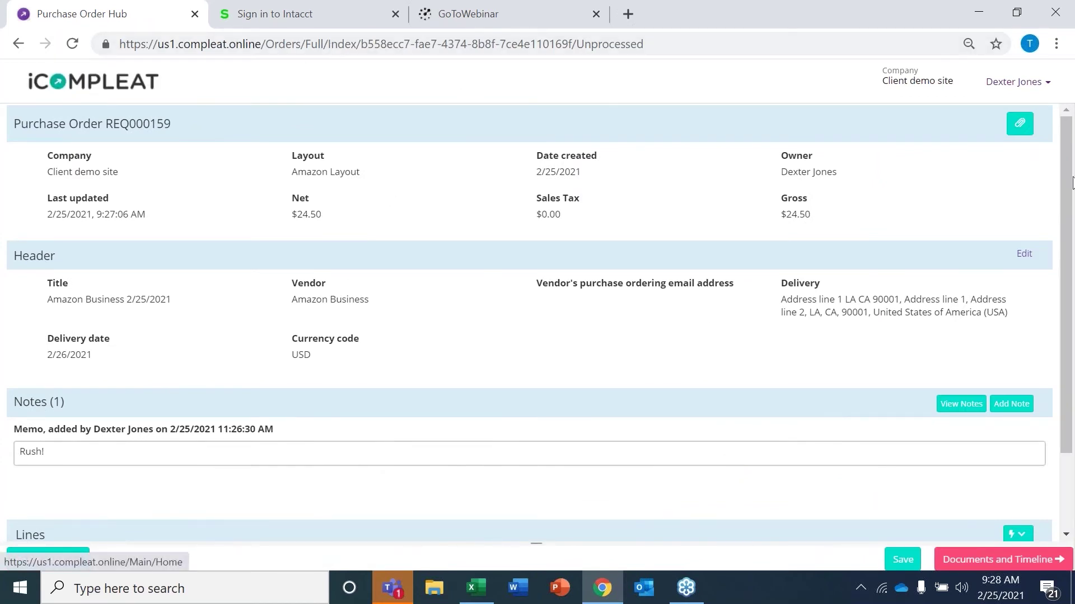
Log off and log in as the approver with the saved email address and password, with Remember Me enabled.
left_click(1020, 83)
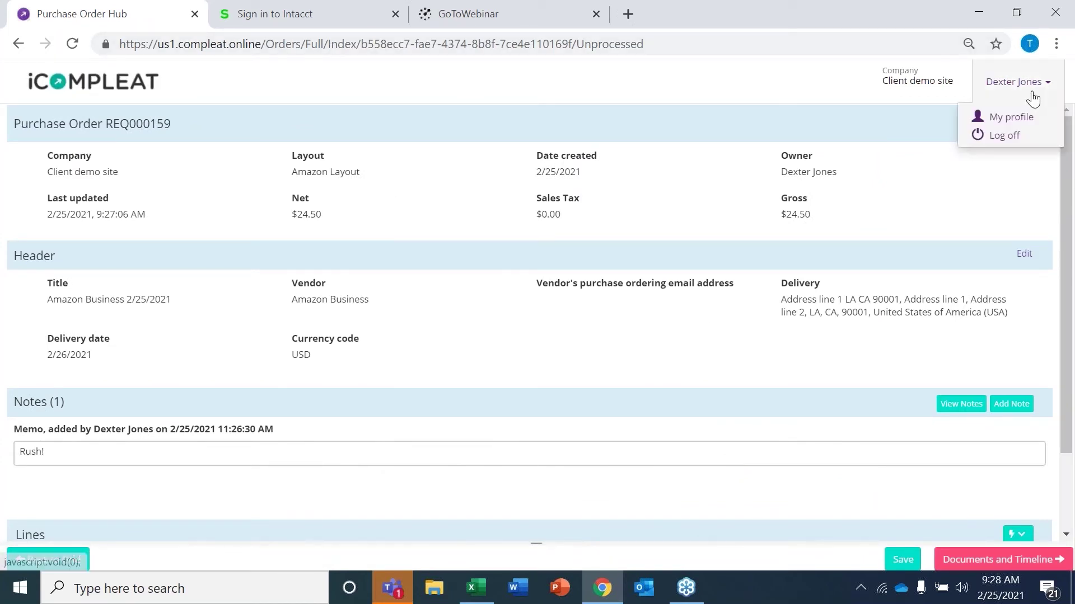
left_click(1011, 146)
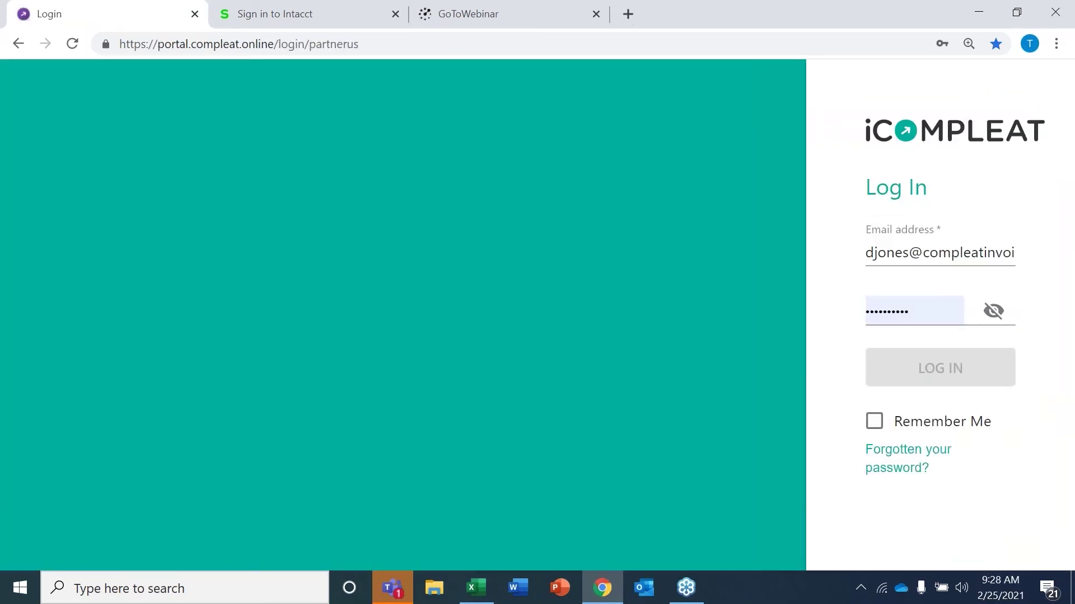
left_click(917, 253)
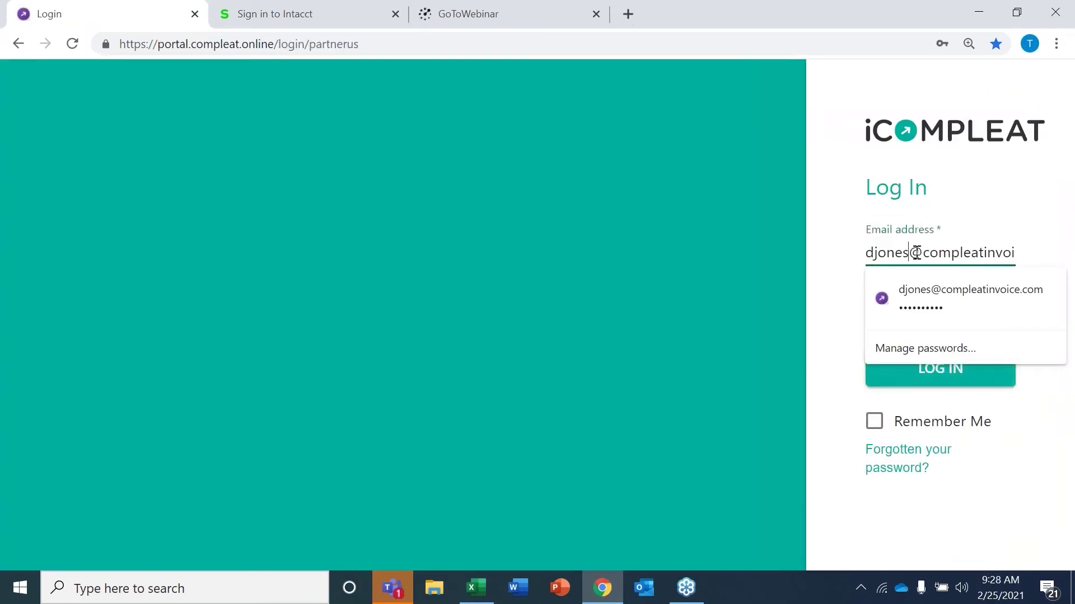
left_click(916, 253)
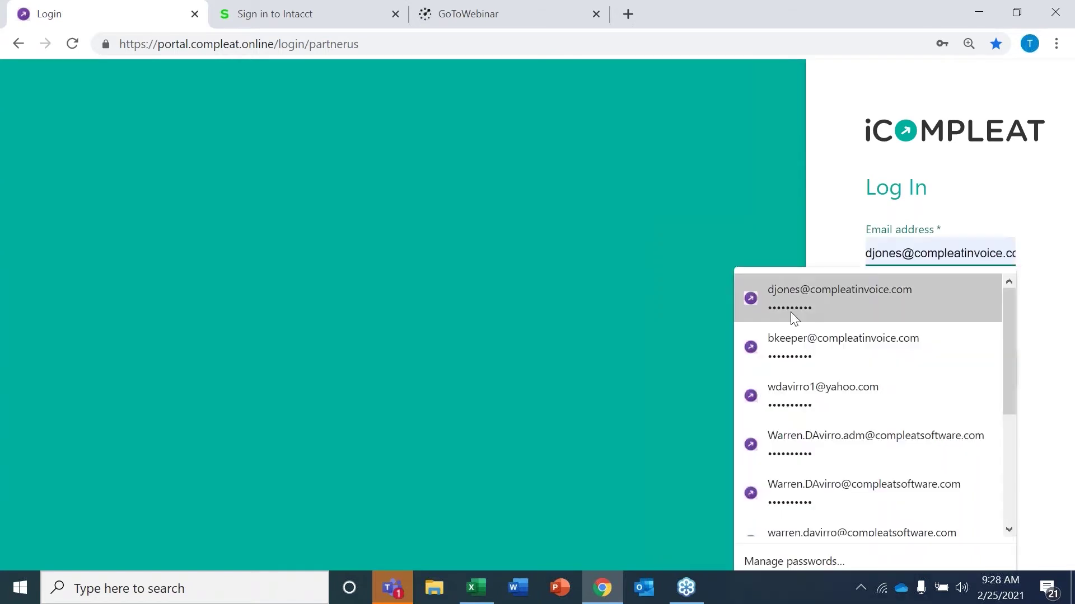
left_click(795, 341)
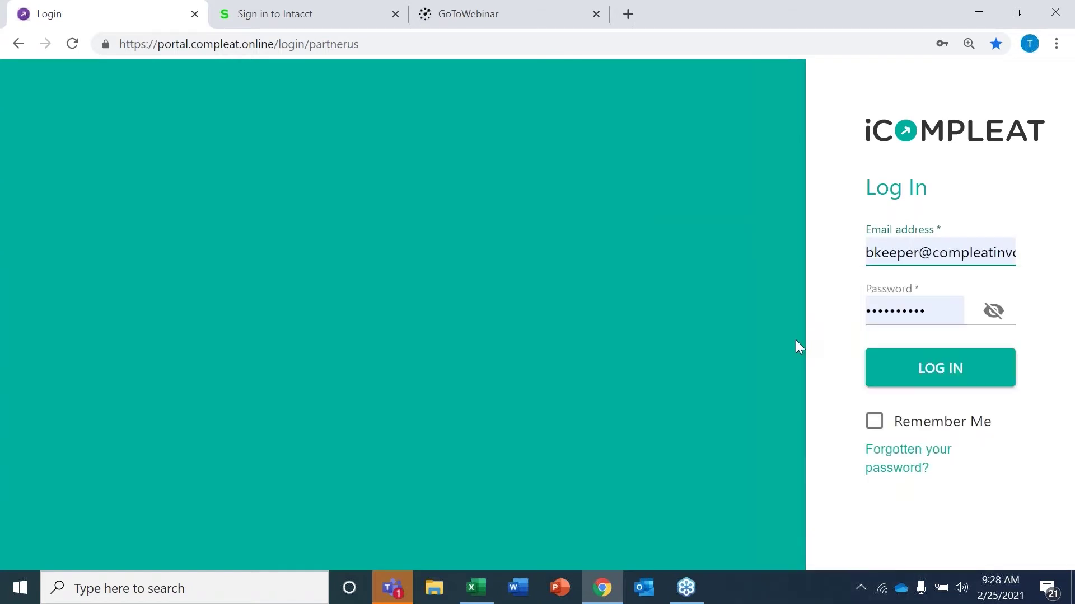
left_click(875, 429)
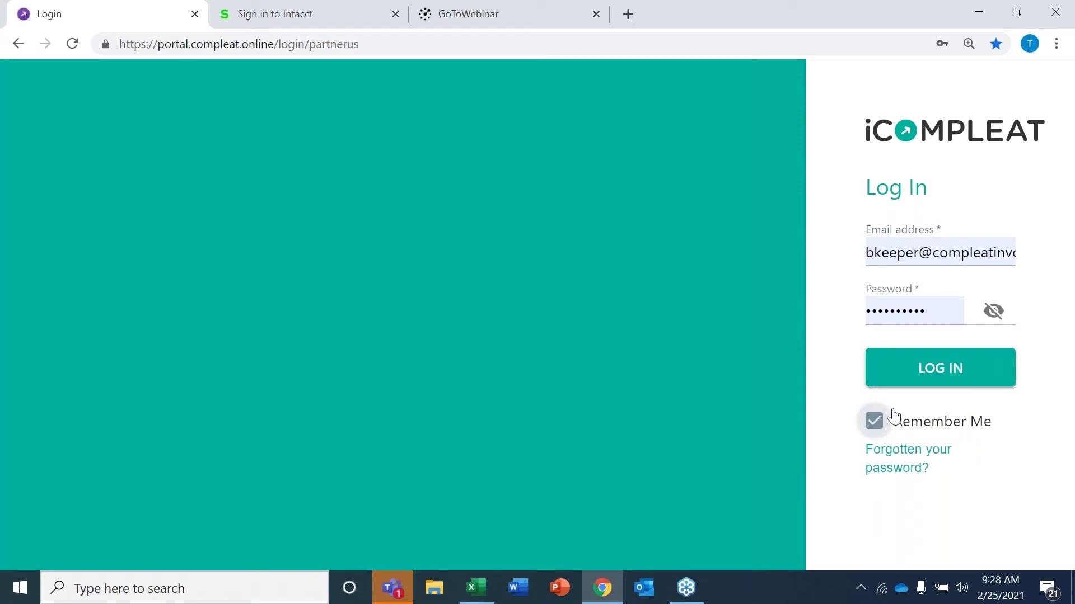
left_click(924, 369)
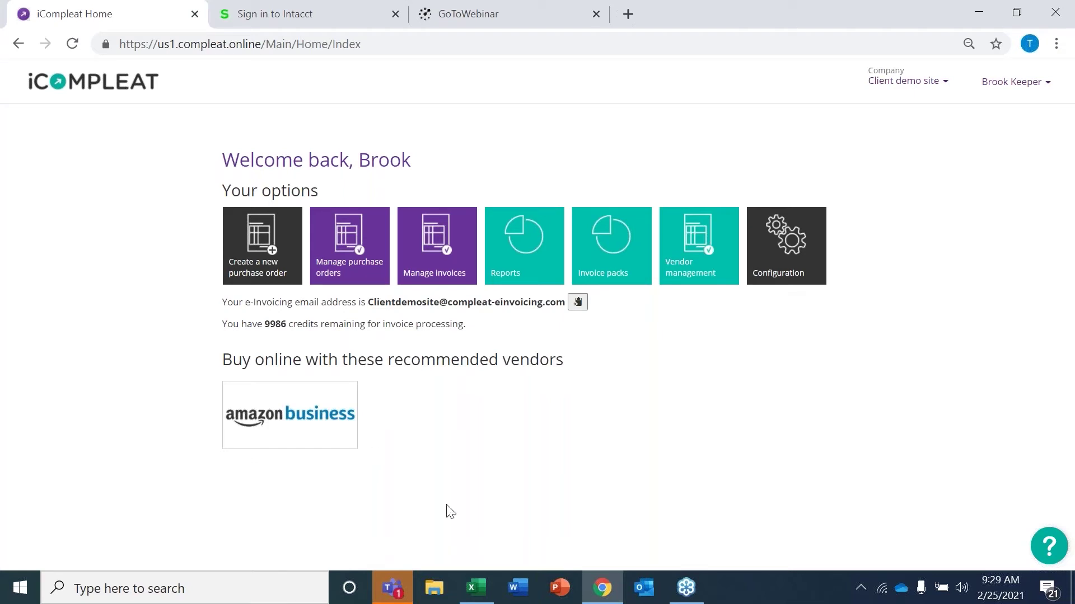
Open the 2/25/2021 Amazon Business order from the purchase orders awaiting approval.
left_click(345, 266)
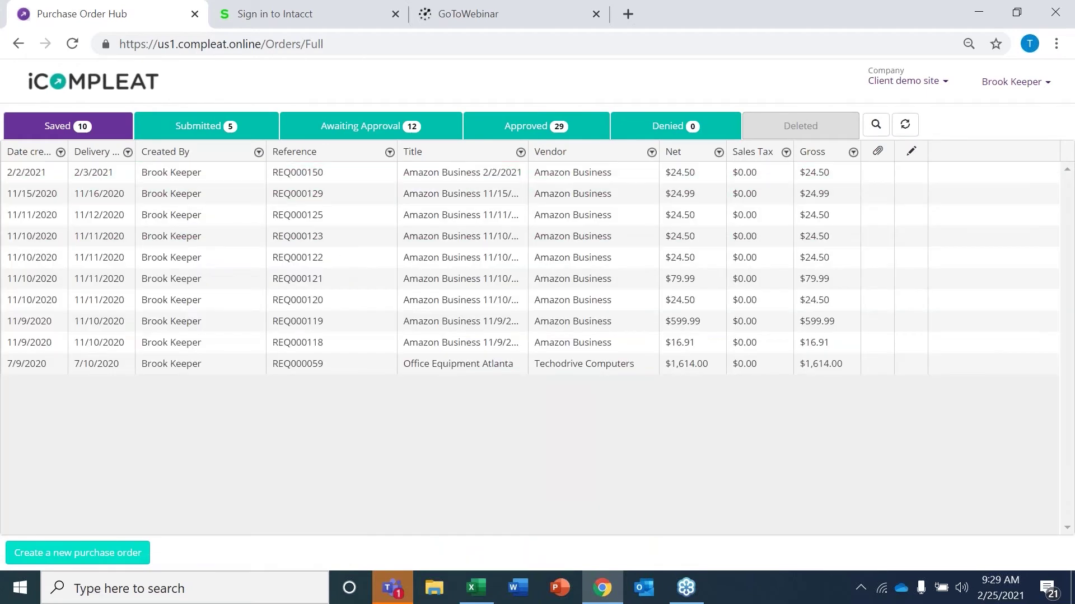
left_click(185, 123)
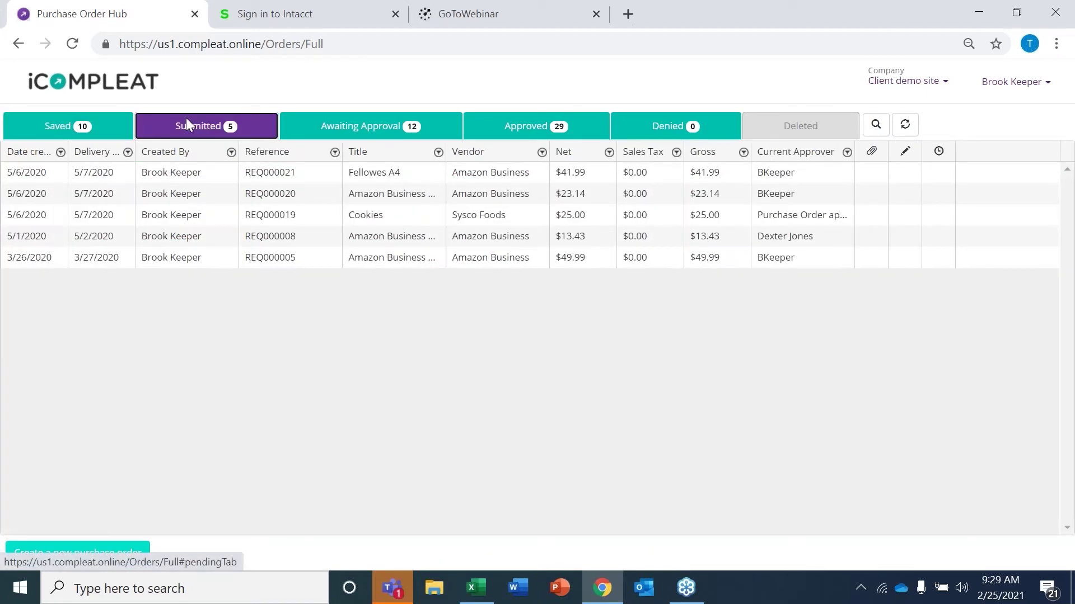
left_click(347, 127)
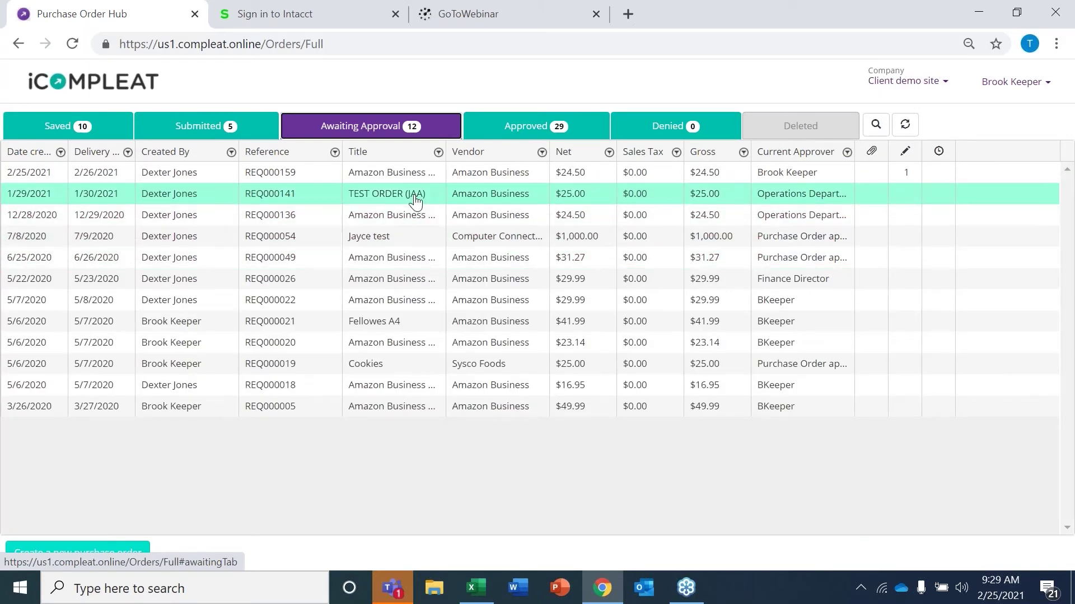
left_click(302, 175)
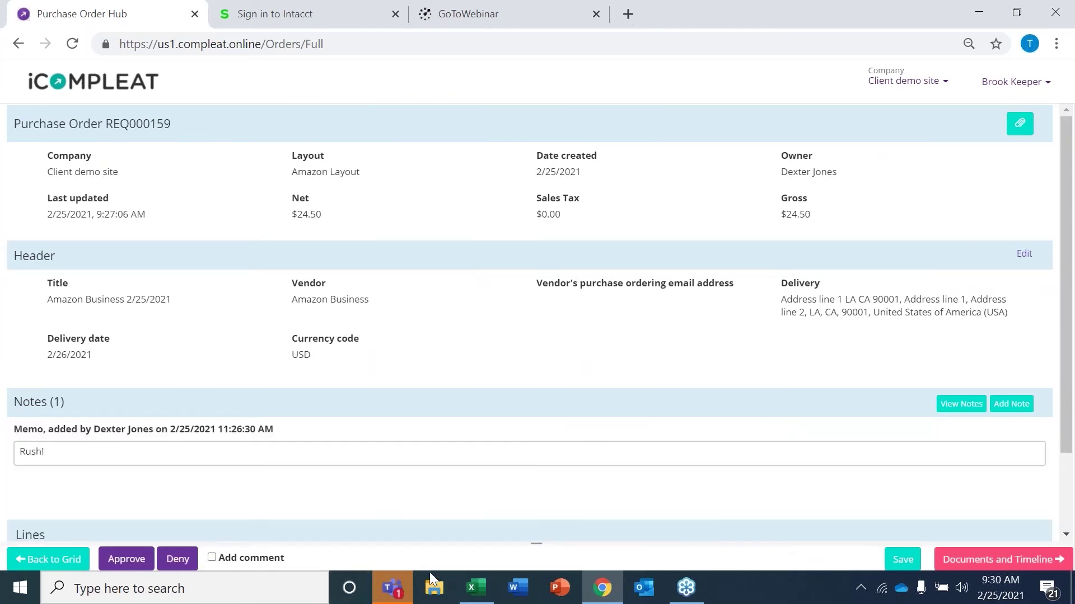
Check the approval timeline of the Amazon Business purchase order and approve the order.
left_click(952, 558)
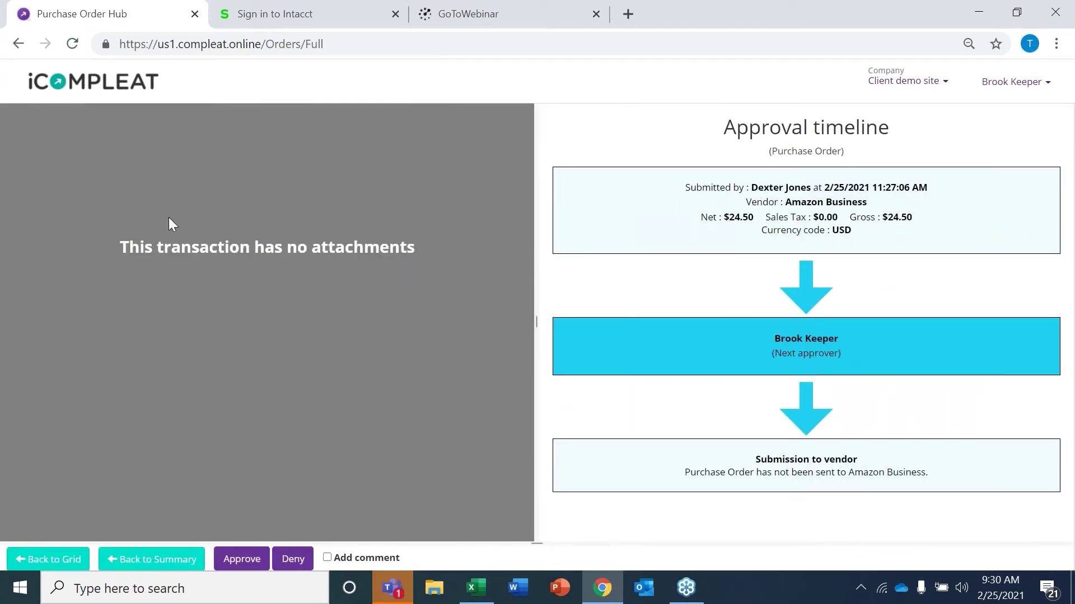
left_click(146, 561)
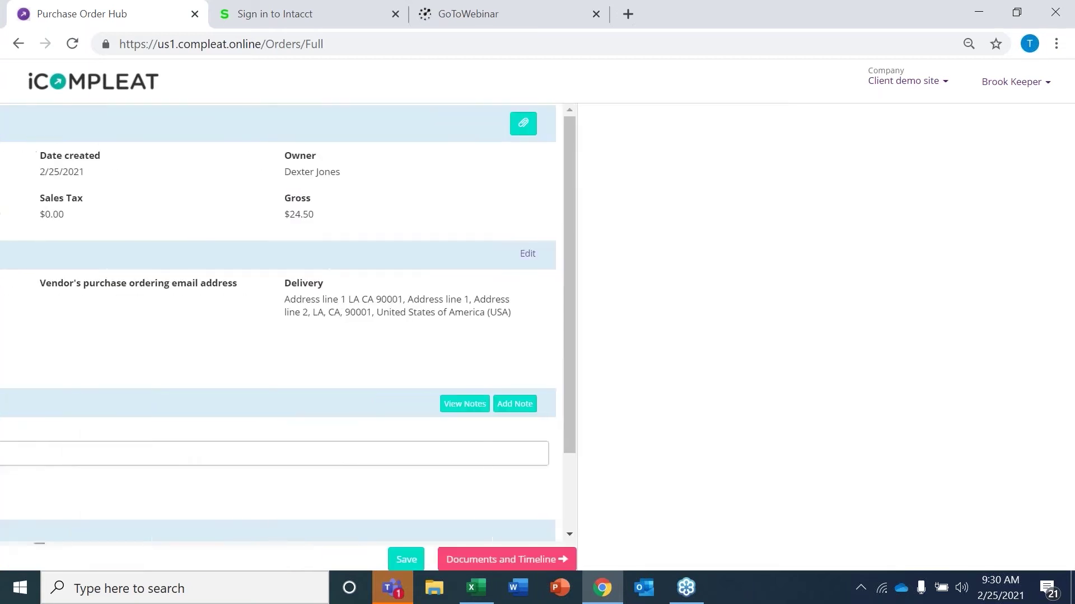
left_click(144, 559)
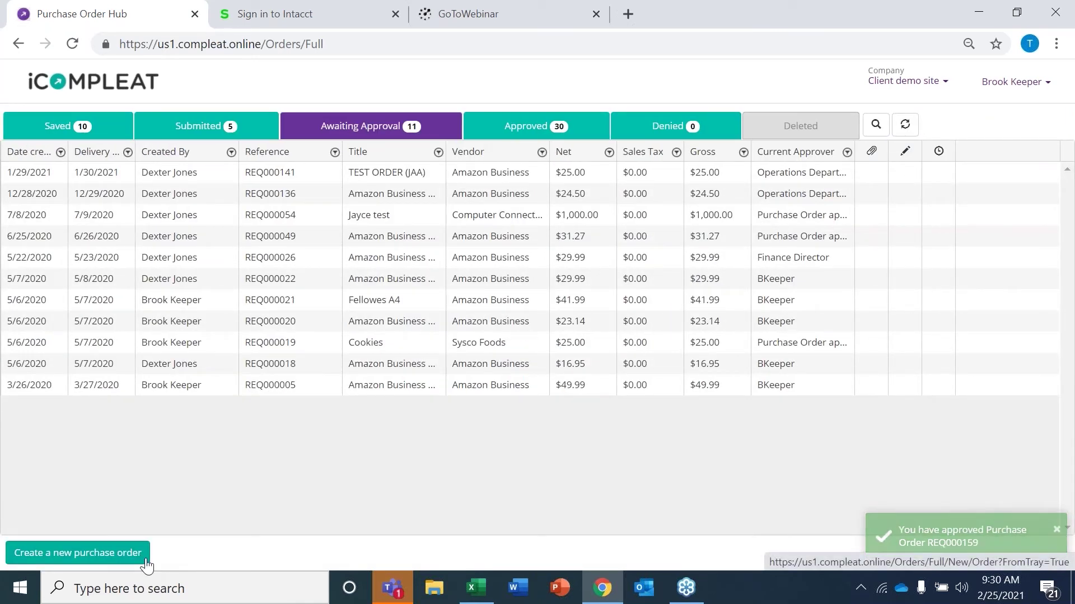
Review the purchase orders awaiting approval and the approved purchase orders.
left_click(357, 124)
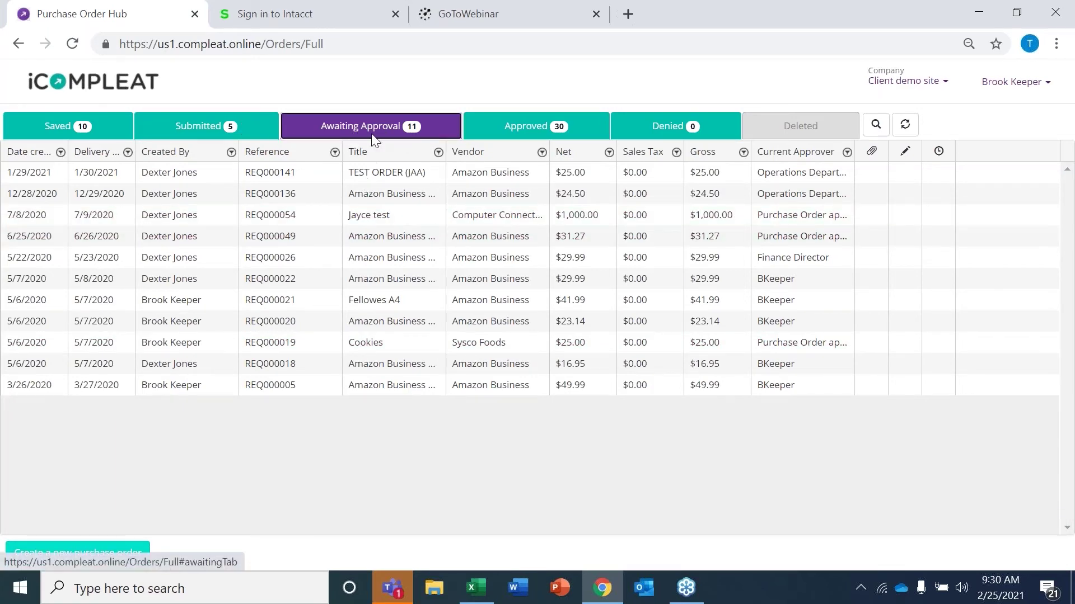
left_click(520, 128)
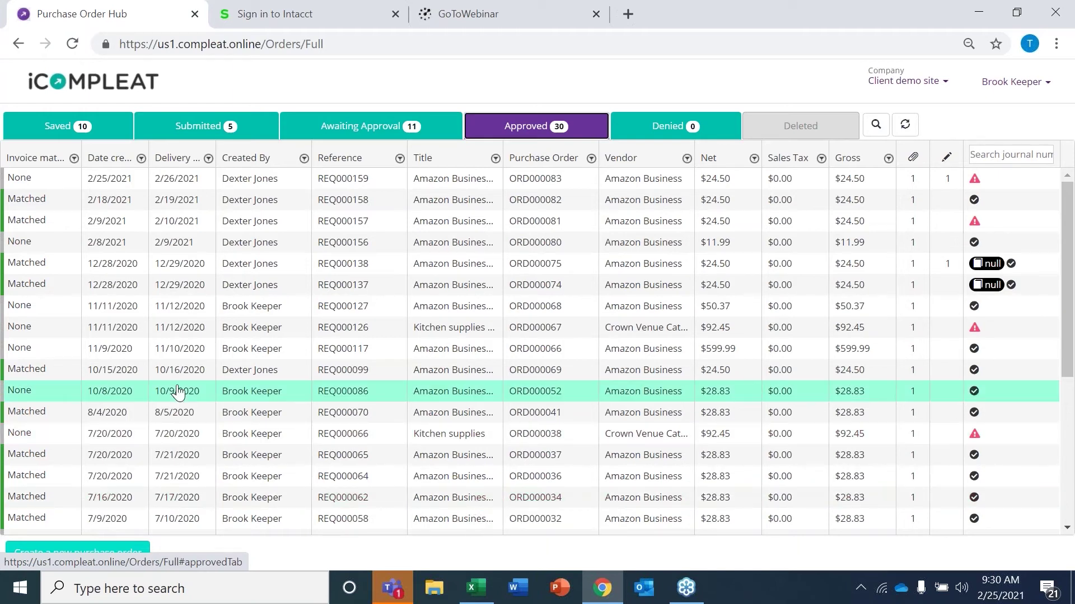
Open invoice management from the home page and examine the PO match statuses of the unprocessed invoices.
left_click(83, 83)
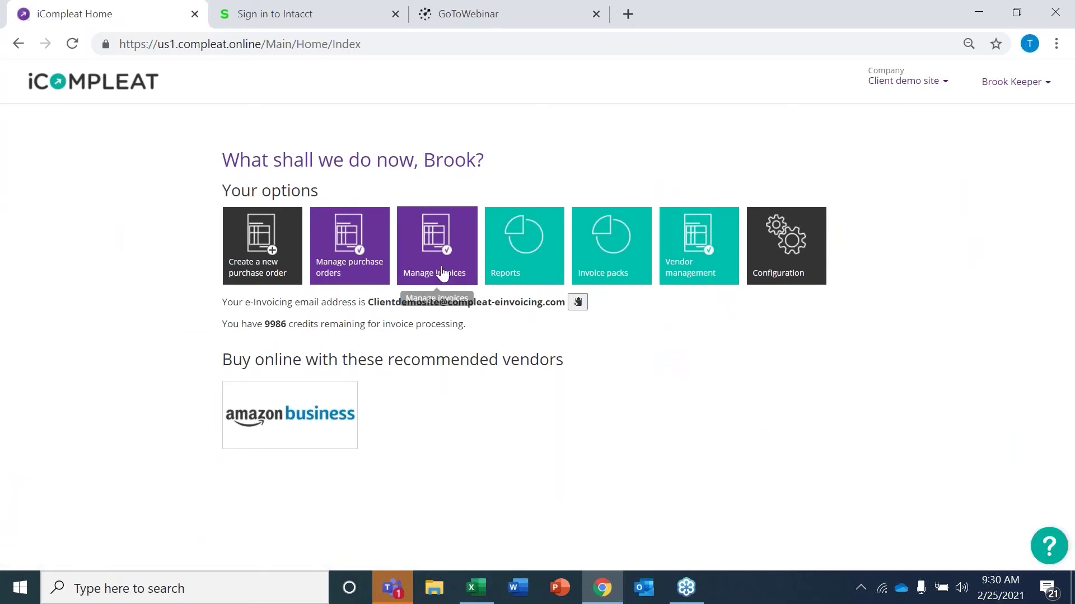
left_click(442, 264)
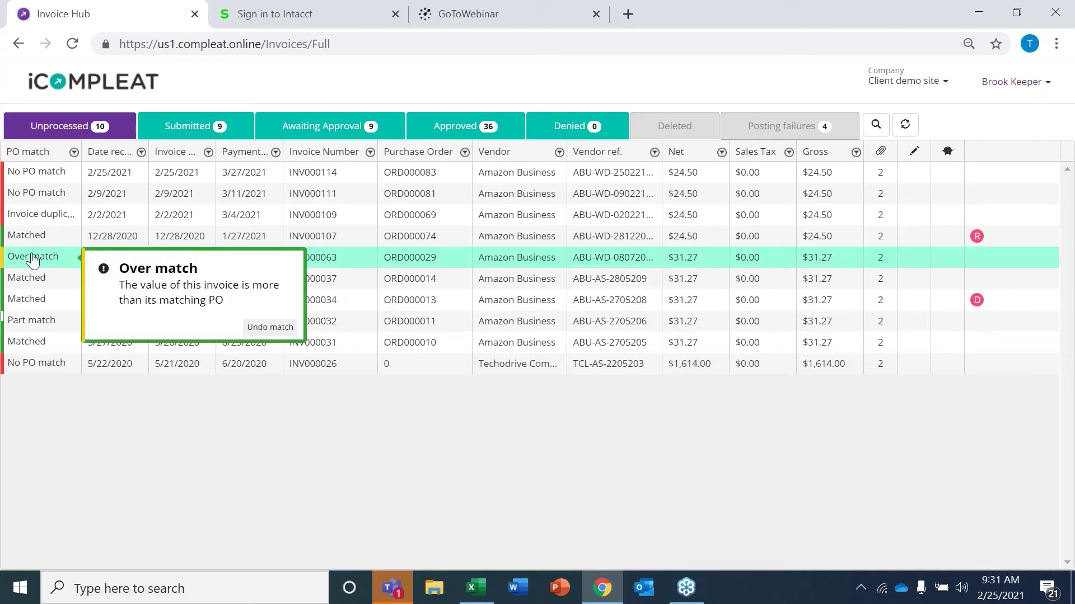
mouse_move(31, 221)
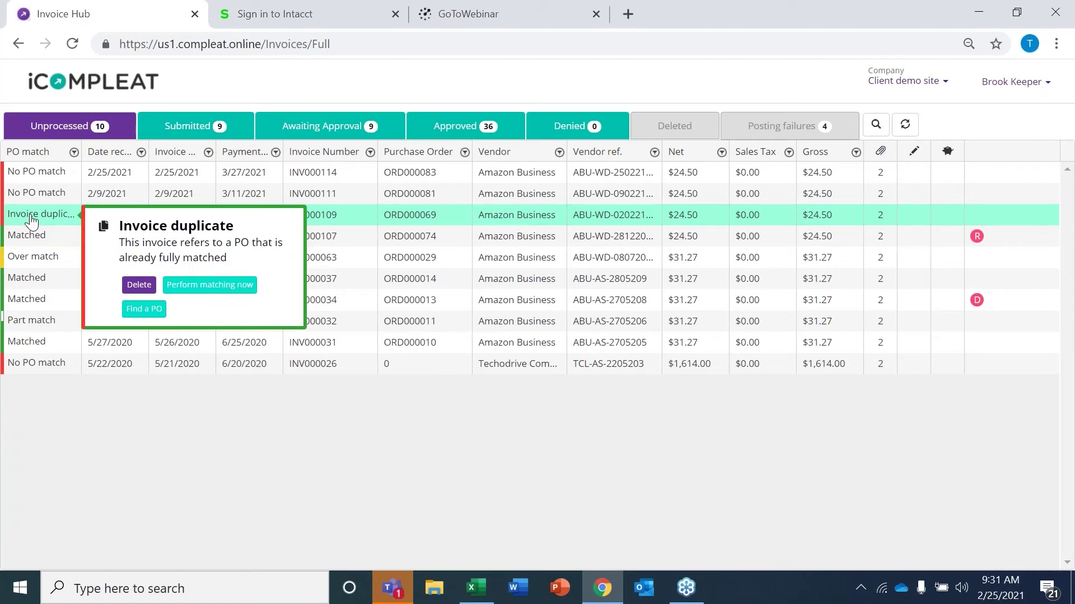
Examine the explanations and available matching actions for the over match, part match and no PO match statuses of the unprocessed invoices.
mouse_move(16, 260)
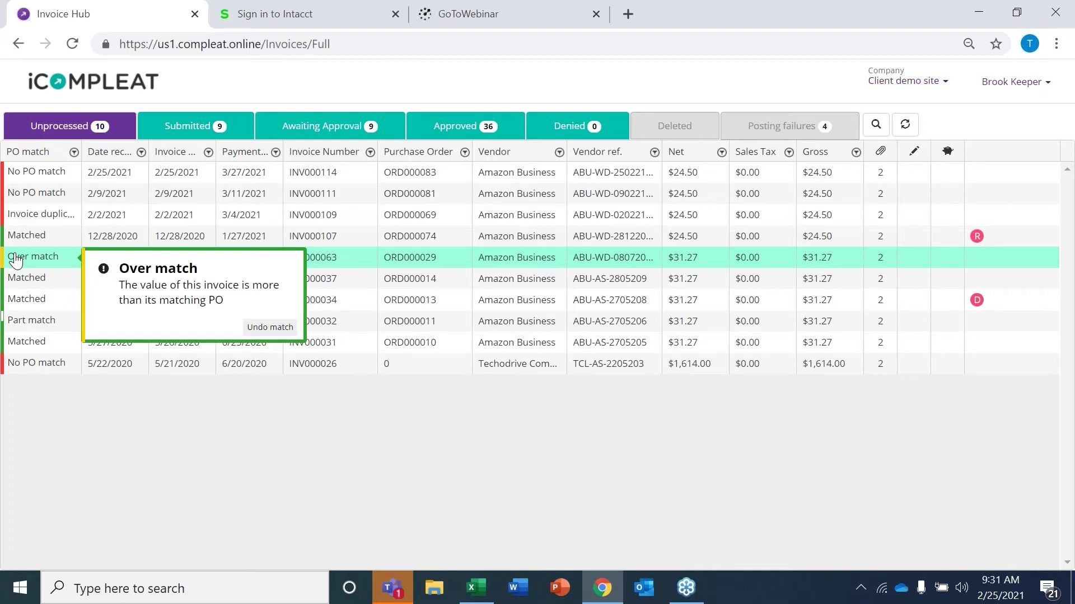
mouse_move(16, 322)
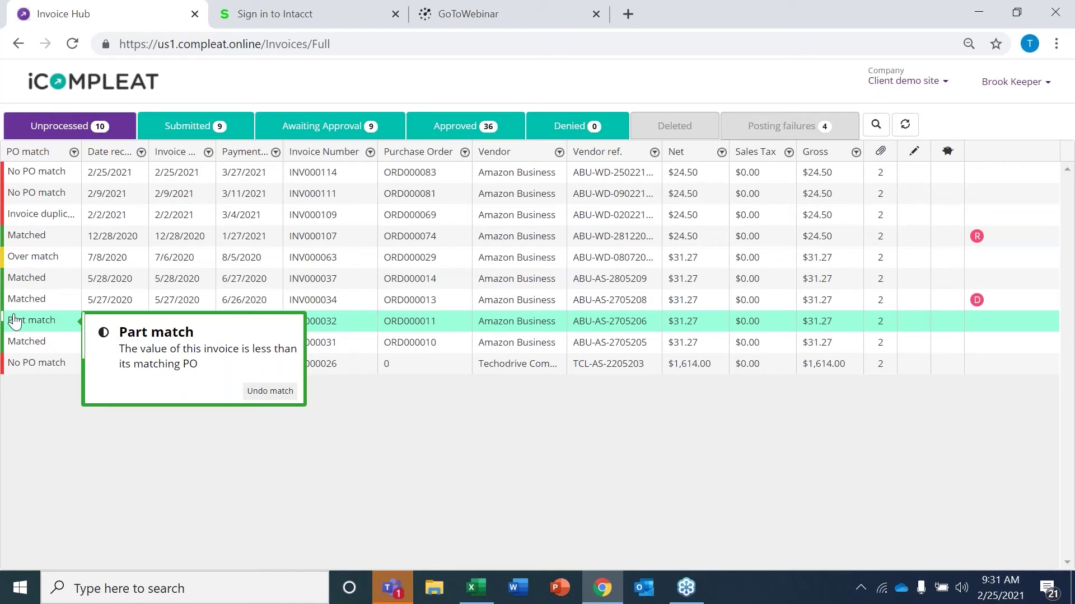
mouse_move(22, 363)
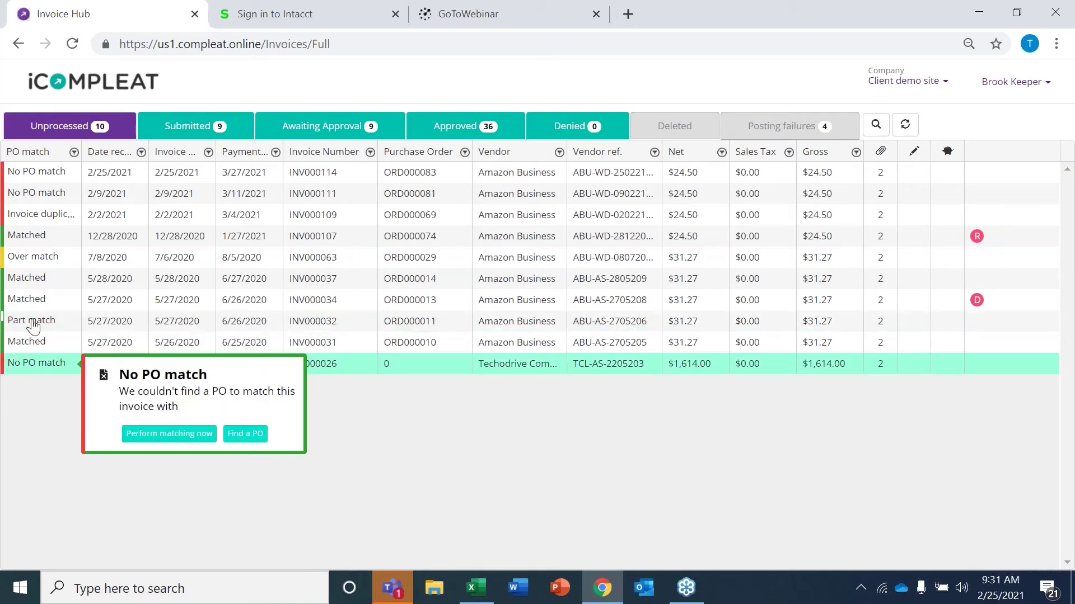
left_click(170, 432)
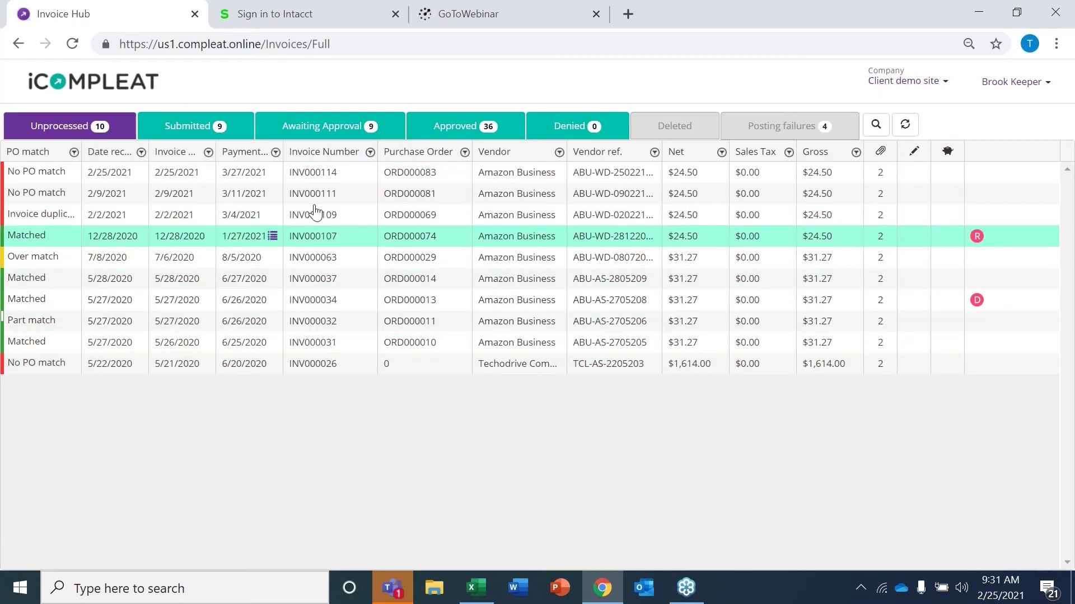
Review the invoices awaiting approval and the approved invoices with their PO match statuses.
left_click(333, 126)
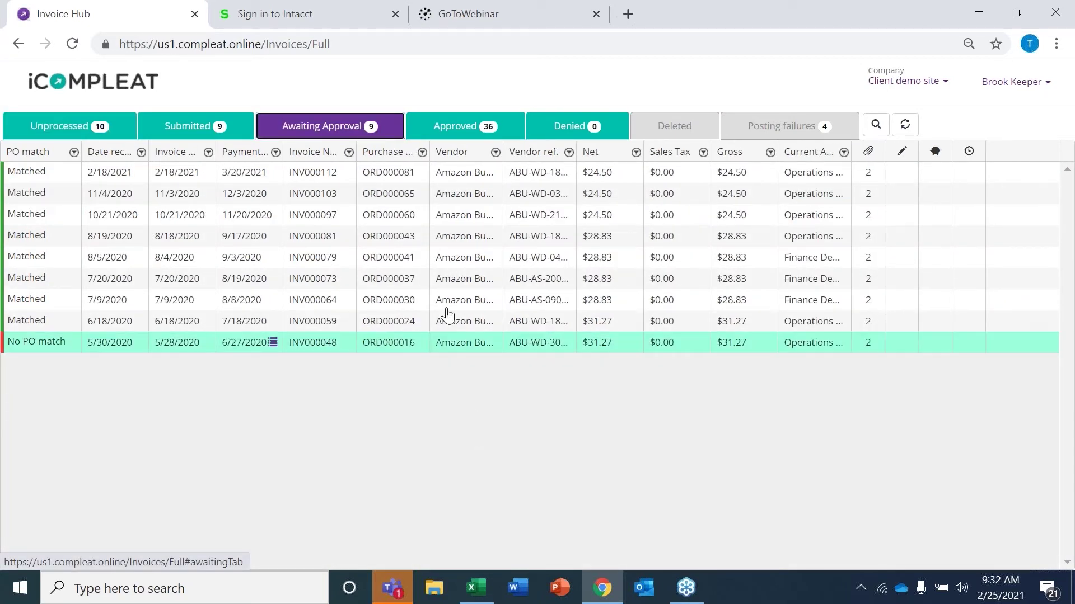
left_click(196, 124)
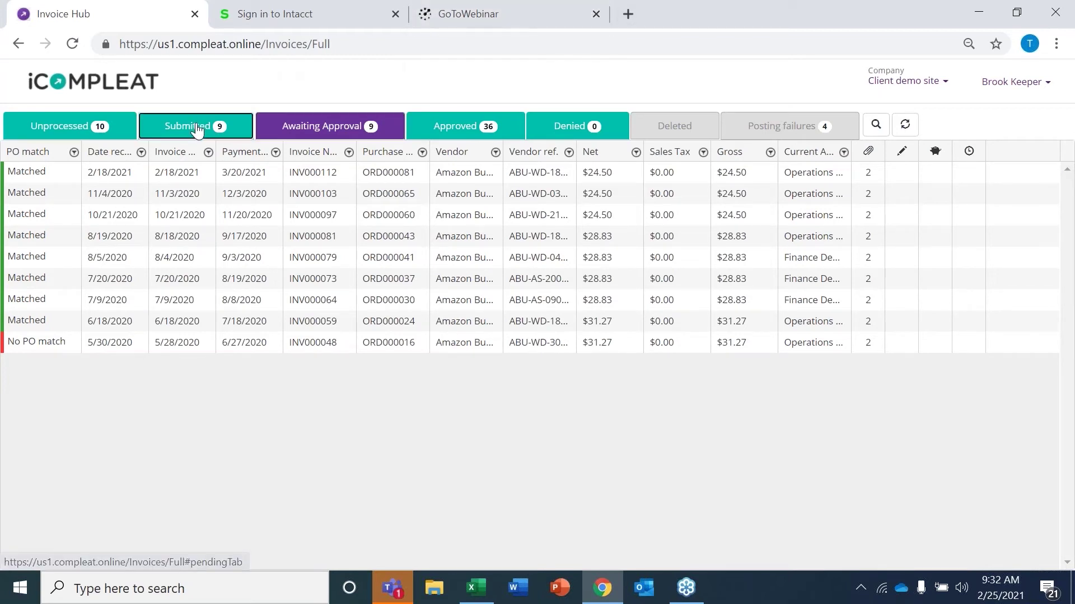
left_click(328, 122)
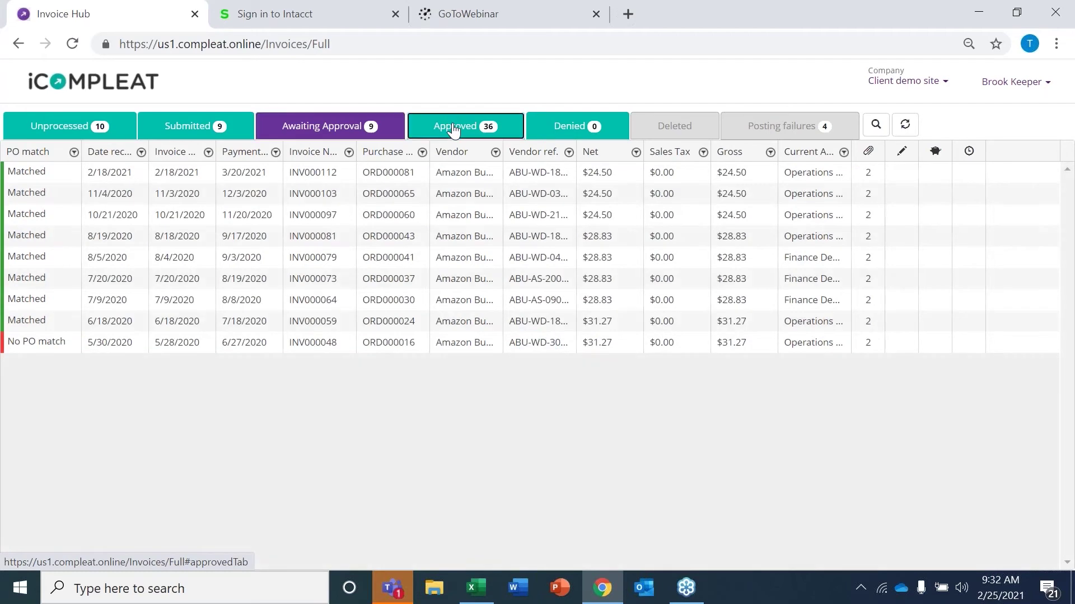
left_click(452, 124)
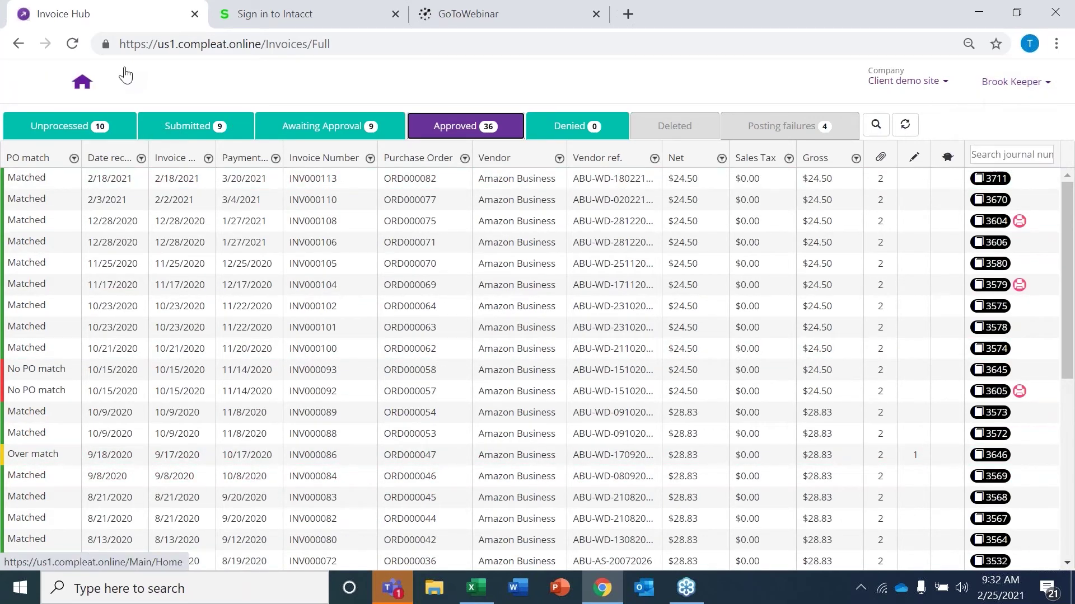
Open the unprocessed 2/25/2021 Amazon Business invoice without a PO match and view its details.
left_click(125, 74)
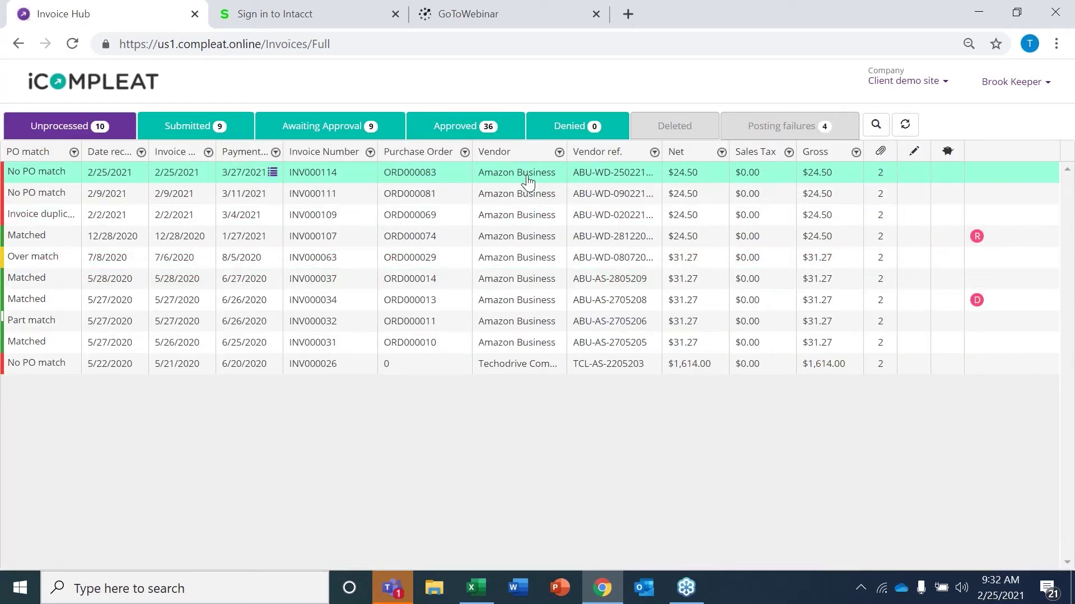
double_click(251, 171)
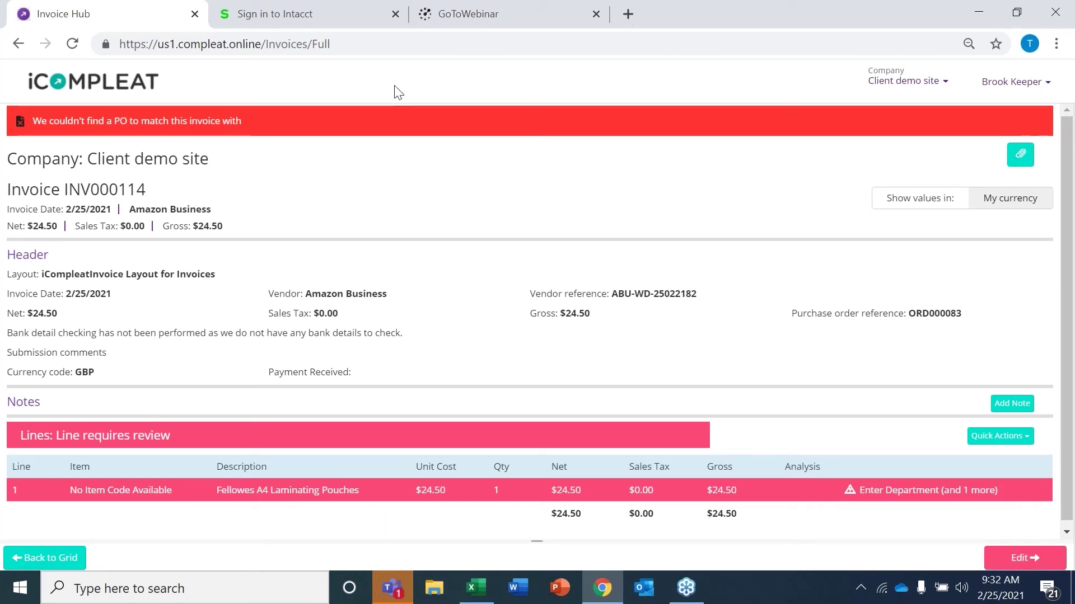
left_click(18, 44)
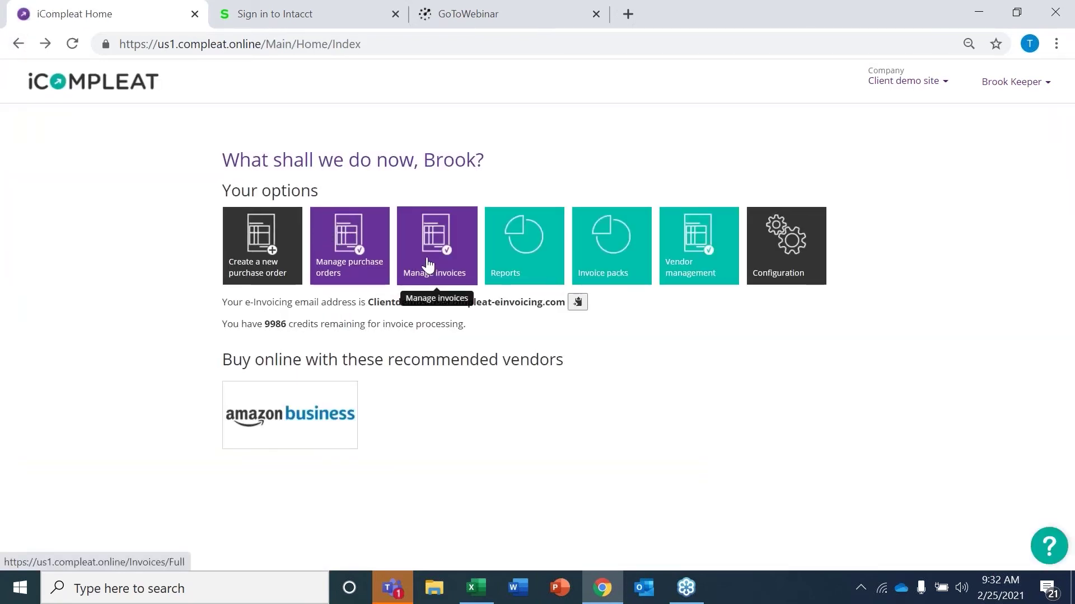
Open invoice management again and review the approved invoices with their journal numbers.
left_click(427, 264)
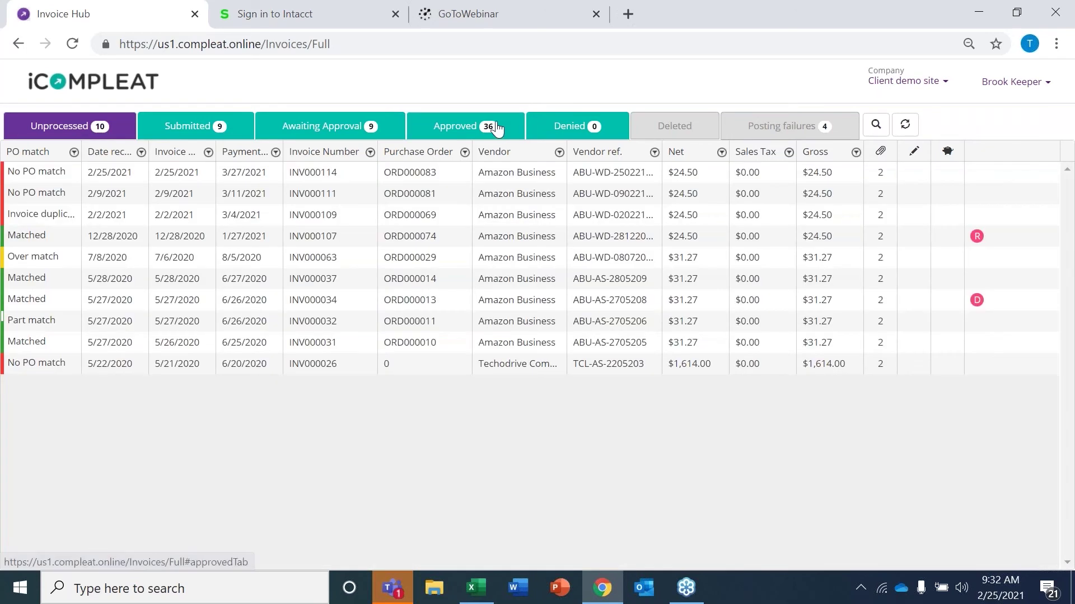
left_click(456, 127)
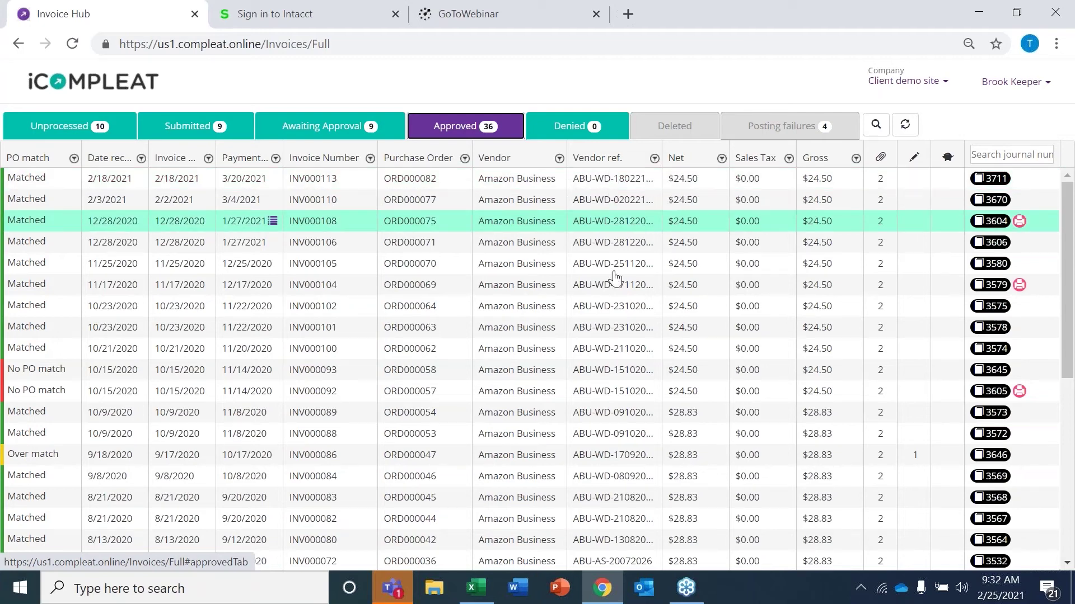
left_click(1011, 82)
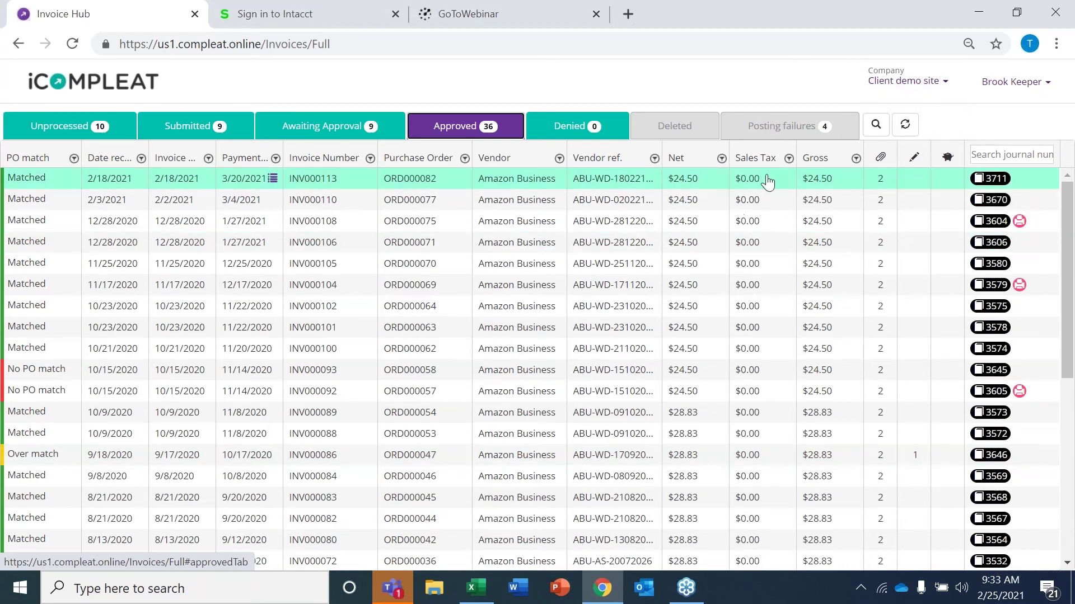
Switch to Sage Intacct, sign in with the saved credentials, and view the list of entities.
left_click(291, 12)
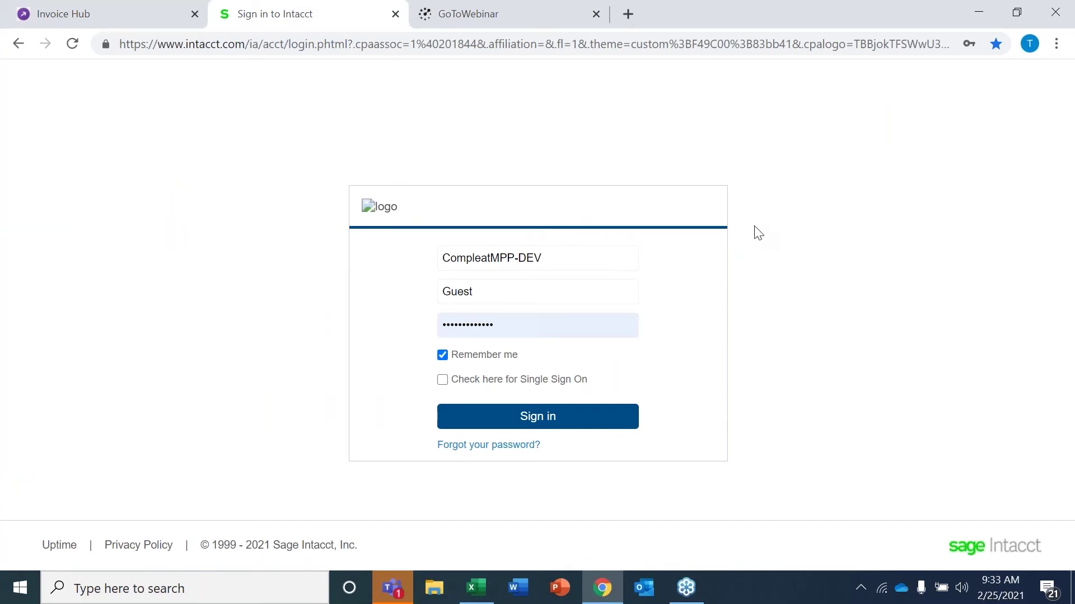
left_click(554, 416)
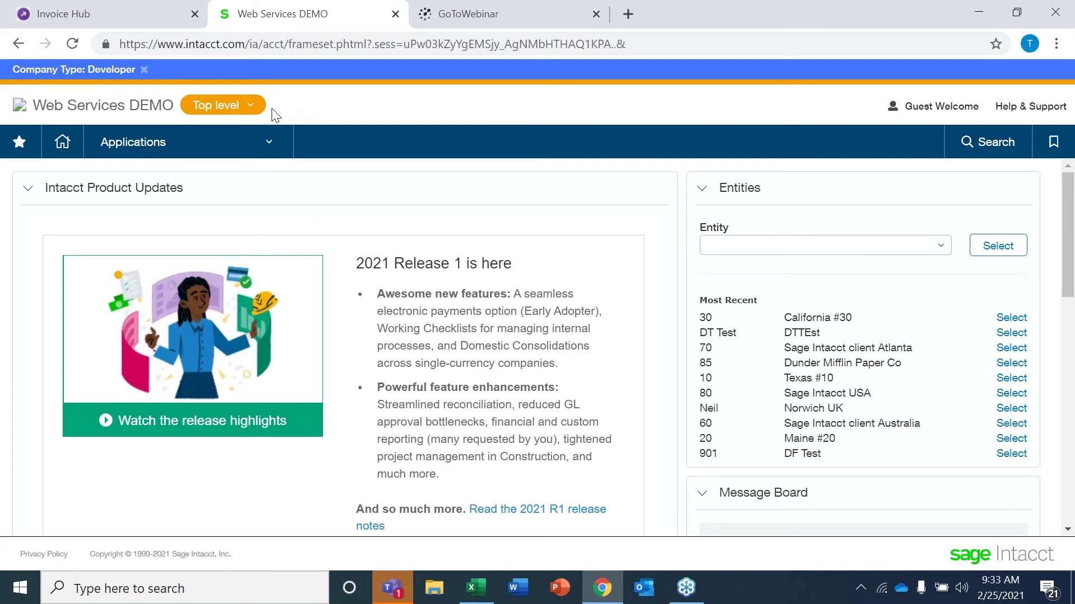
left_click(223, 107)
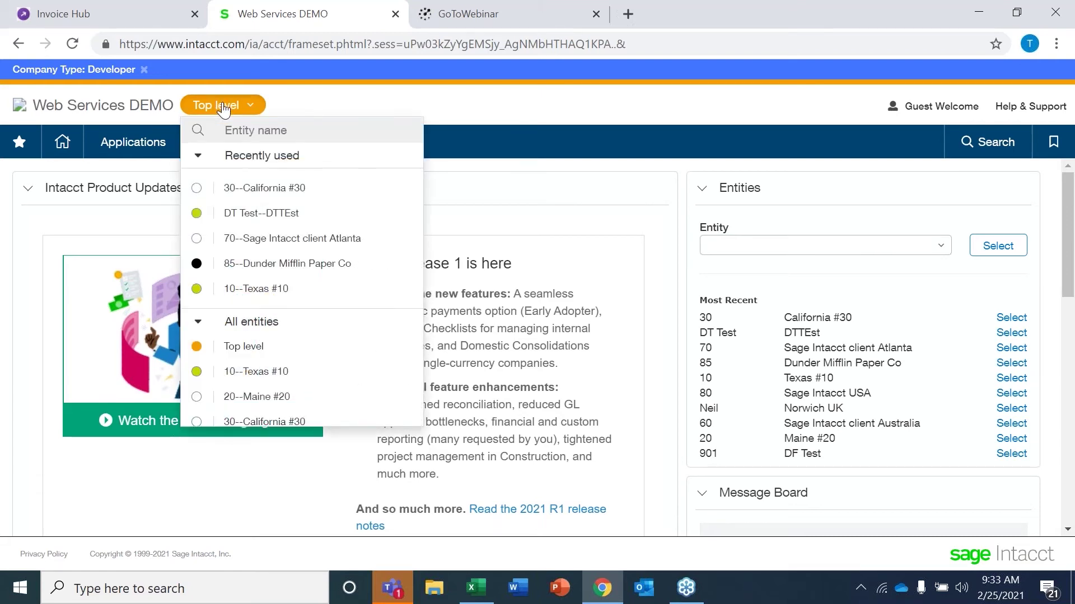
left_click(310, 94)
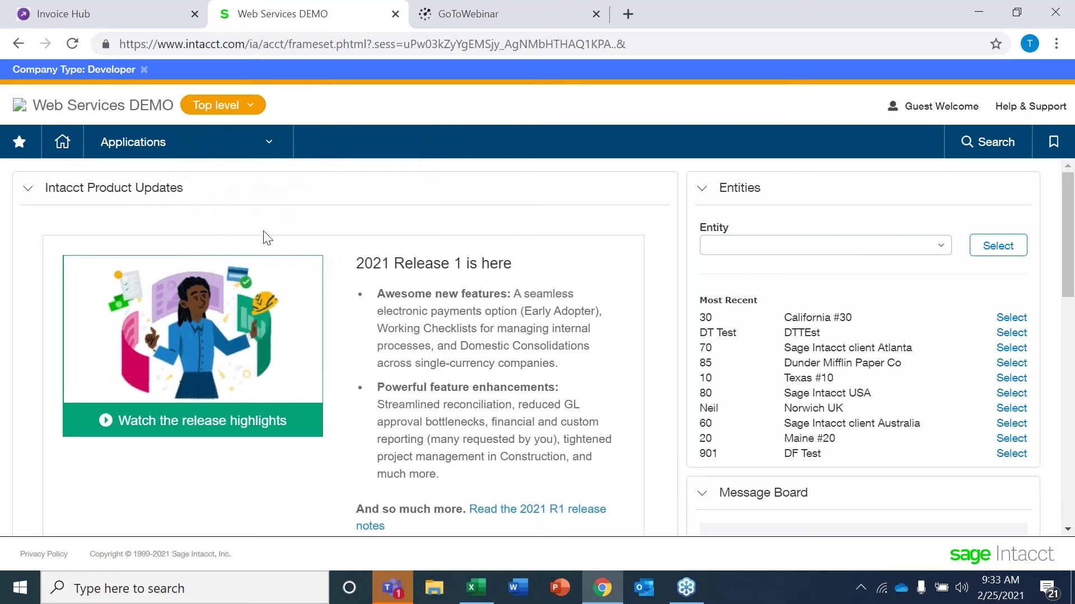
Open the Accounts Payable bills list and include private bills.
left_click(134, 147)
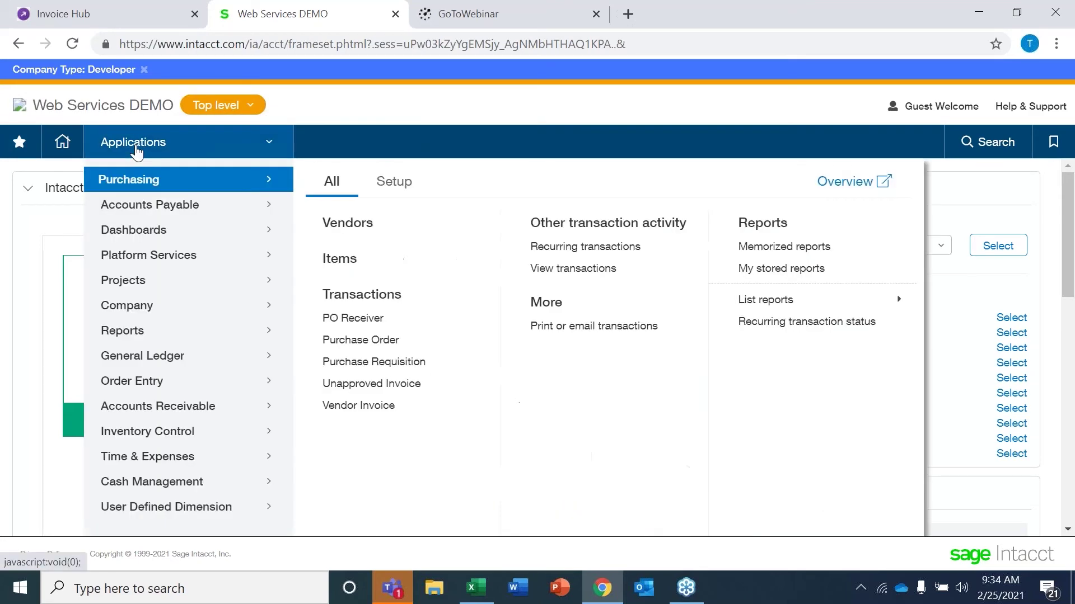
mouse_move(166, 212)
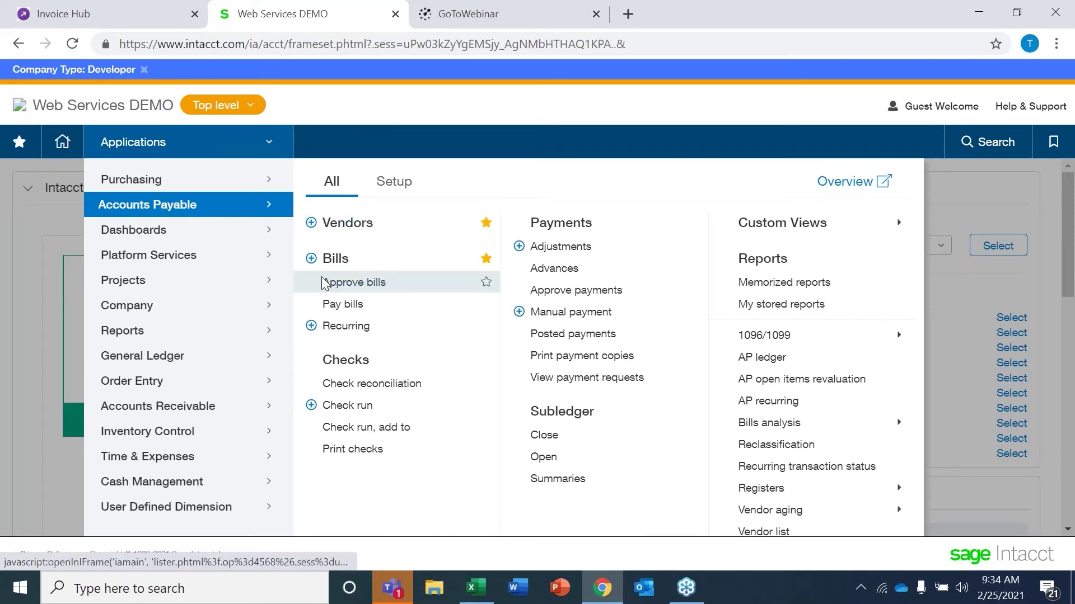
left_click(341, 259)
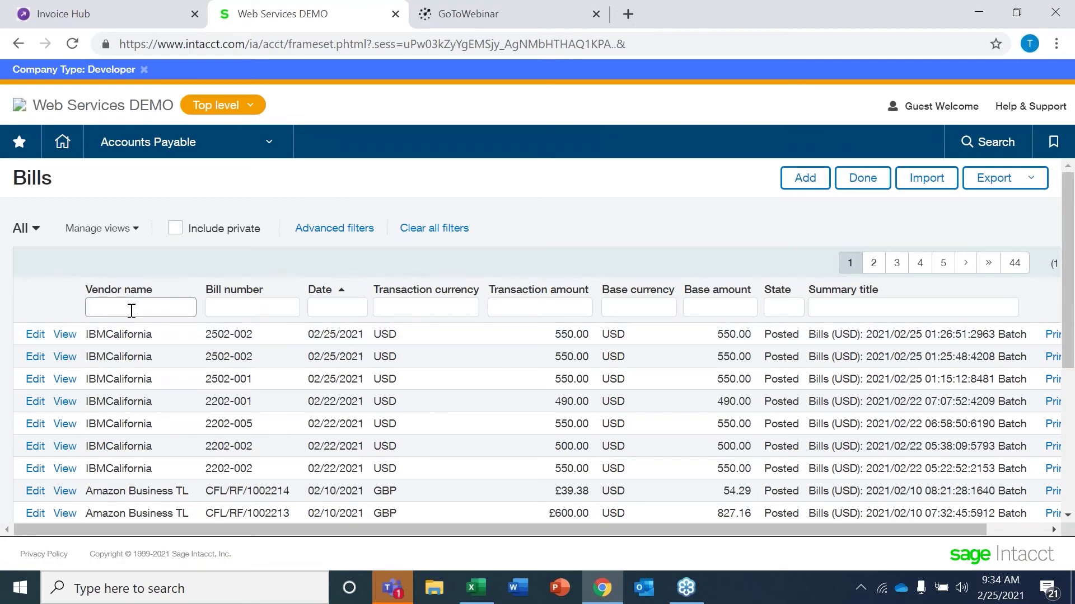
left_click(173, 230)
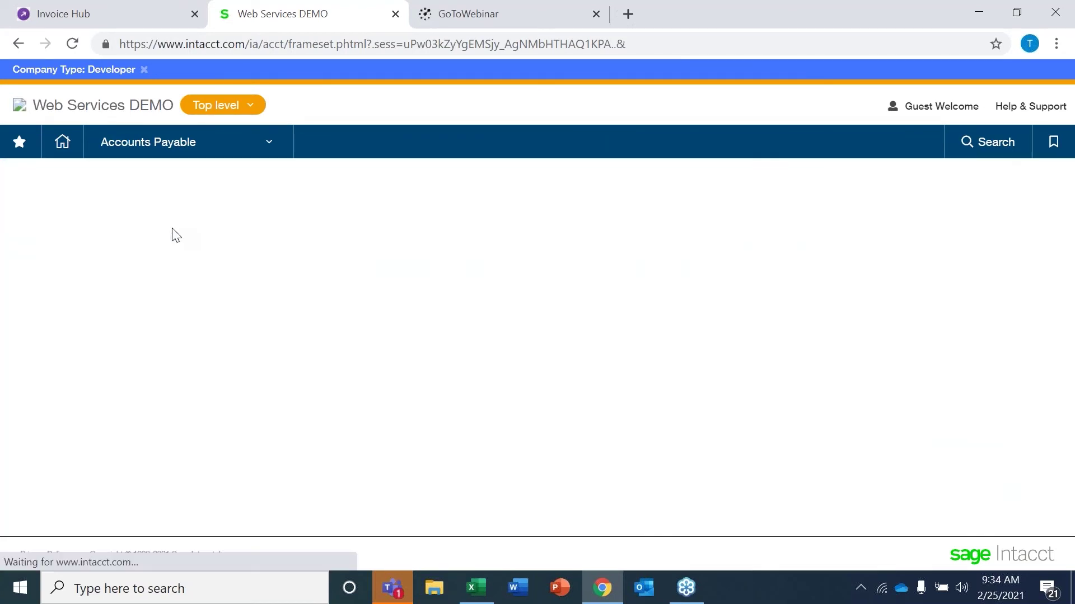
Filter the bills by the vendor name "amazon business".
left_click(140, 306)
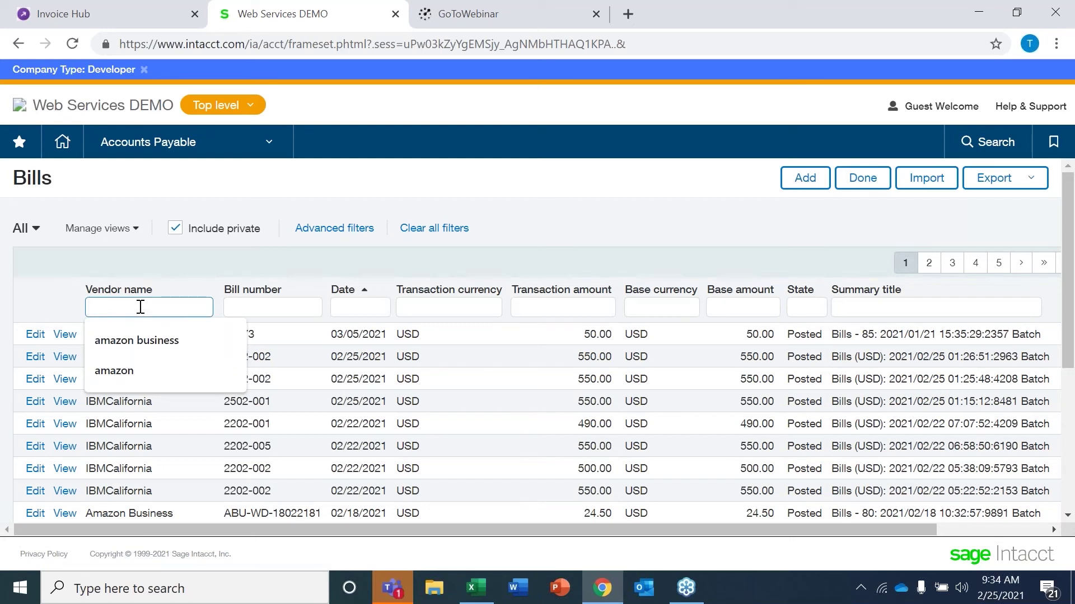
left_click(166, 345)
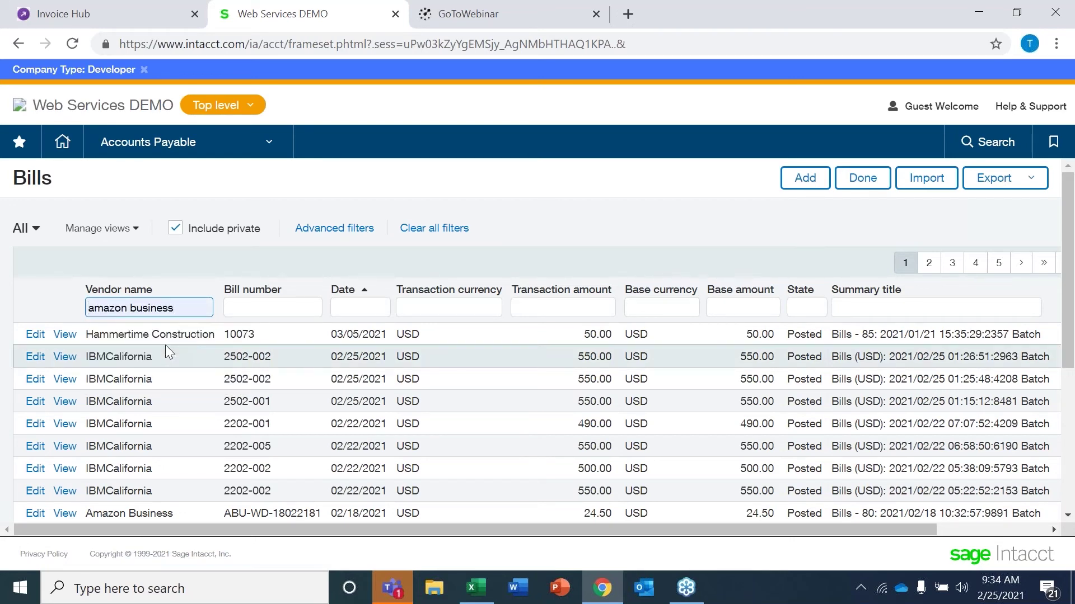
key("Return")
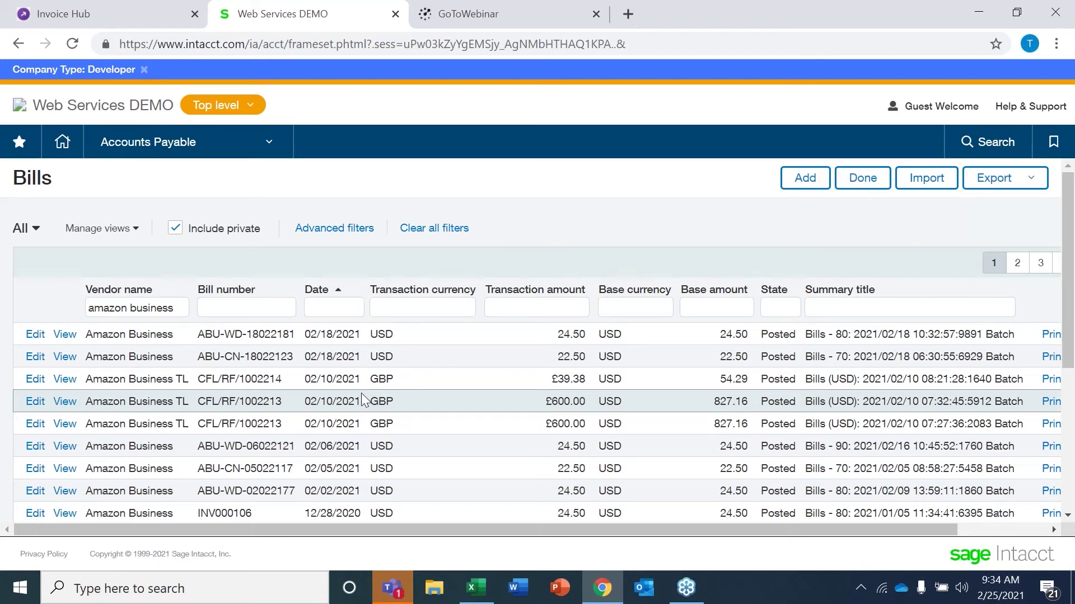
View the 02/18/2021 Amazon Business bill for 24.50 USD and examine its header, reference and attachment details.
left_click(66, 336)
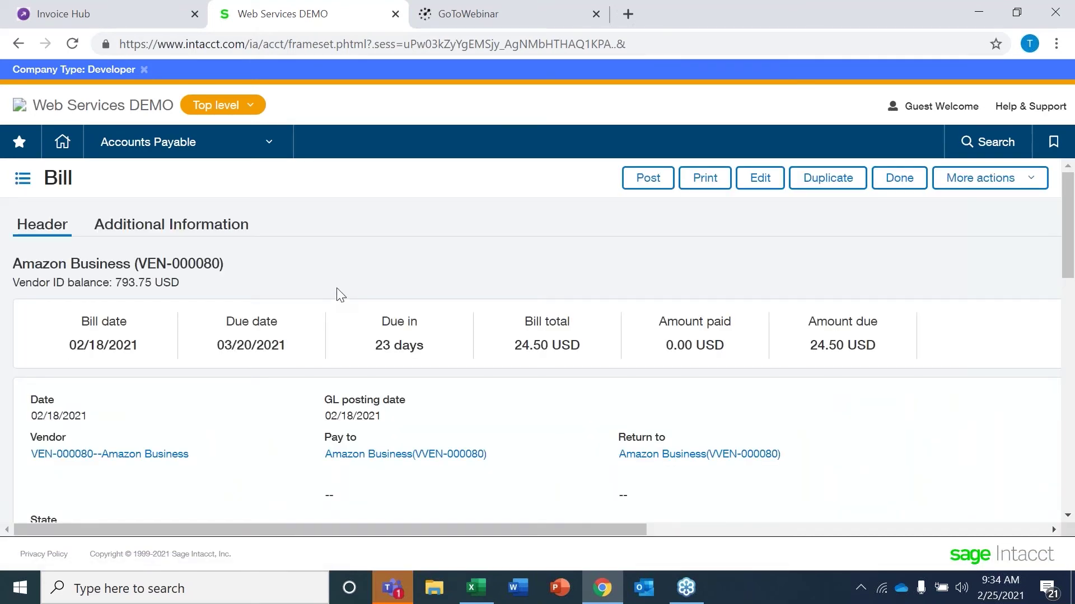
scroll(336, 294, "down", 3)
scroll(175, 364, "down", 6)
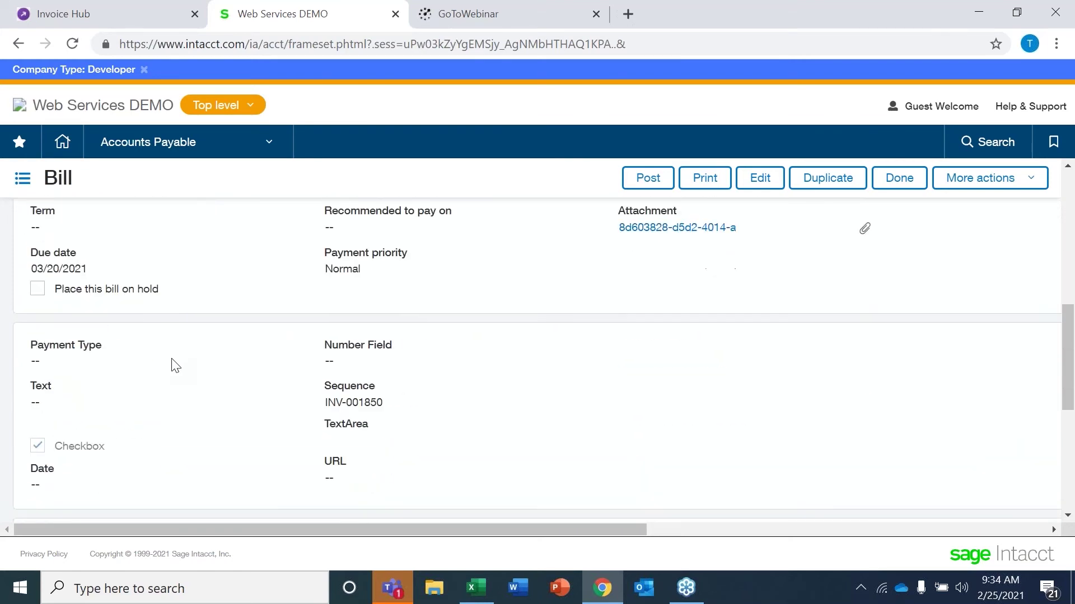
scroll(174, 364, "down", 1)
scroll(172, 364, "up", 3)
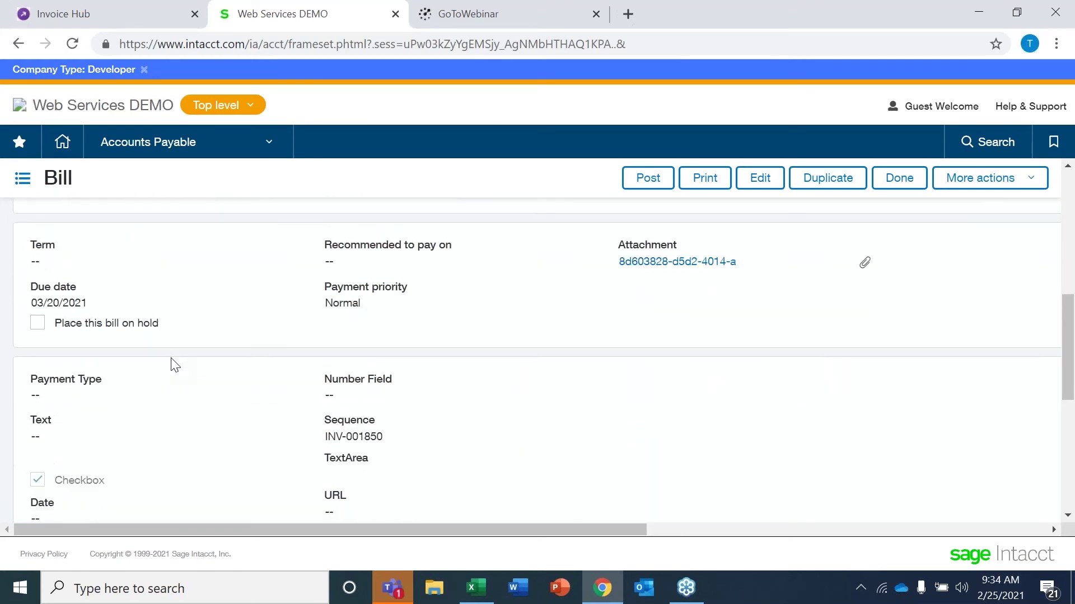
scroll(188, 317, "up", 3)
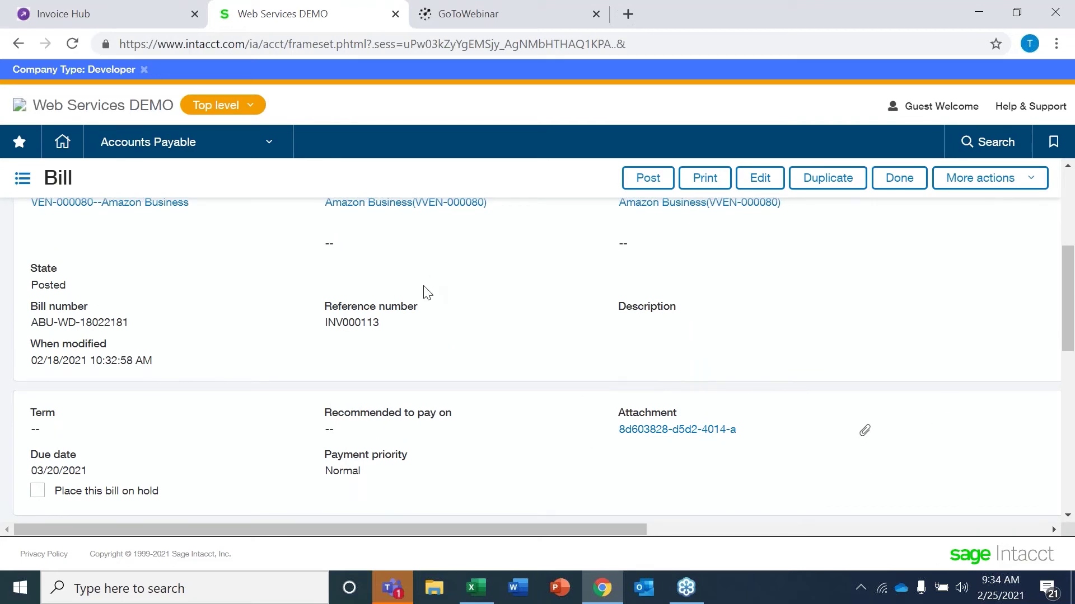
Open the bill's attachment record and view the invoice PDF it contains.
left_click(672, 431)
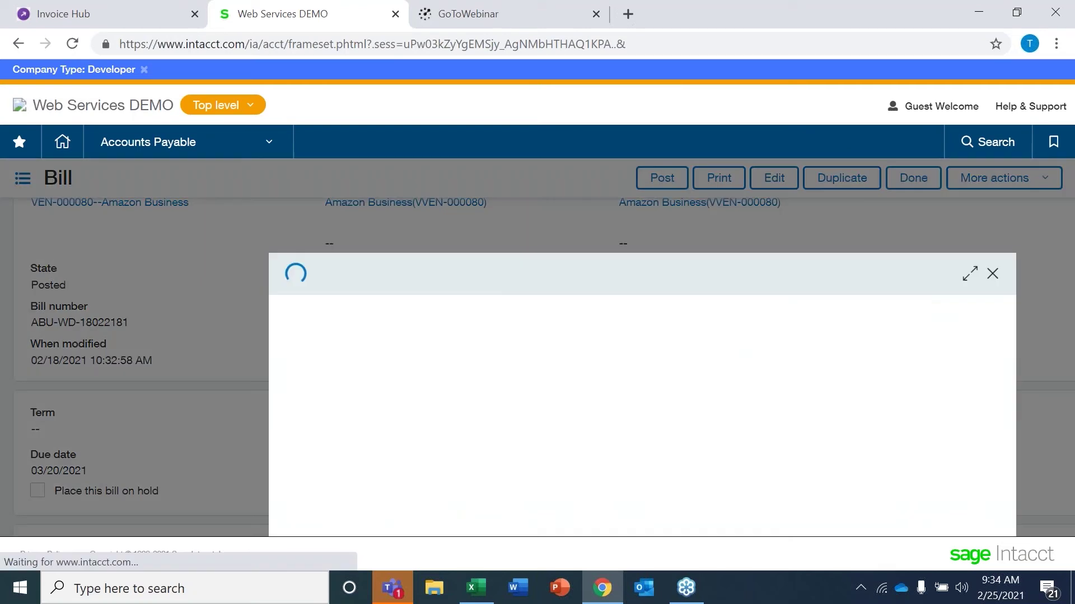
left_click_drag(595, 263, 461, 122)
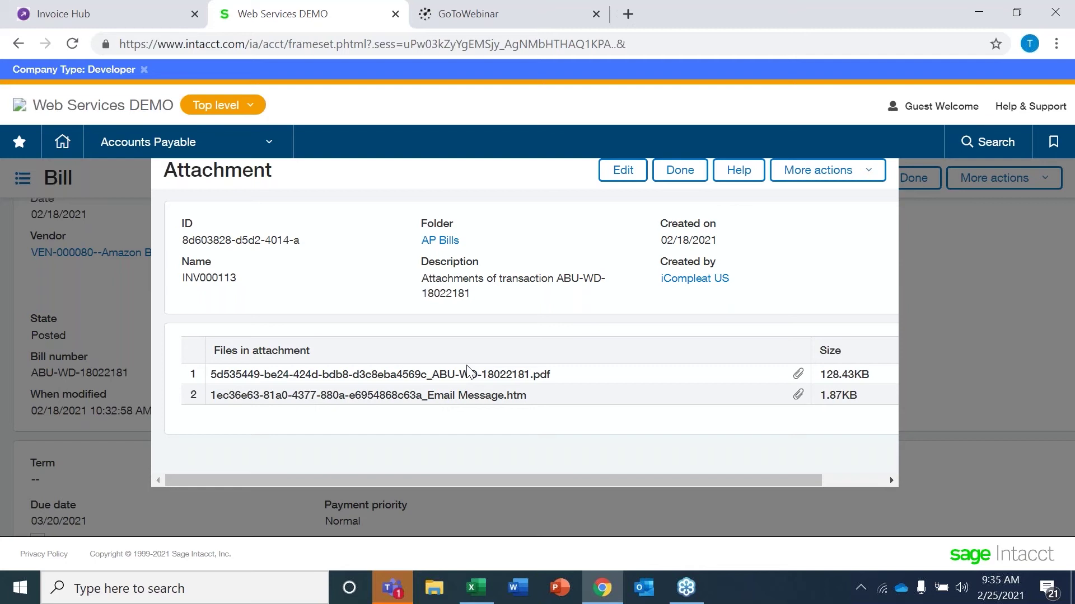
left_click(510, 374)
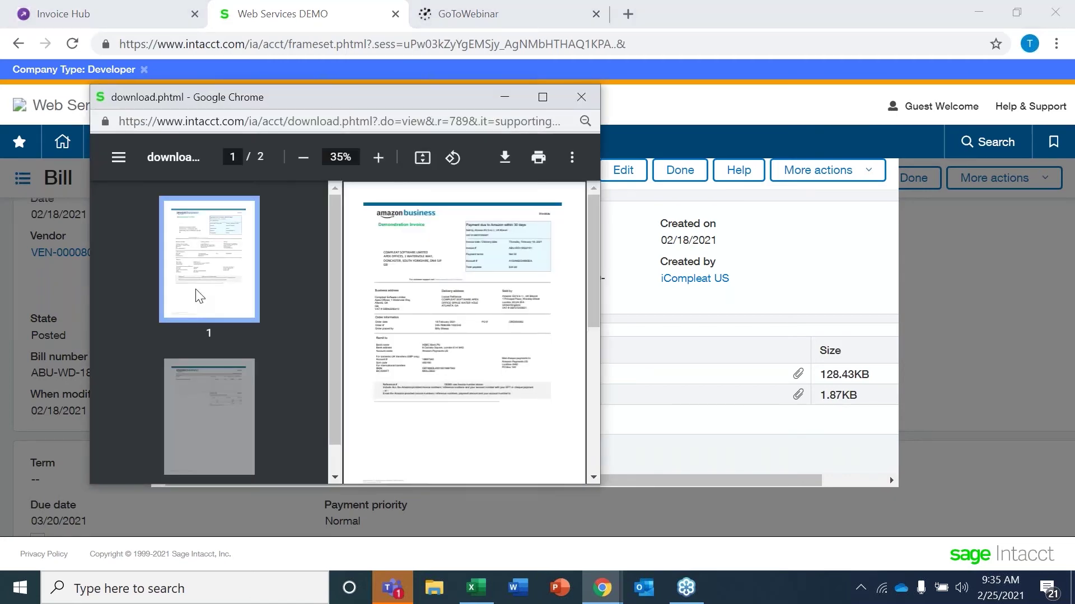
Read both pages of the attached Amazon Business invoice in a maximized window at 80% zoom.
left_click(542, 98)
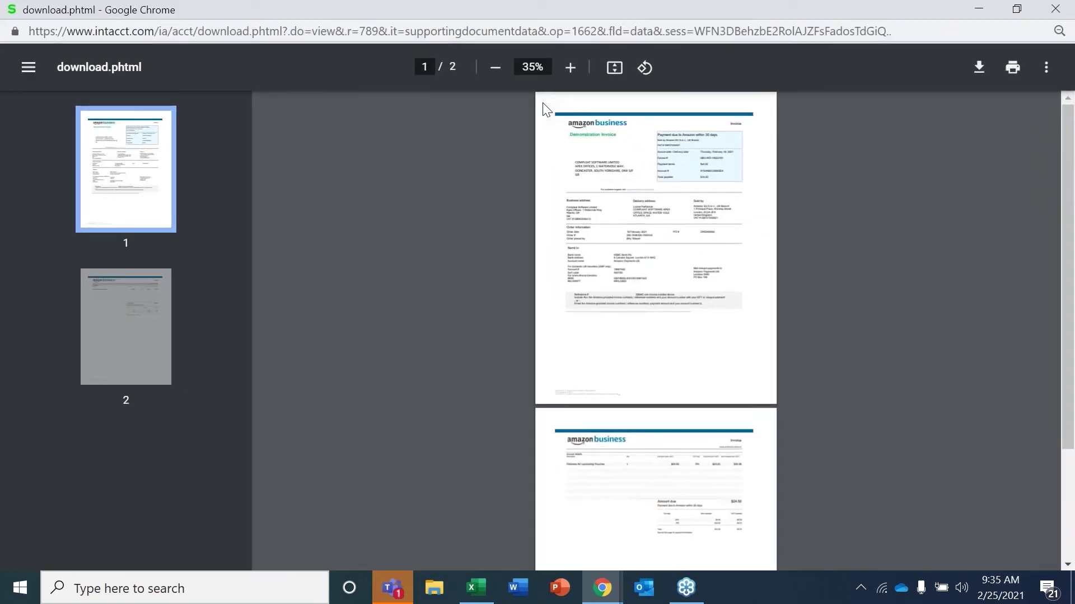
left_click(570, 67)
left_click(571, 67)
left_click(570, 68)
left_click(570, 68)
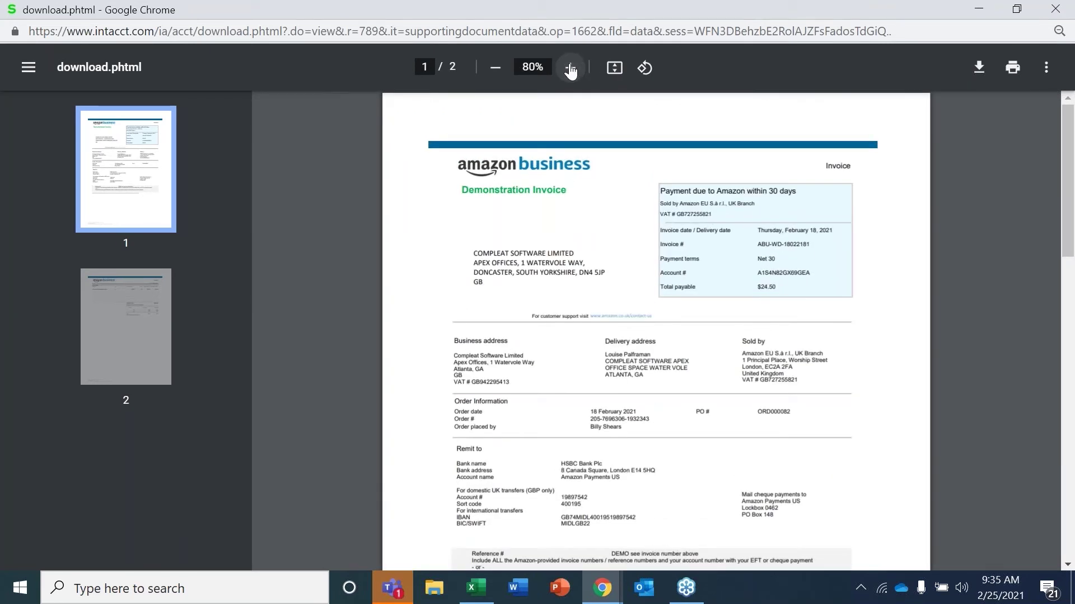
scroll(853, 333, "down", 10)
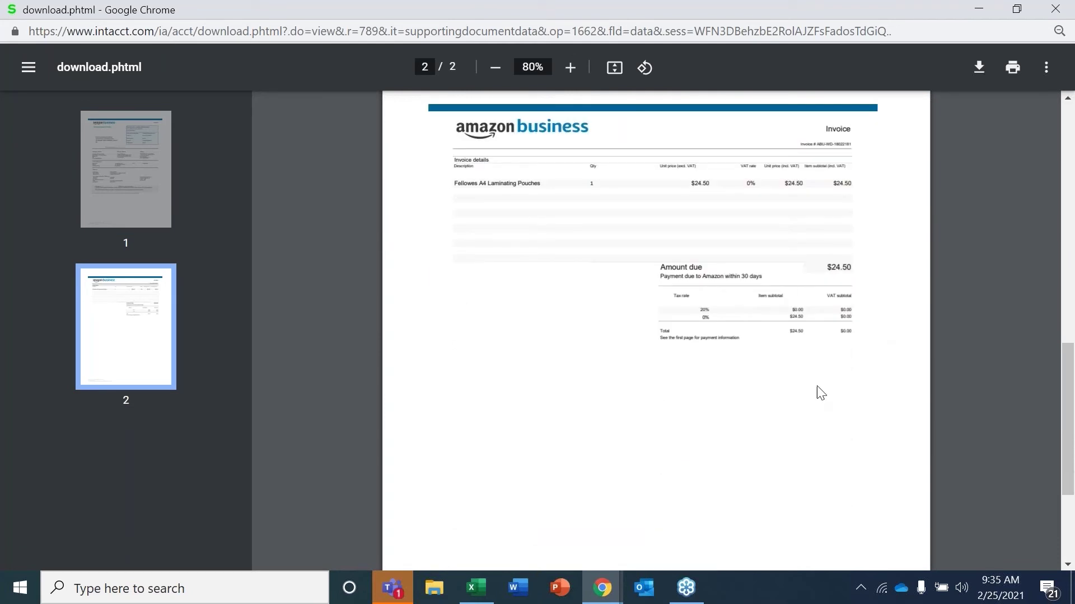
Close the Amazon Business invoice PDF and return to the home page of iCompleat.
scroll(806, 381, "up", 10)
scroll(828, 335, "up", 3)
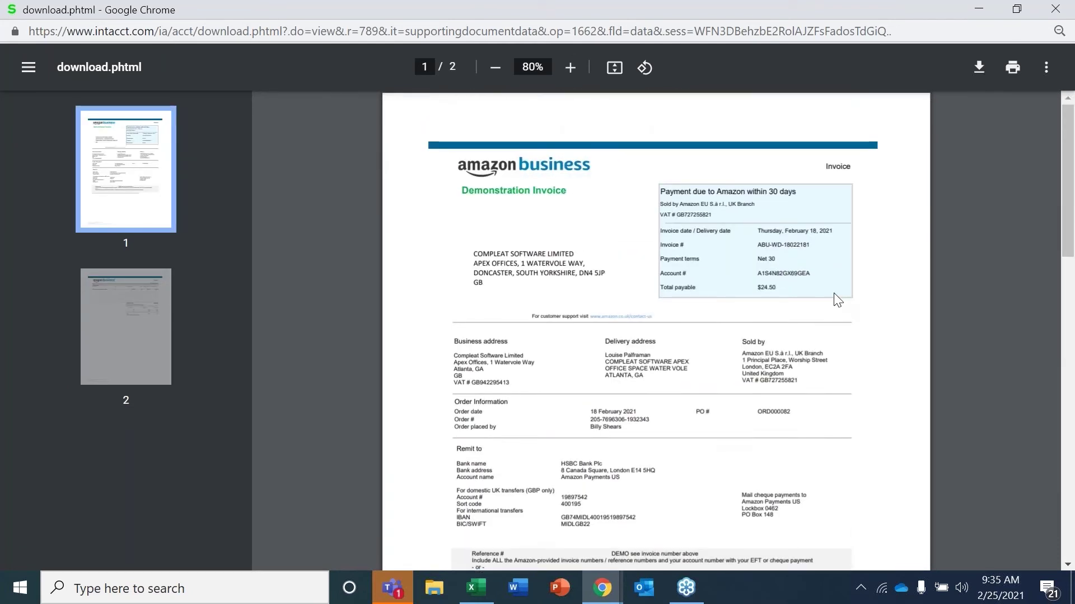
left_click(1050, 12)
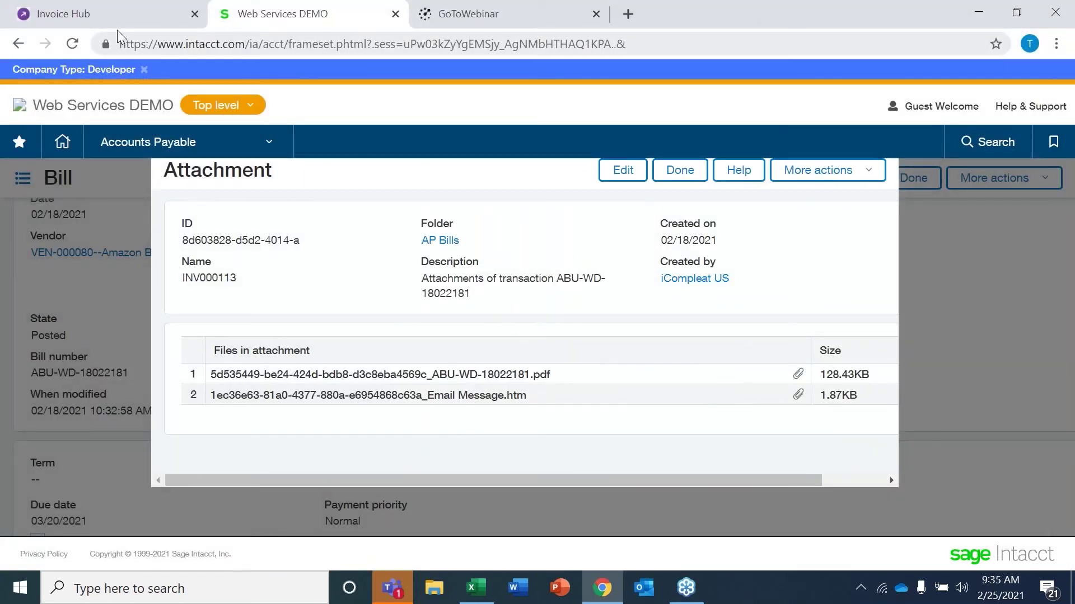
left_click(101, 22)
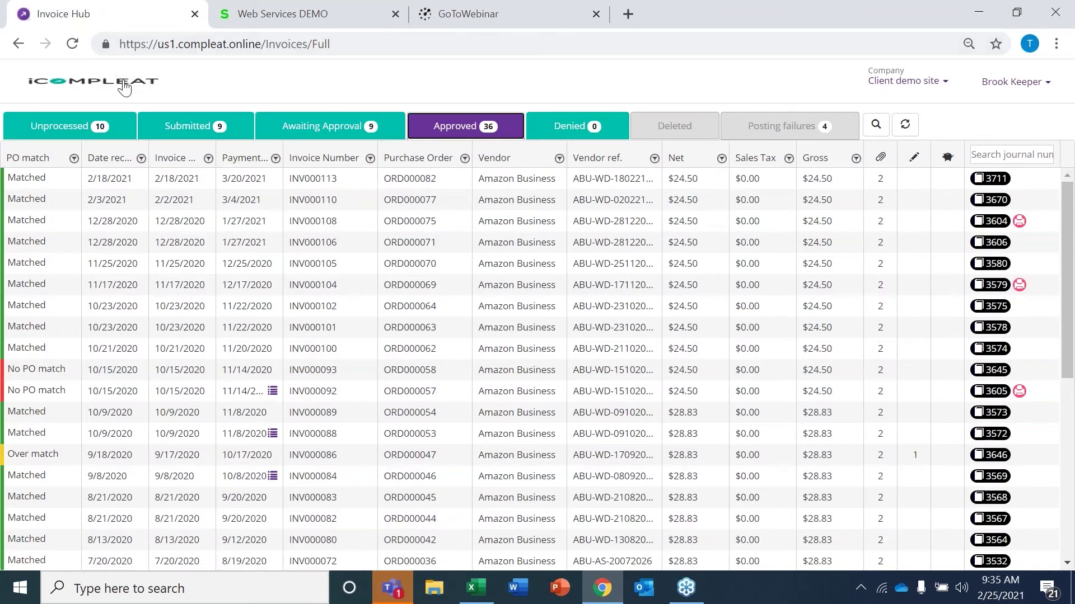
left_click(83, 85)
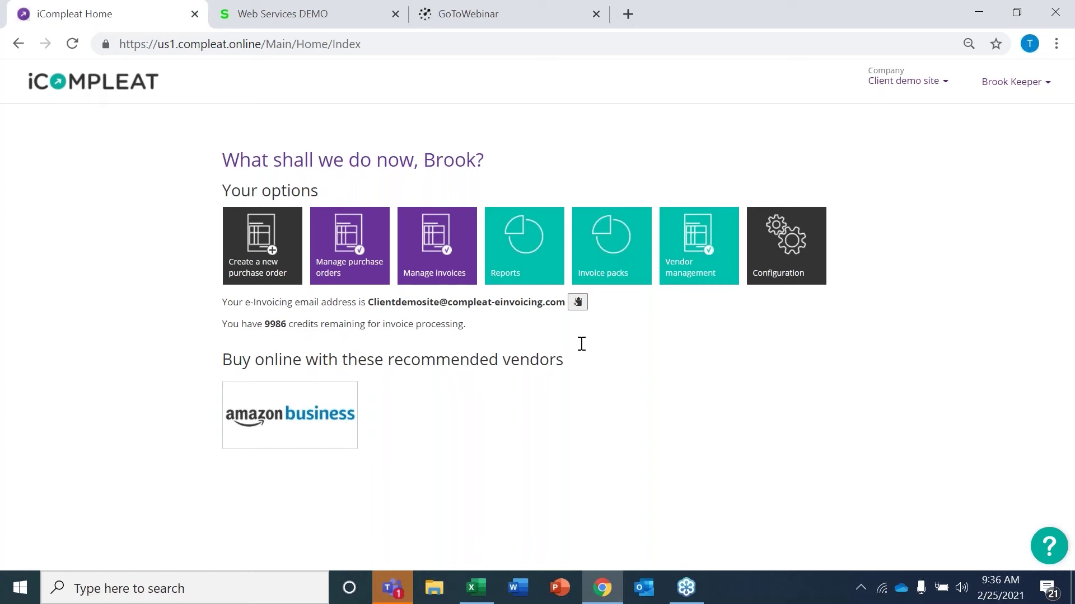
Open user management in the administration configuration and start a new user record.
left_click(768, 242)
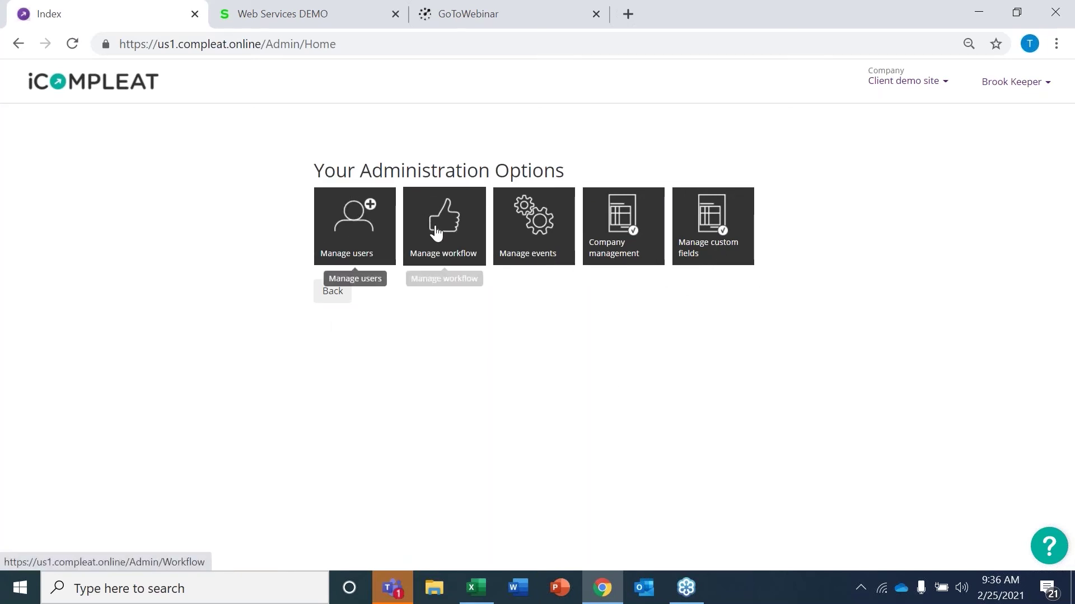
left_click(362, 227)
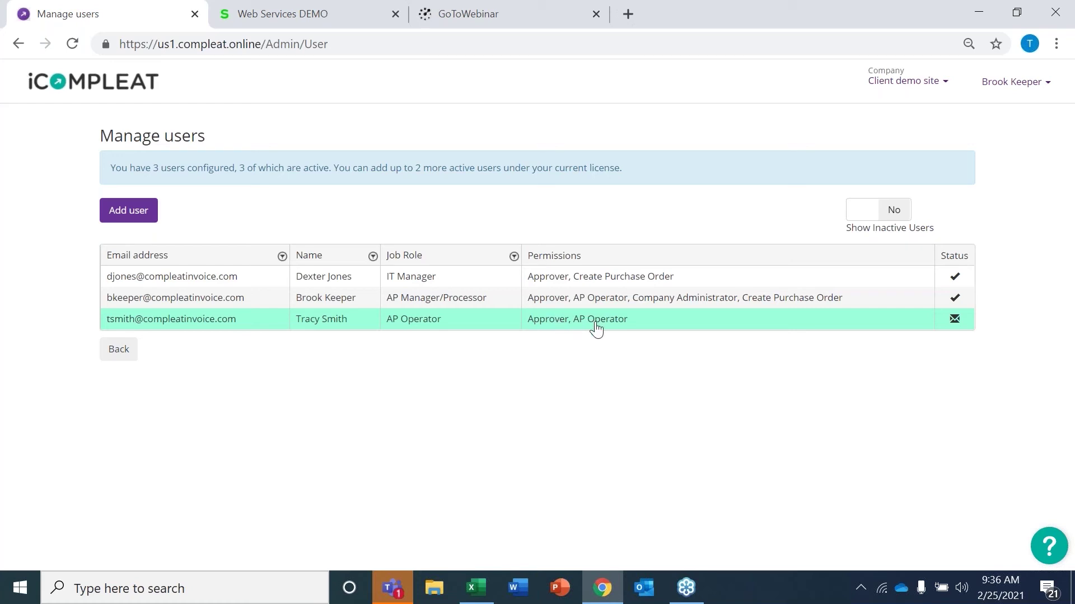
left_click(140, 218)
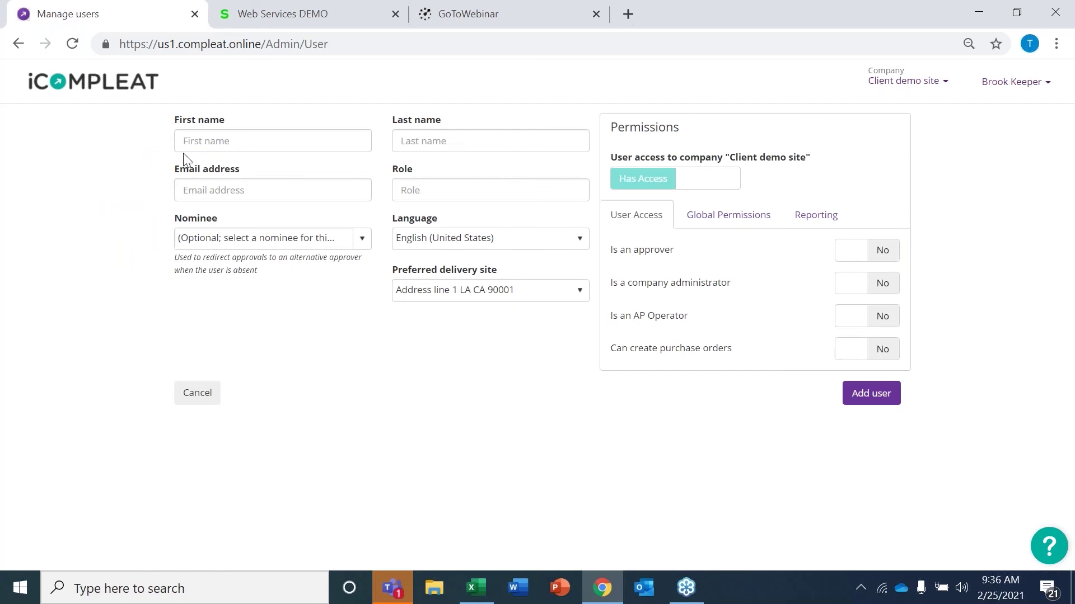
Examine the new user form's name and role fields and the choices for an alternative approver nominee.
left_click(184, 140)
left_click(79, 230)
left_click(433, 191)
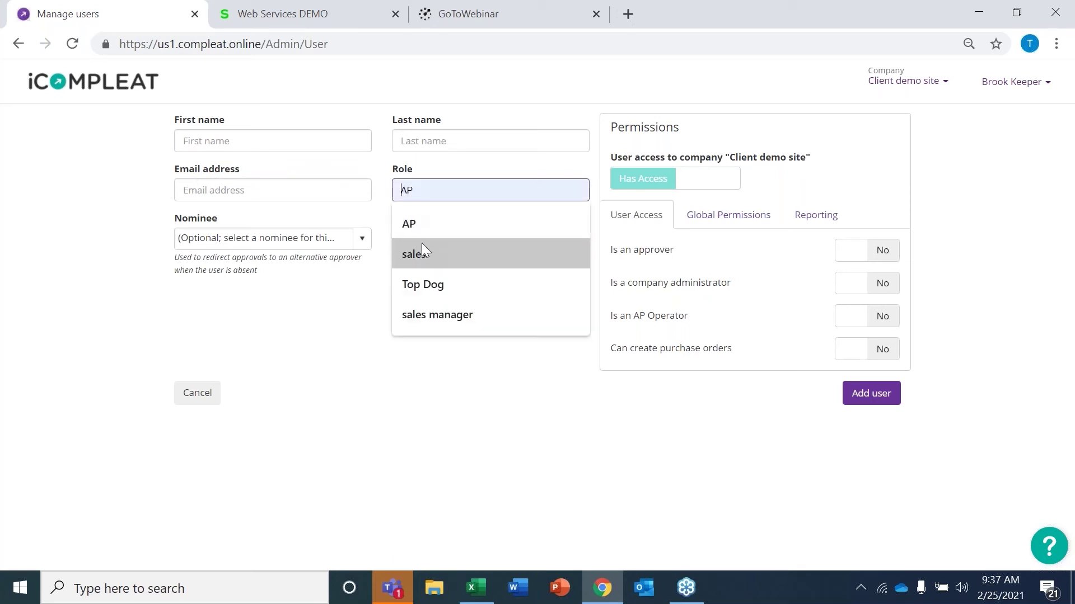
left_click(326, 307)
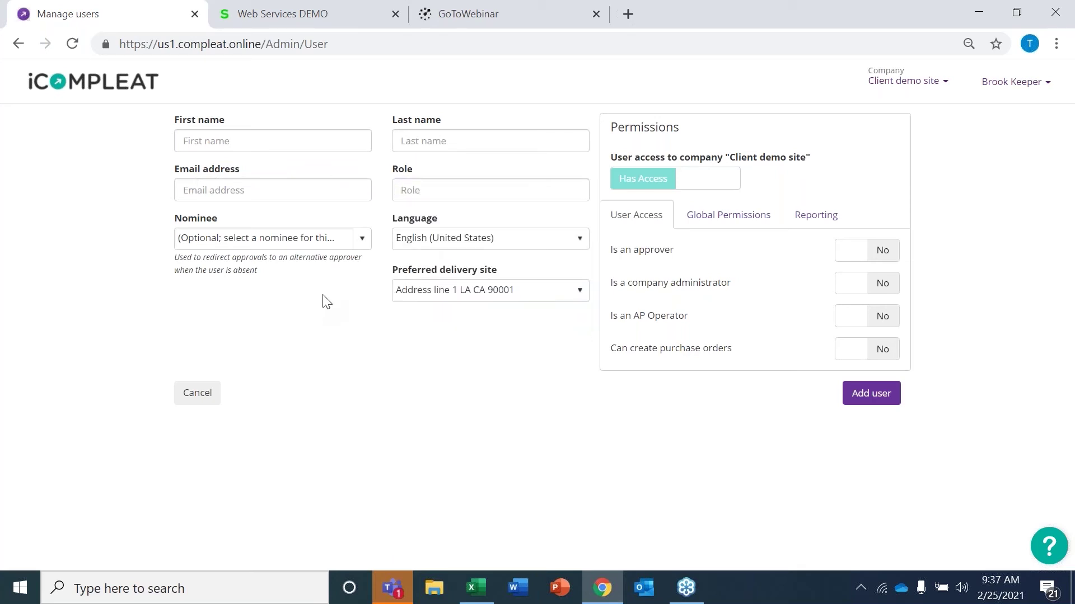
left_click(362, 239)
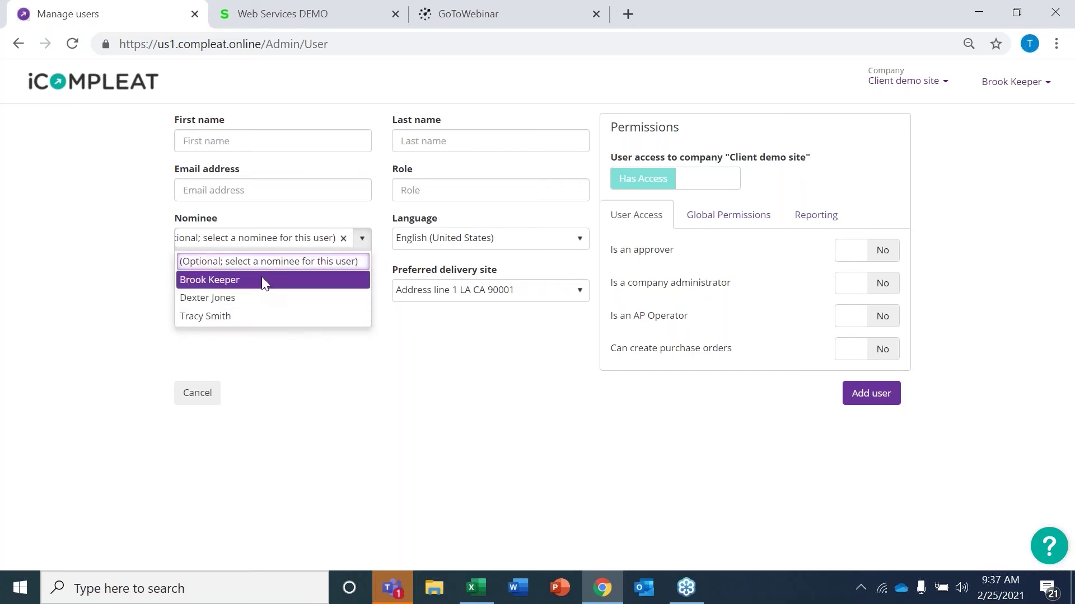
left_click(313, 370)
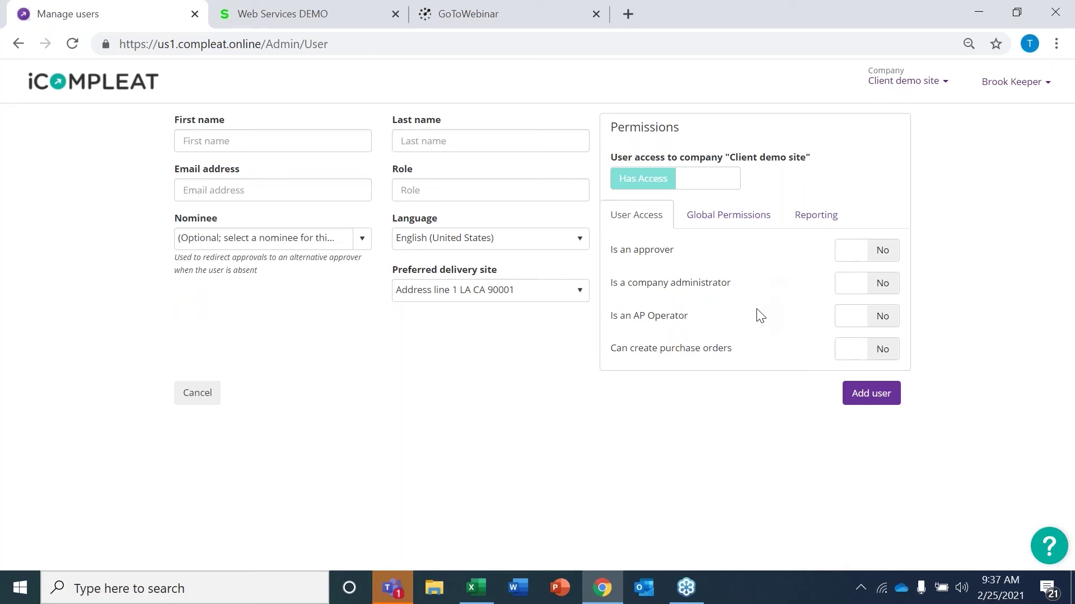
Review the approver, global and reporting permission options for the new user, and cancel the form without adding the user.
left_click(857, 262)
left_click(889, 252)
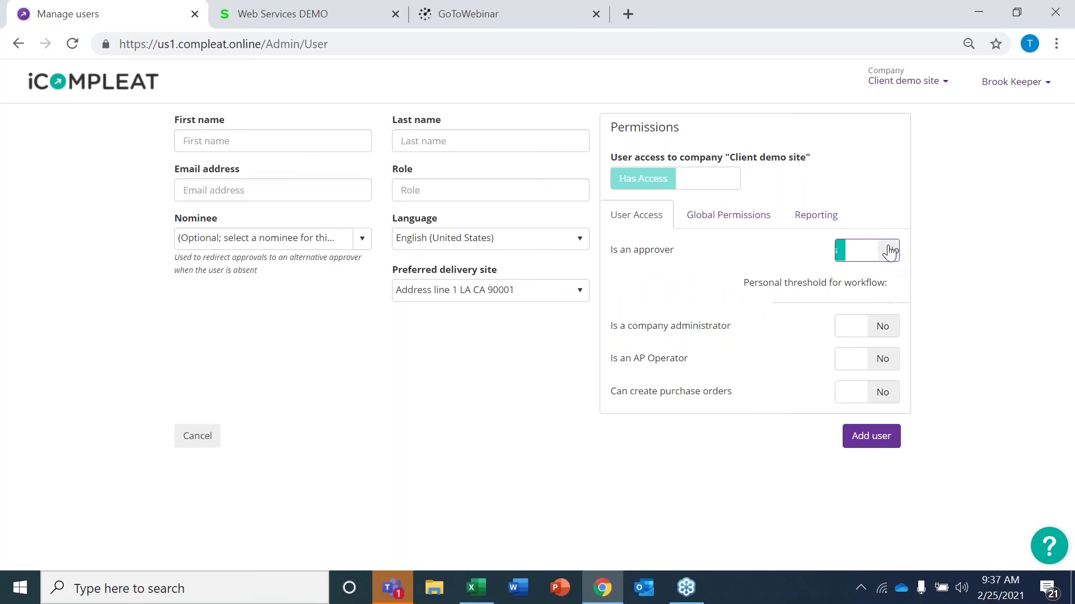
left_click(767, 227)
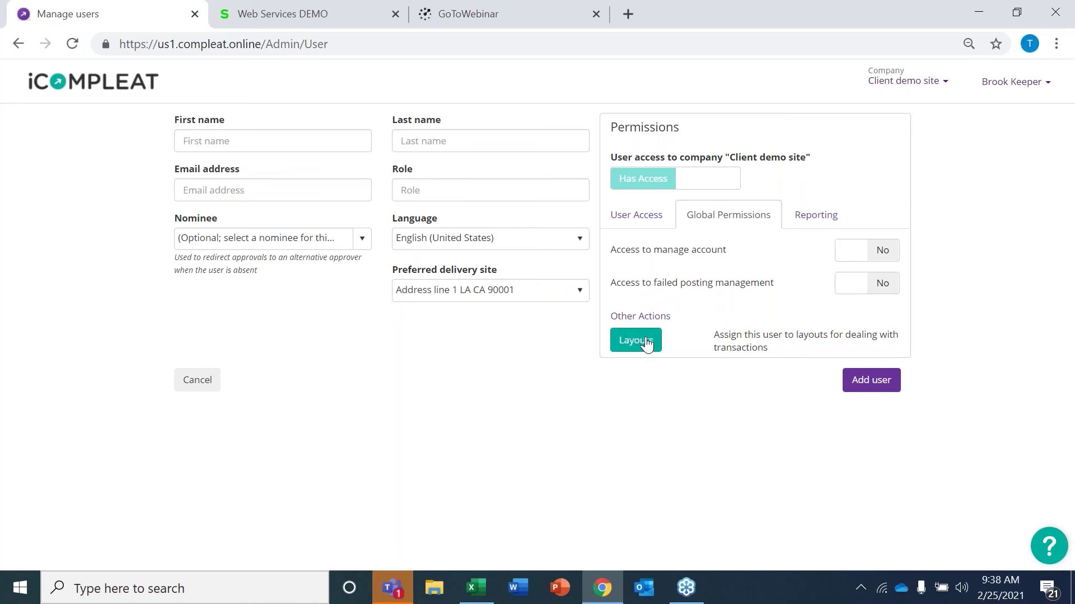
left_click(806, 218)
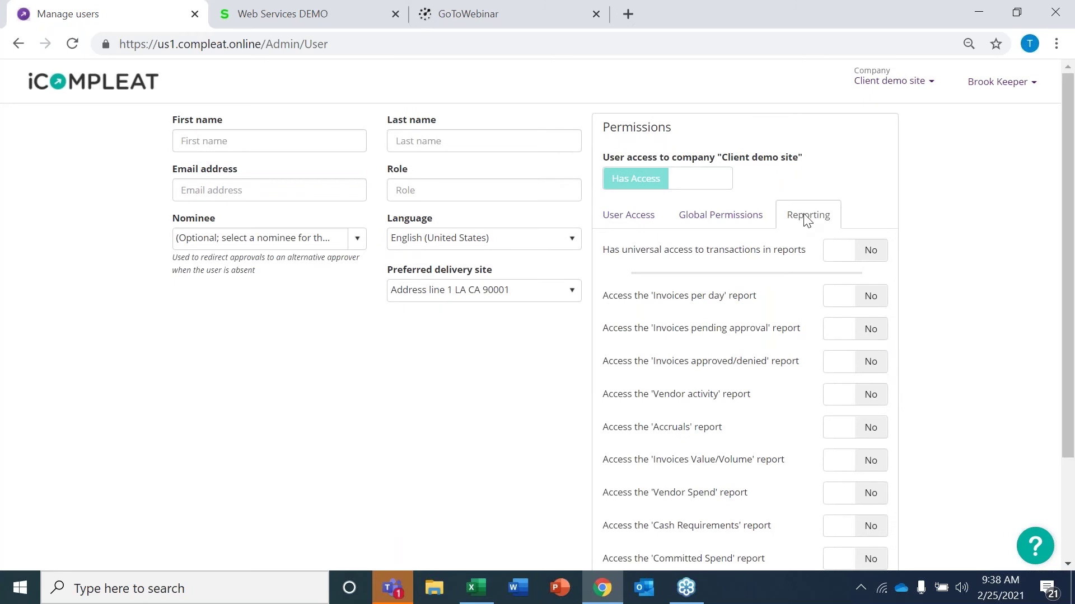
scroll(975, 234, "down", 1)
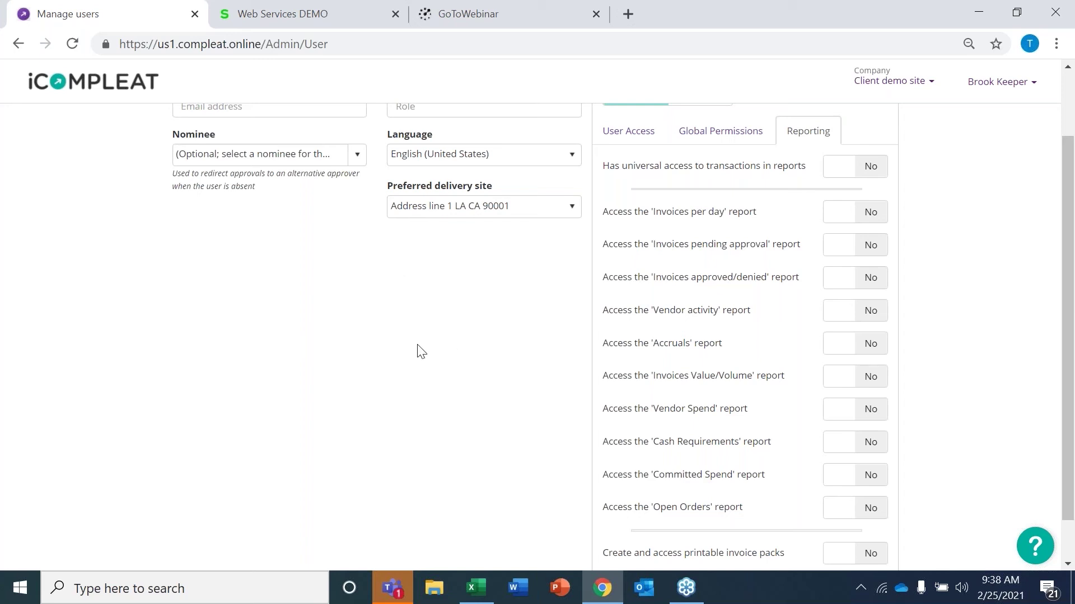
scroll(269, 247, "up", 2)
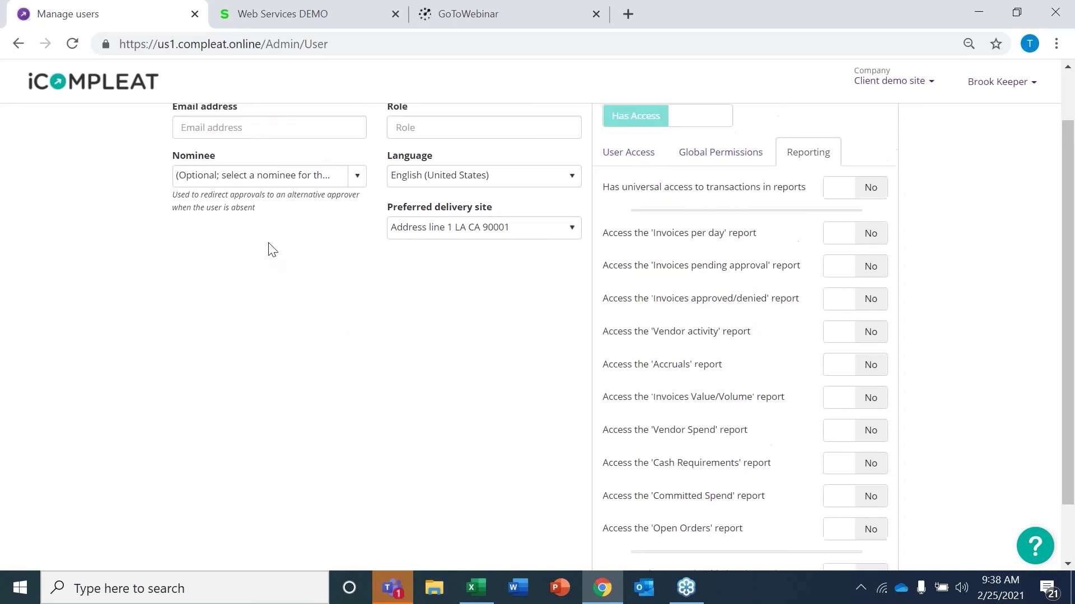
scroll(230, 405, "down", 3)
left_click(193, 546)
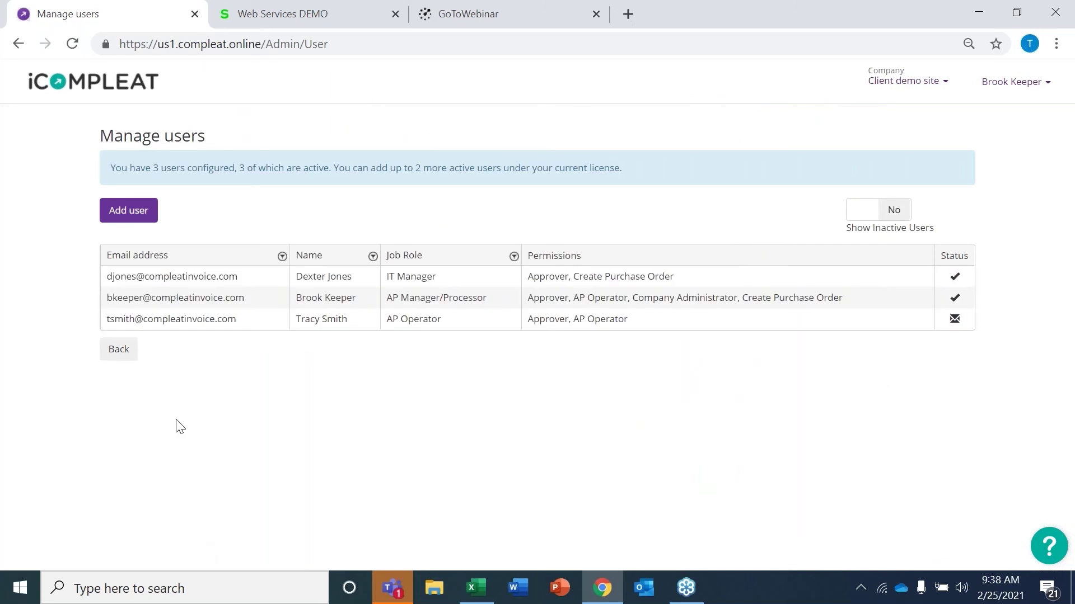
Return to the administration options and open the Purchase Order workflow from workflow management.
left_click(120, 352)
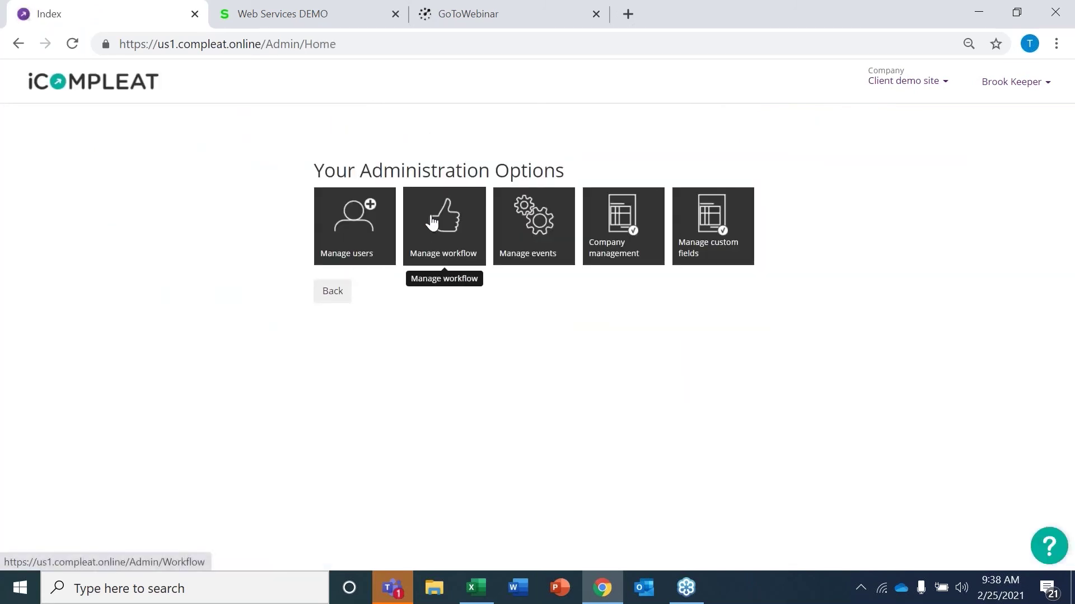
left_click(445, 249)
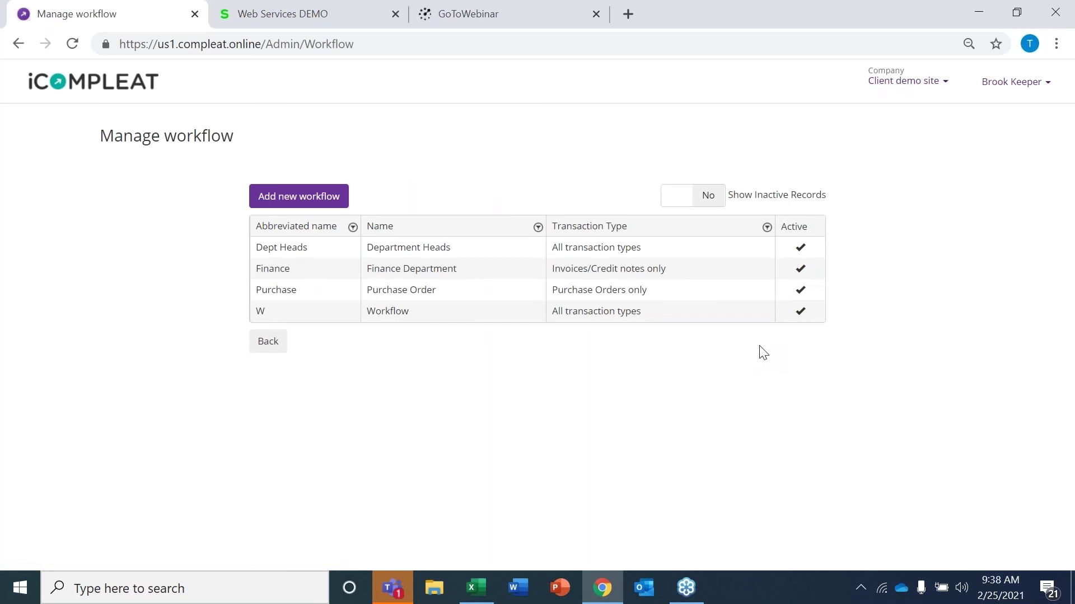
left_click(457, 299)
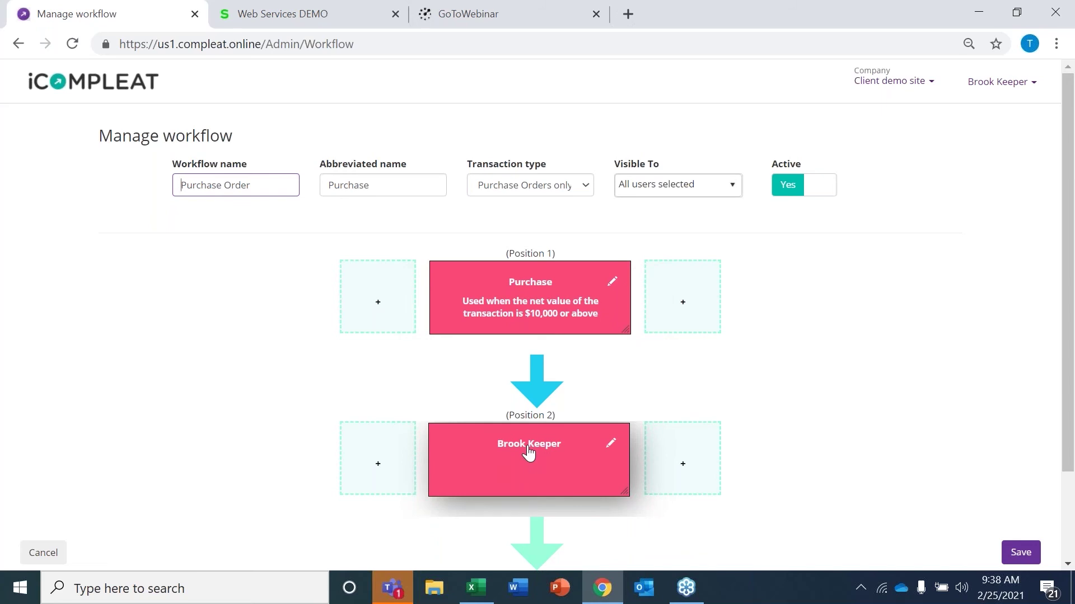
Expand the Purchase approval group at Position 1 and view the users that can be added as approvers.
left_click(515, 305)
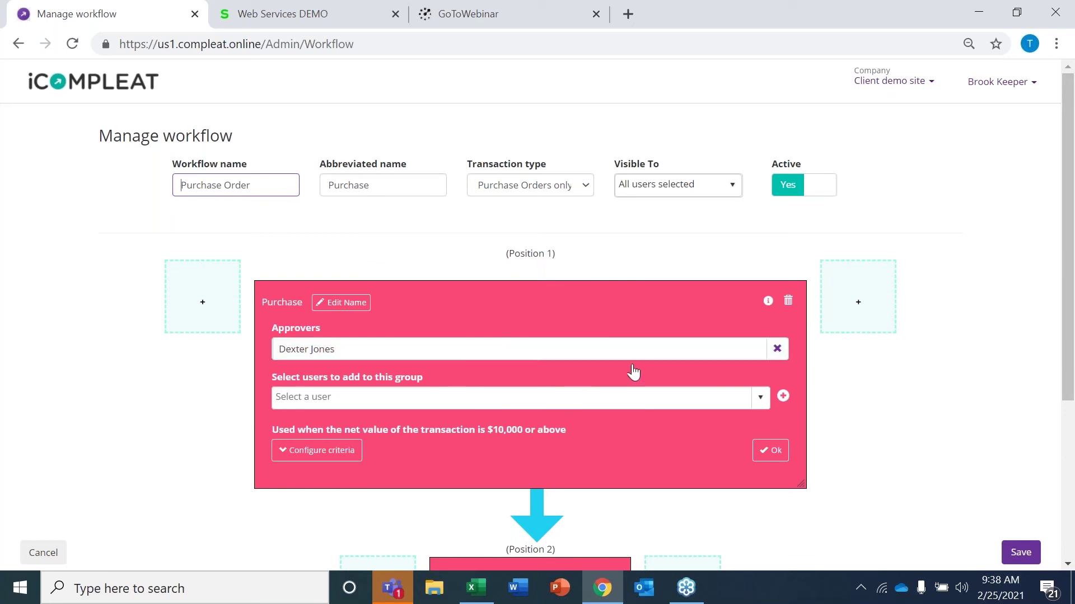
left_click(760, 398)
left_click(761, 399)
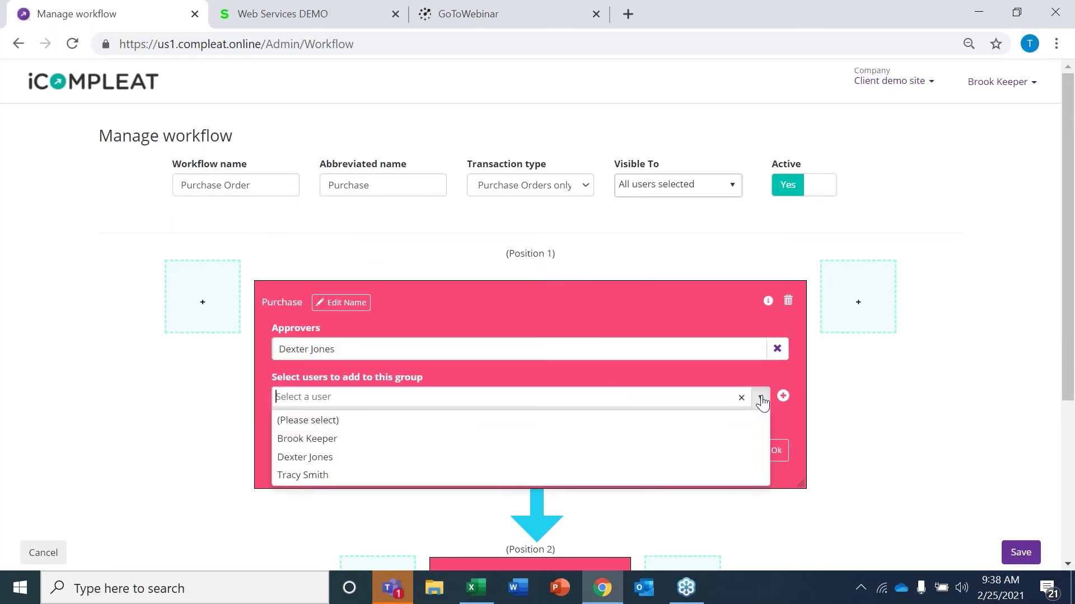
left_click(761, 400)
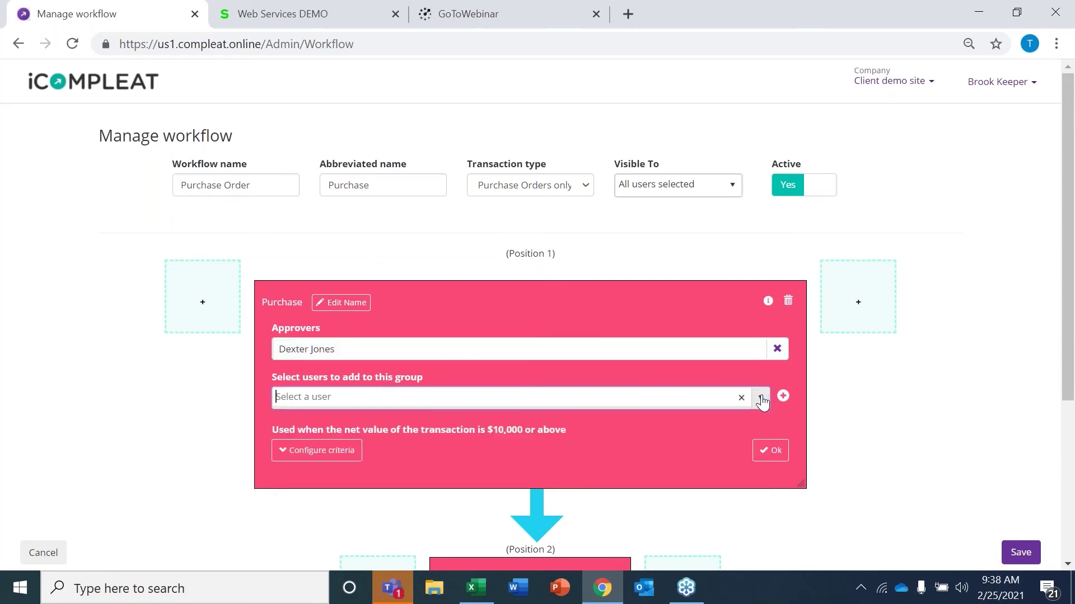
Show the Purchase group's criteria and examine its net value threshold and condition matching option.
left_click(324, 449)
scroll(292, 442, "down", 3)
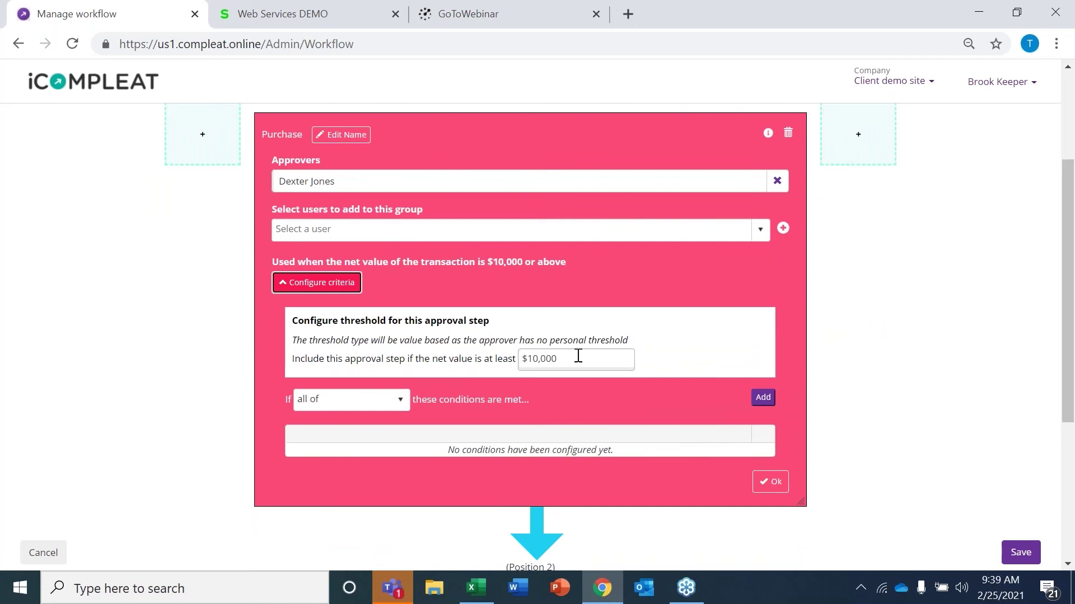
left_click(400, 399)
left_click(401, 400)
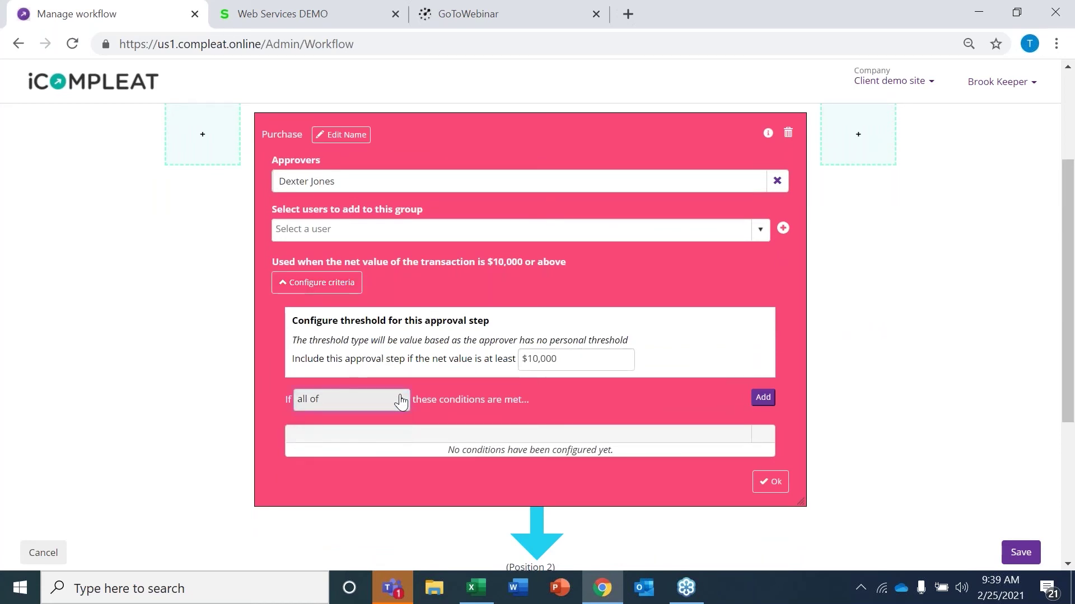
Browse the fields available for a new approval condition, cancel the condition, and close the Purchase group's settings.
left_click(764, 398)
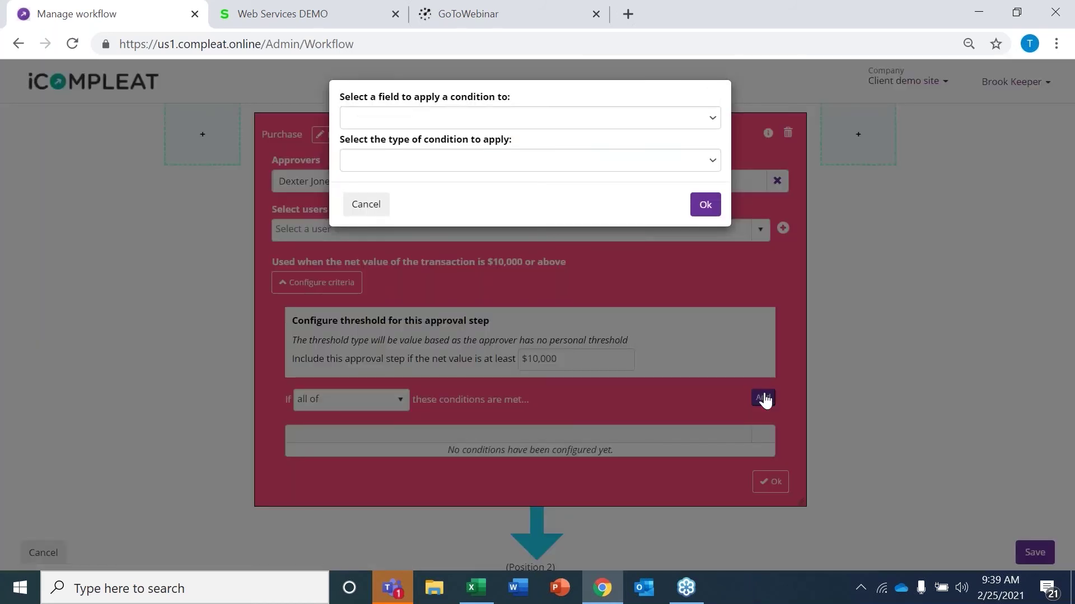
left_click(714, 118)
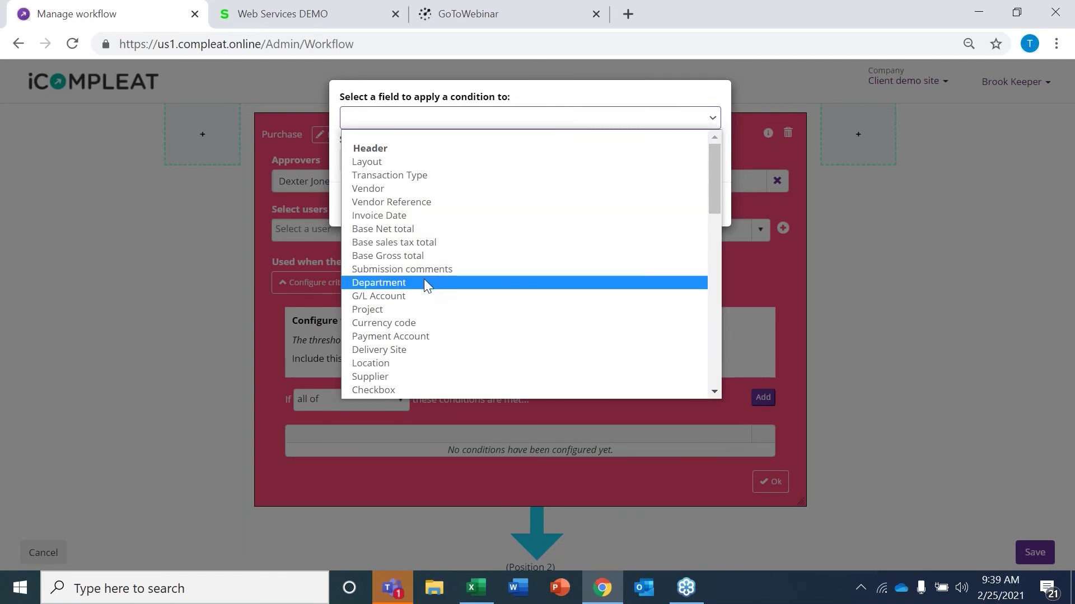
scroll(424, 280, "down", 3)
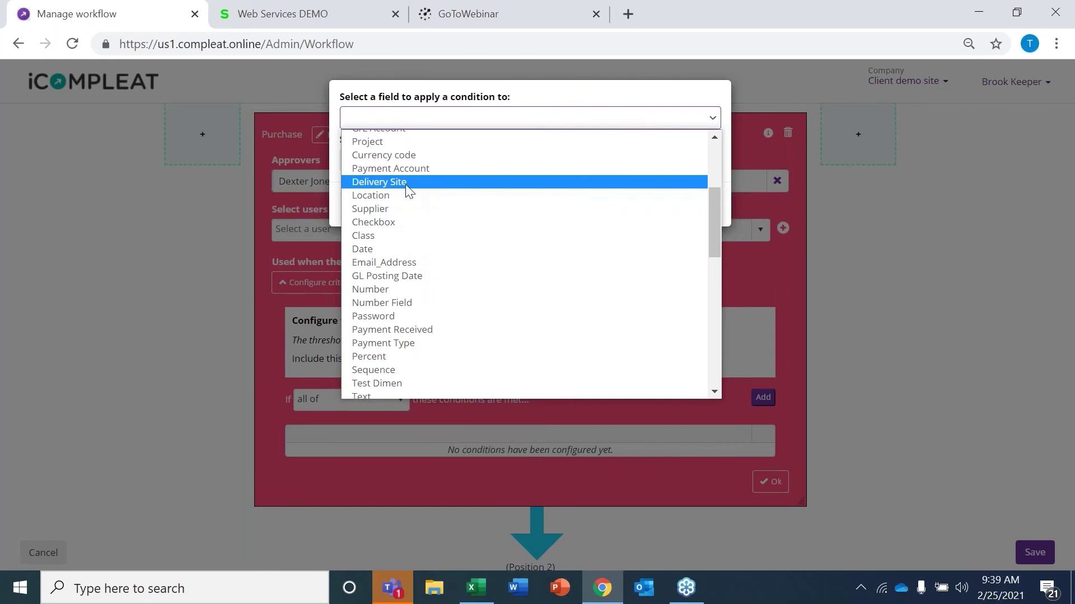
left_click(187, 314)
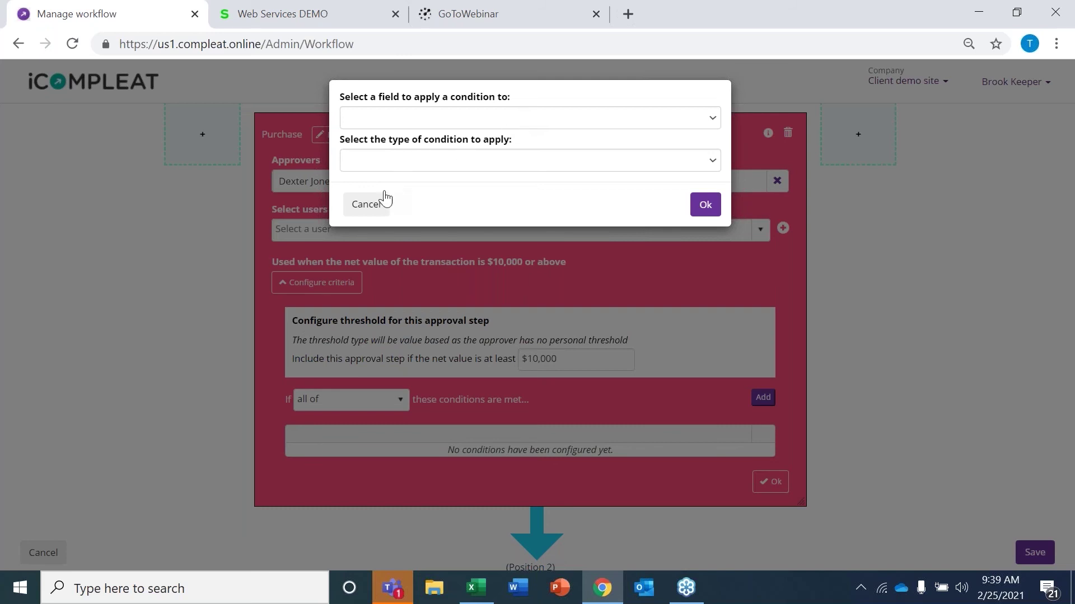
left_click(365, 205)
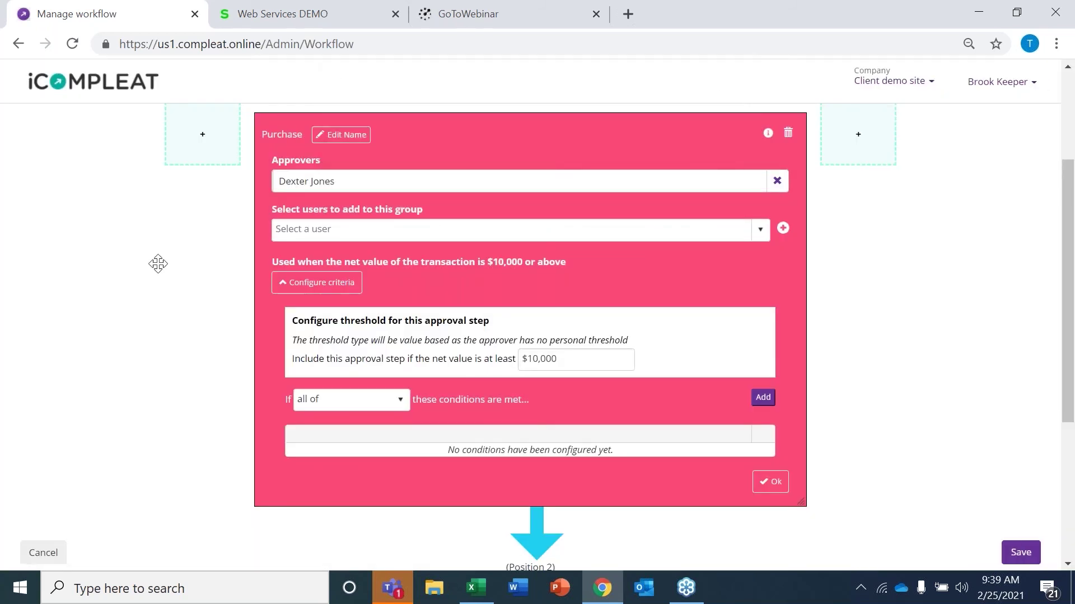
scroll(154, 274, "down", 5)
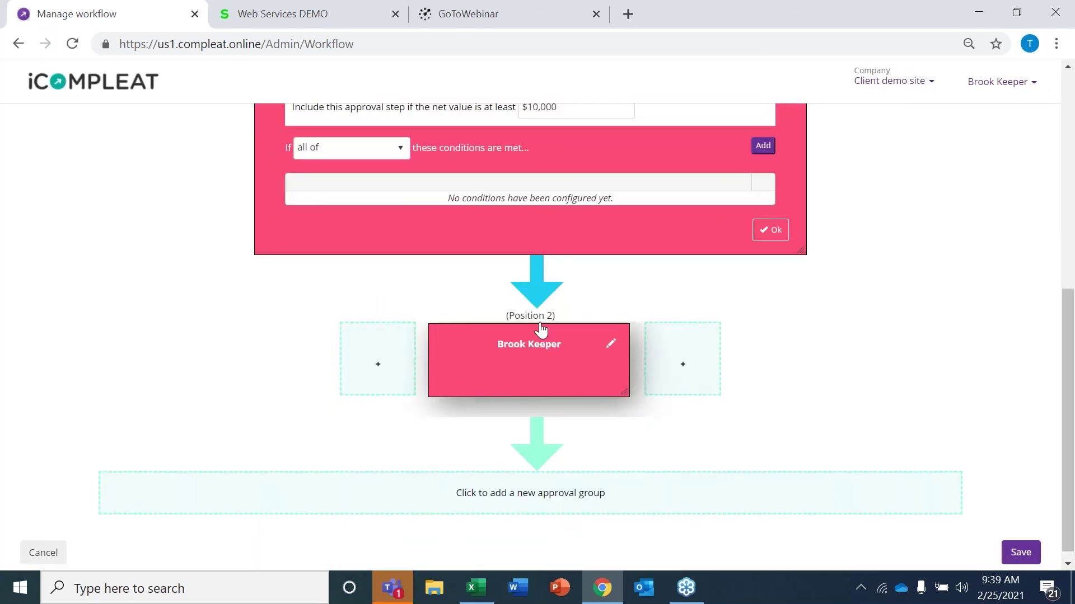
left_click(777, 230)
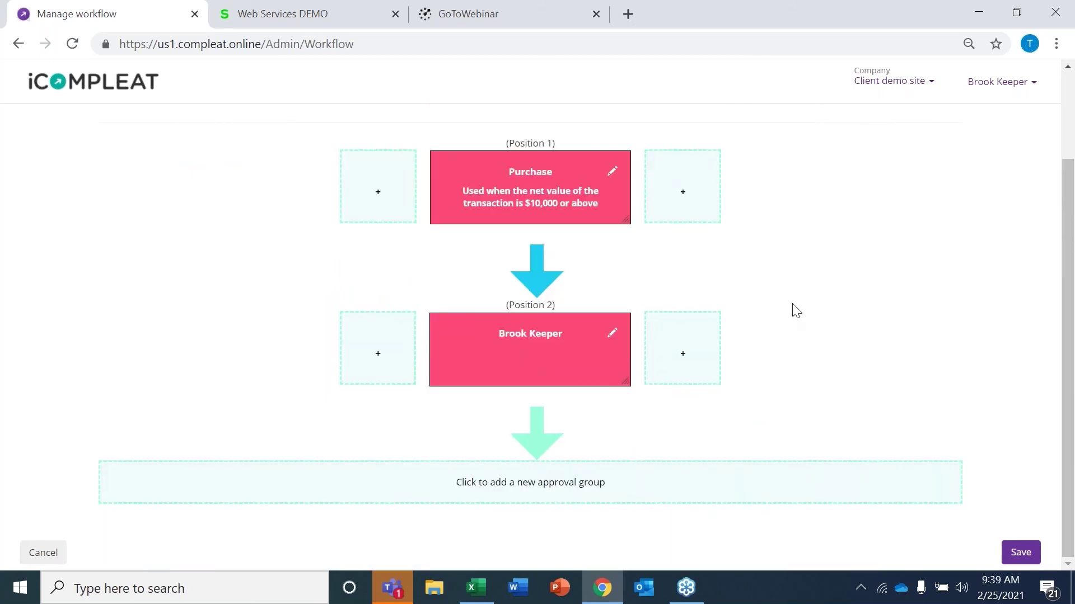
Try swapping the order of the two approval groups in the Purchase Order workflow, and discard the workflow edits.
scroll(796, 314, "up", 2)
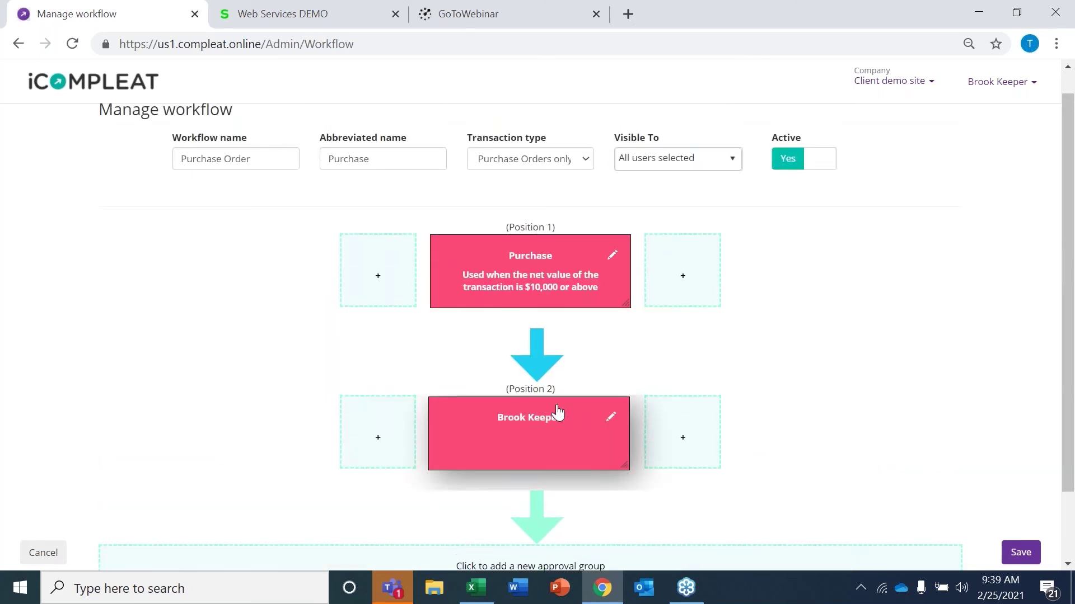
left_click_drag(557, 413, 584, 207)
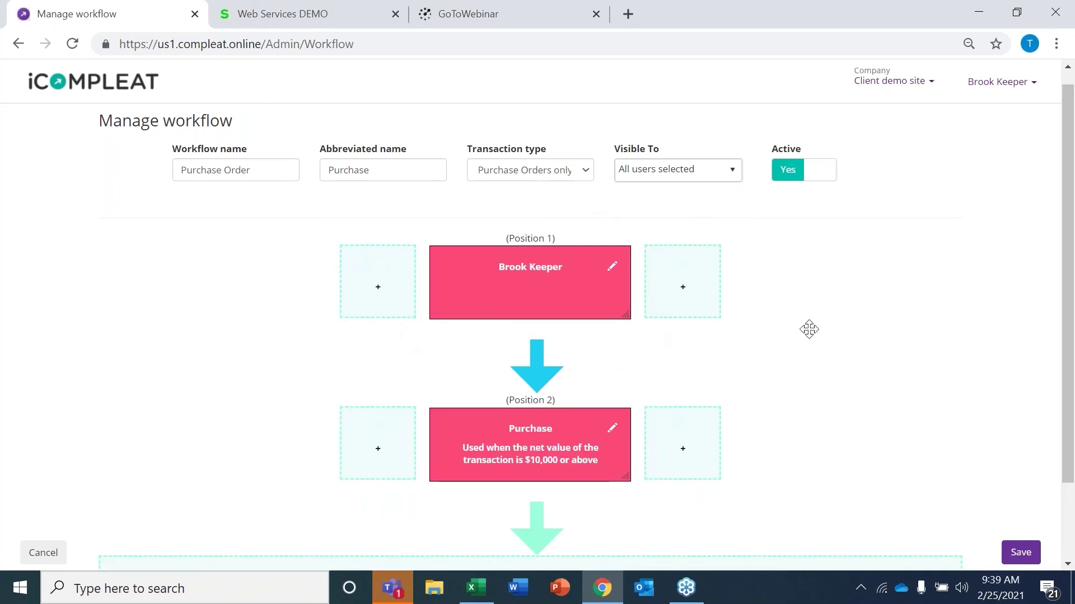
left_click_drag(578, 287, 557, 457)
left_click(49, 551)
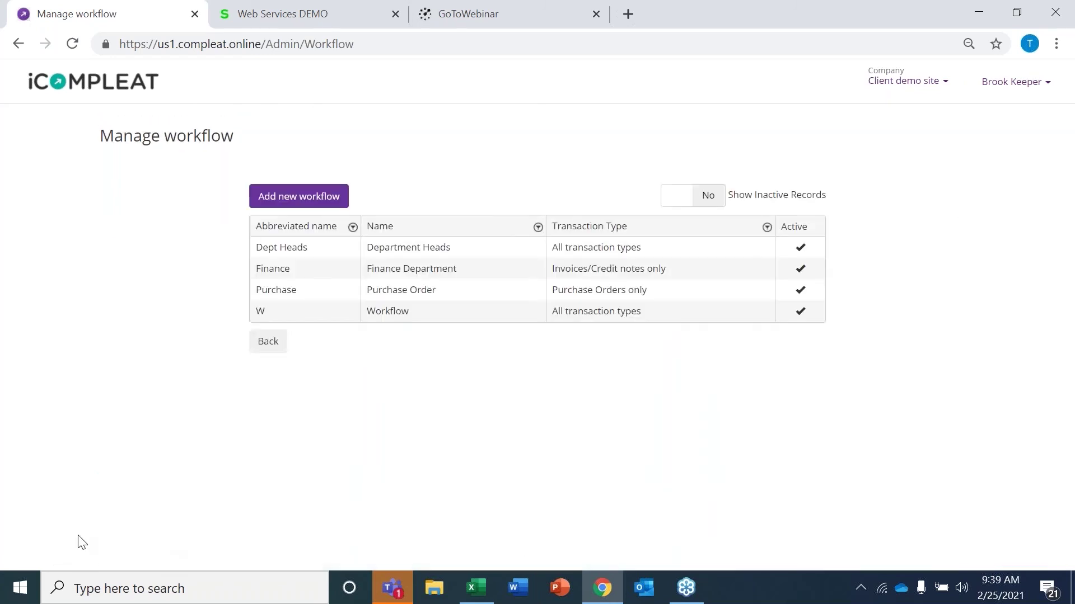
left_click(302, 197)
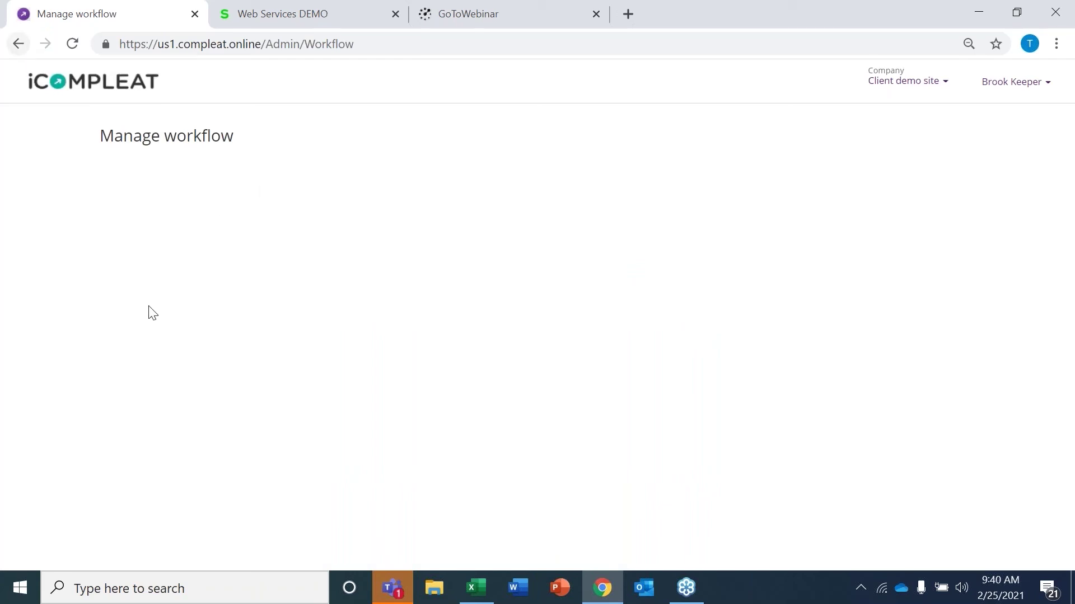
left_click(18, 47)
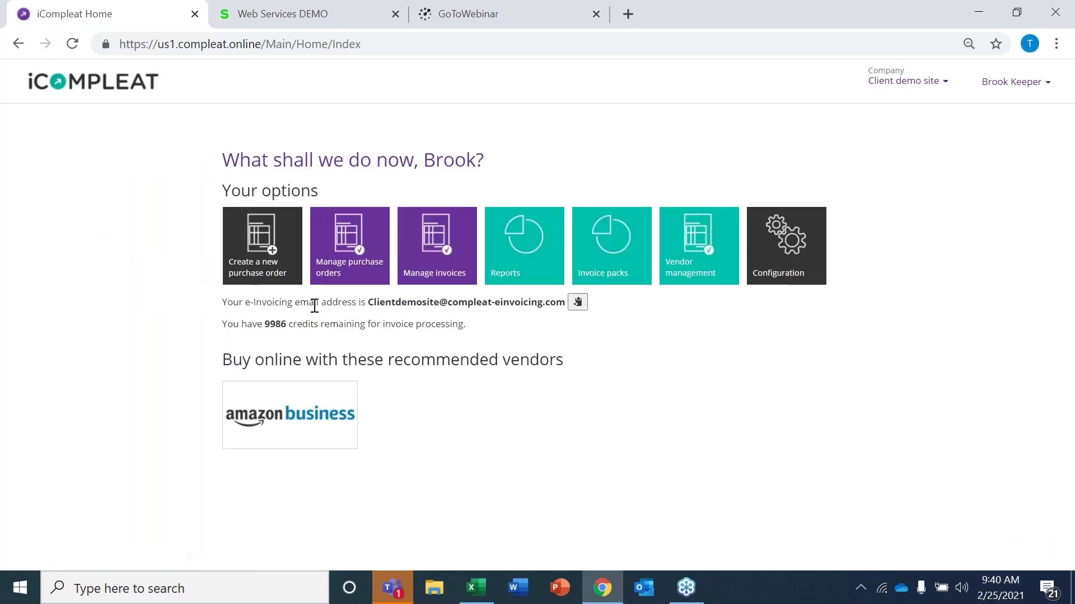
left_click(765, 248)
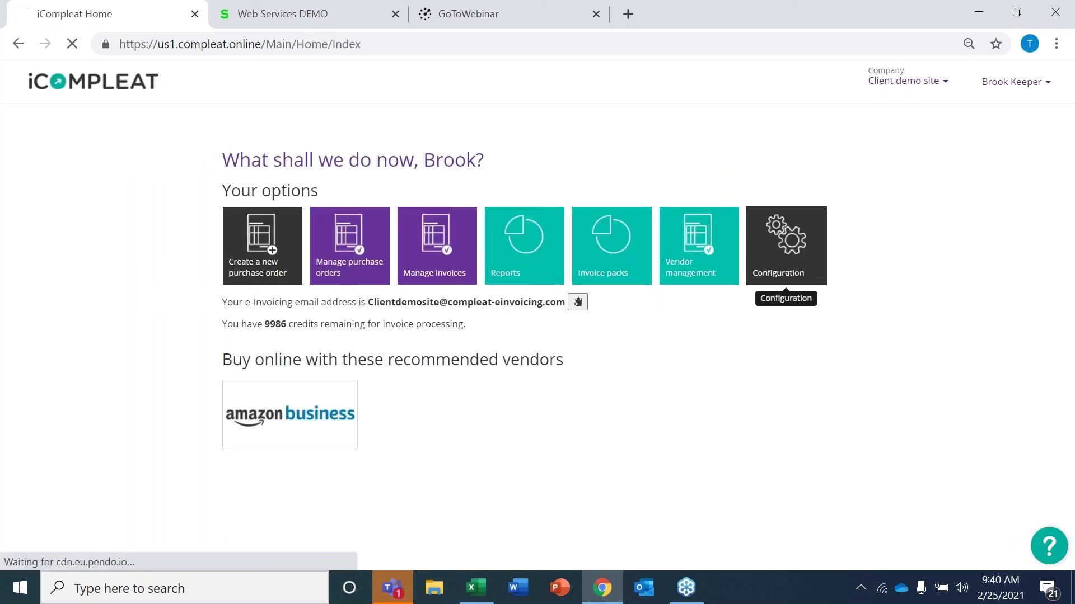
left_click(445, 224)
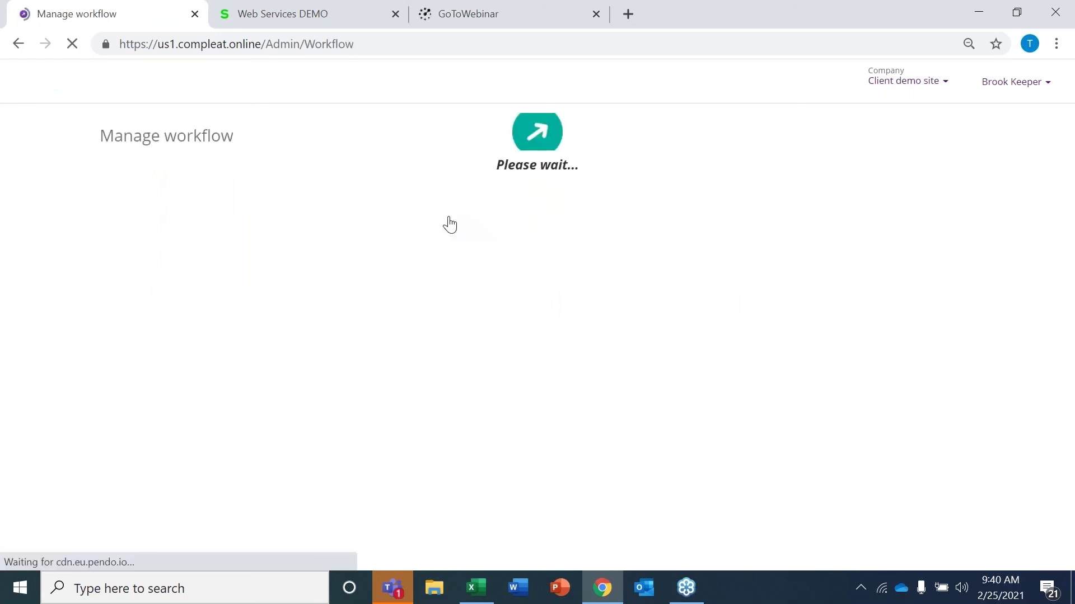
Start a new workflow, view the transaction types it can apply to, and cancel it without saving.
left_click(306, 195)
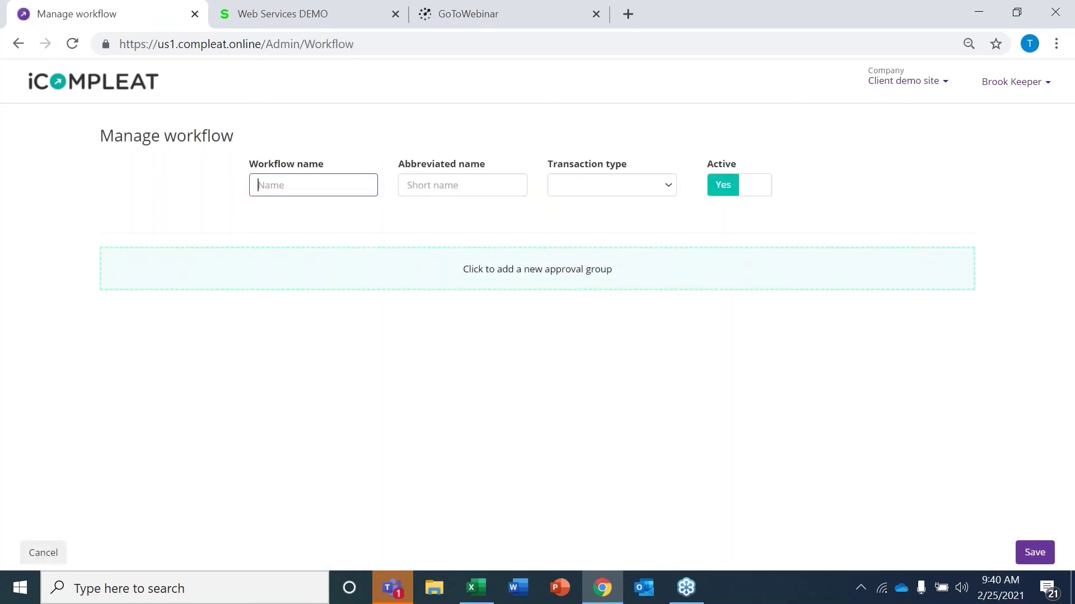
left_click(669, 187)
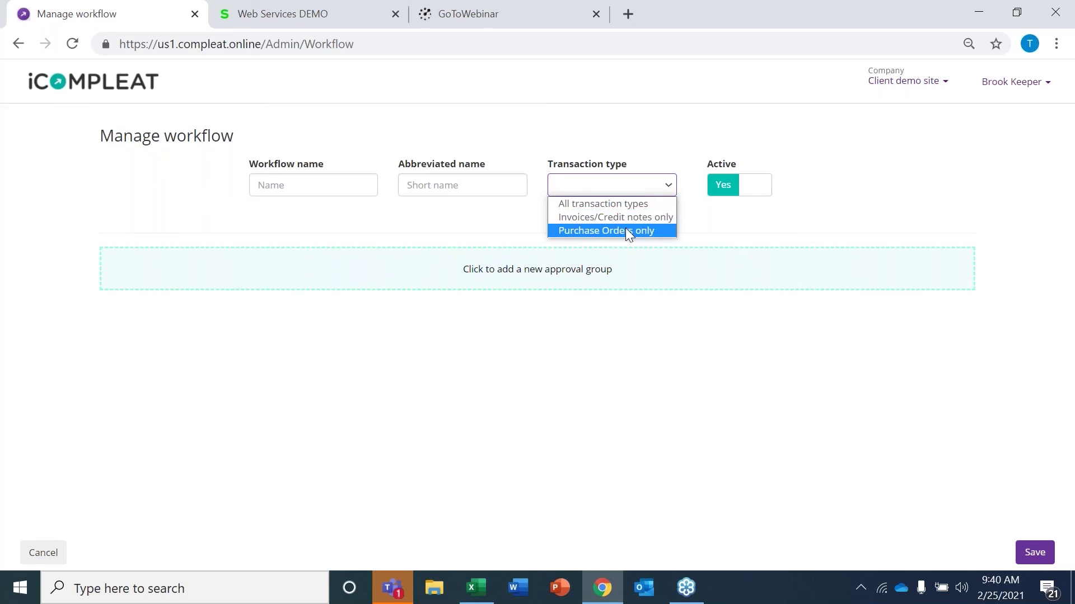
left_click(402, 230)
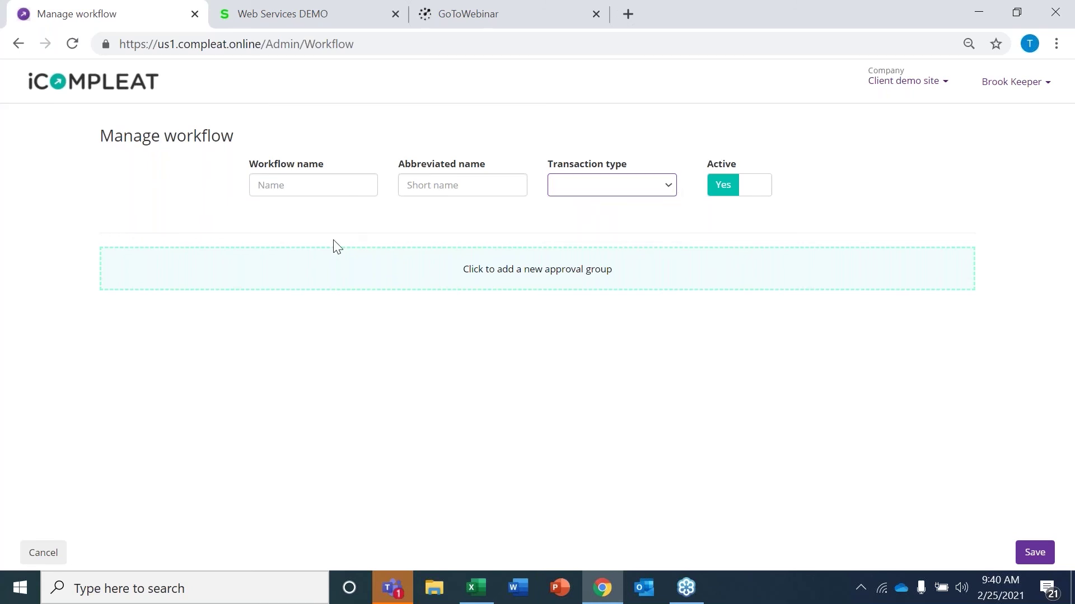
left_click(50, 554)
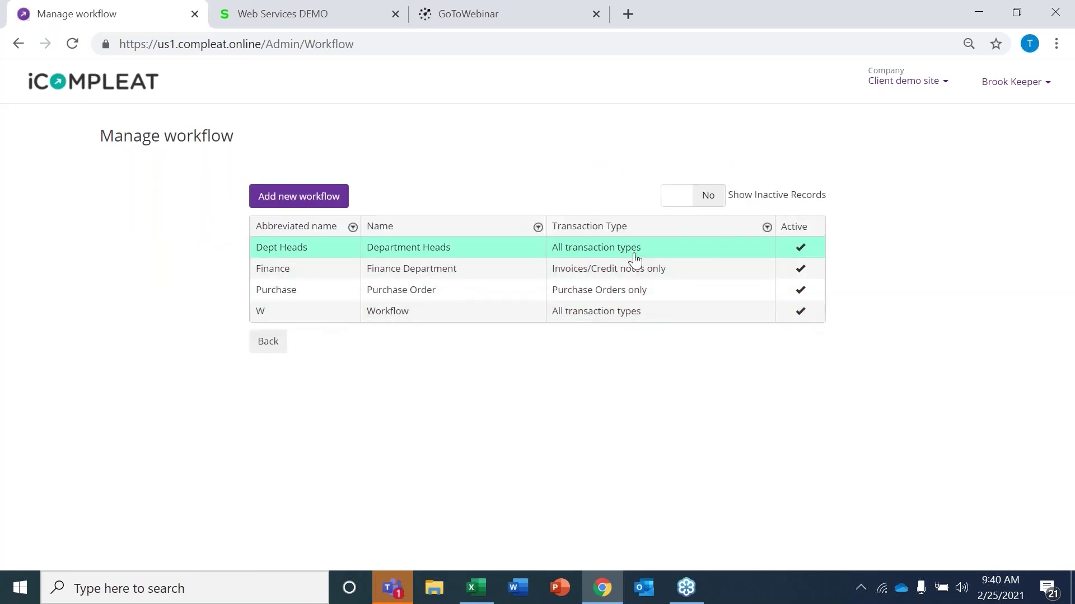
Open the Department Heads workflow, examine its approval groups at each position, and return to the home page.
left_click(621, 247)
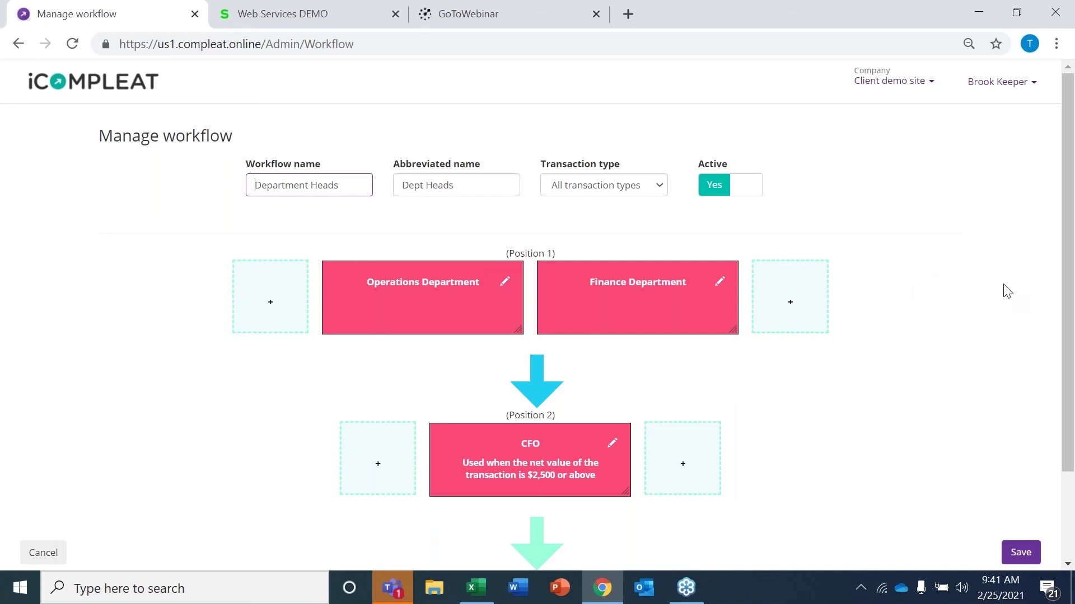
left_click(83, 84)
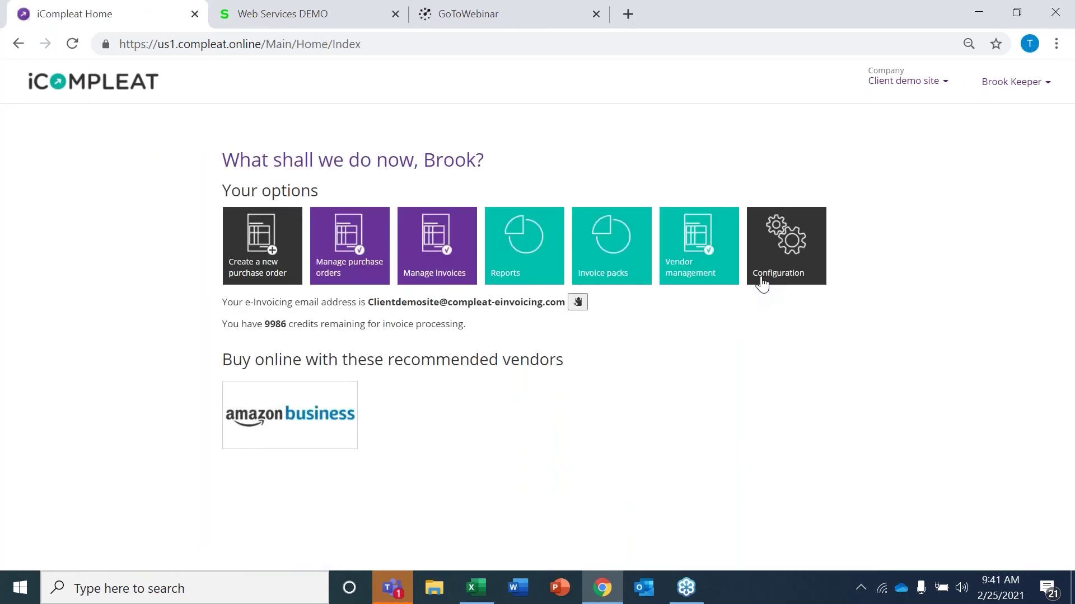
Open the All open purchase orders report from the financial reports.
left_click(503, 246)
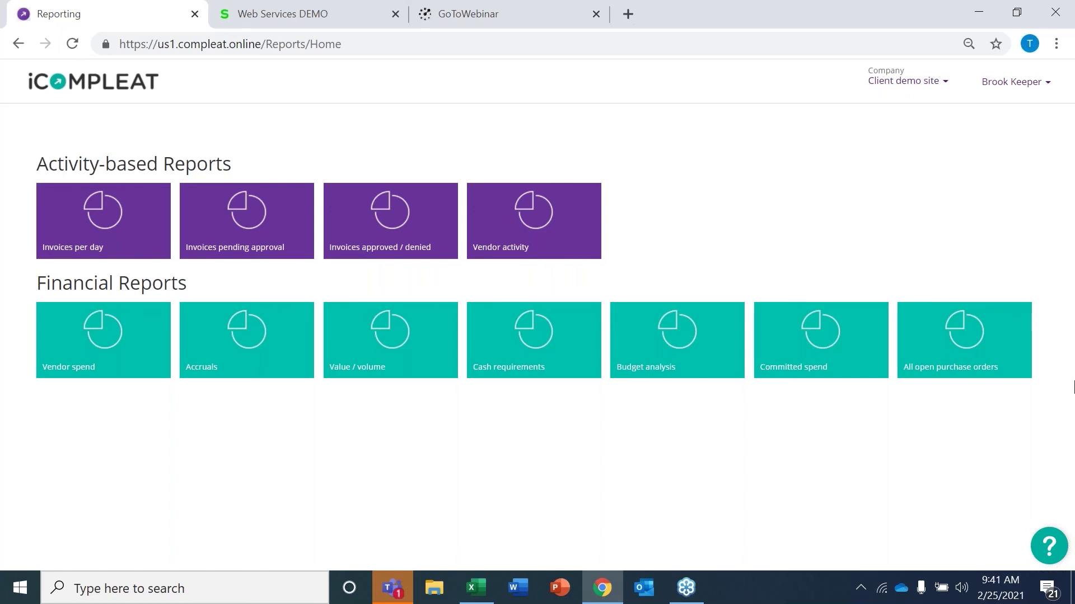
left_click(974, 334)
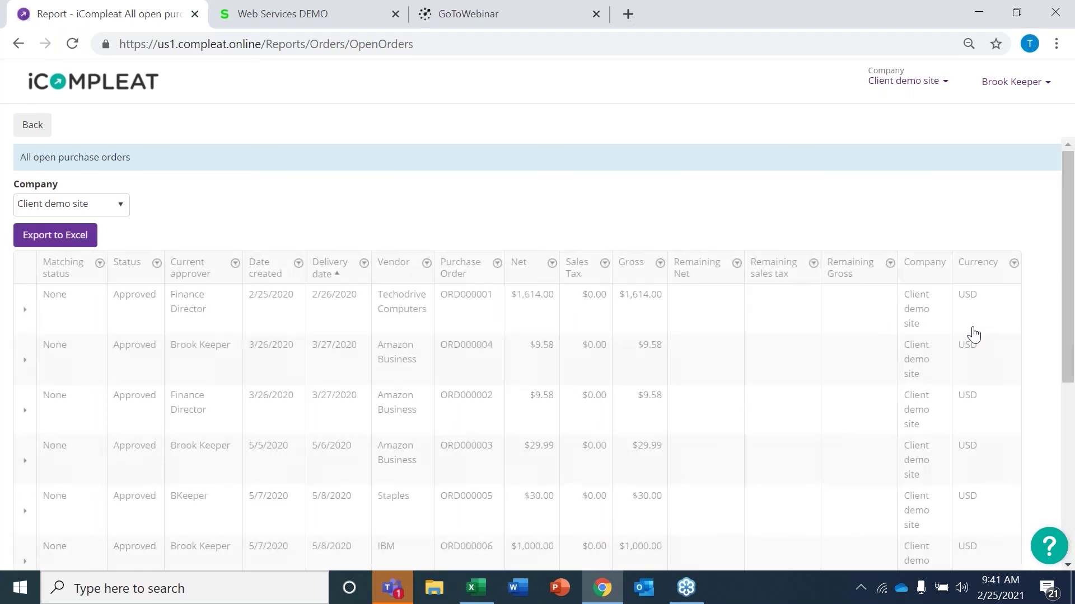
left_click(973, 339)
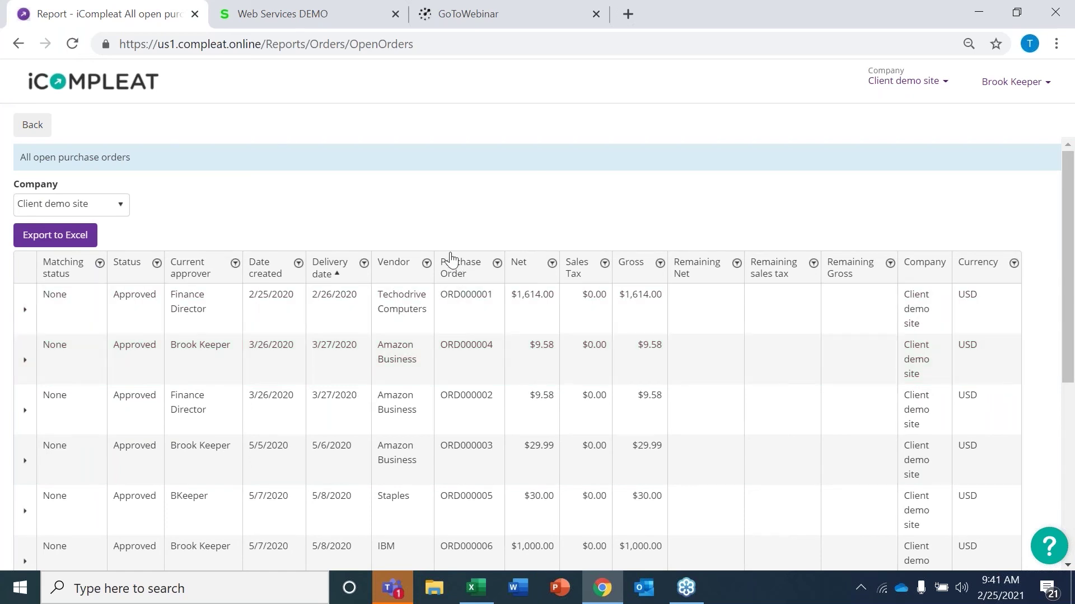
Filter the open purchase orders report to vendors whose name contains Amazon.
left_click(427, 264)
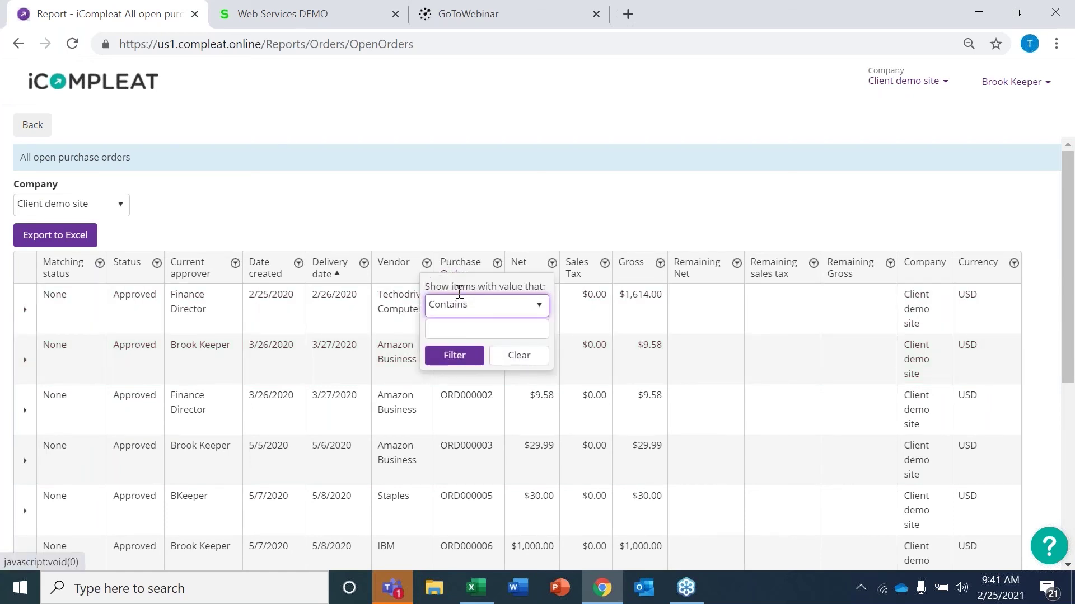
left_click(459, 305)
left_click(478, 326)
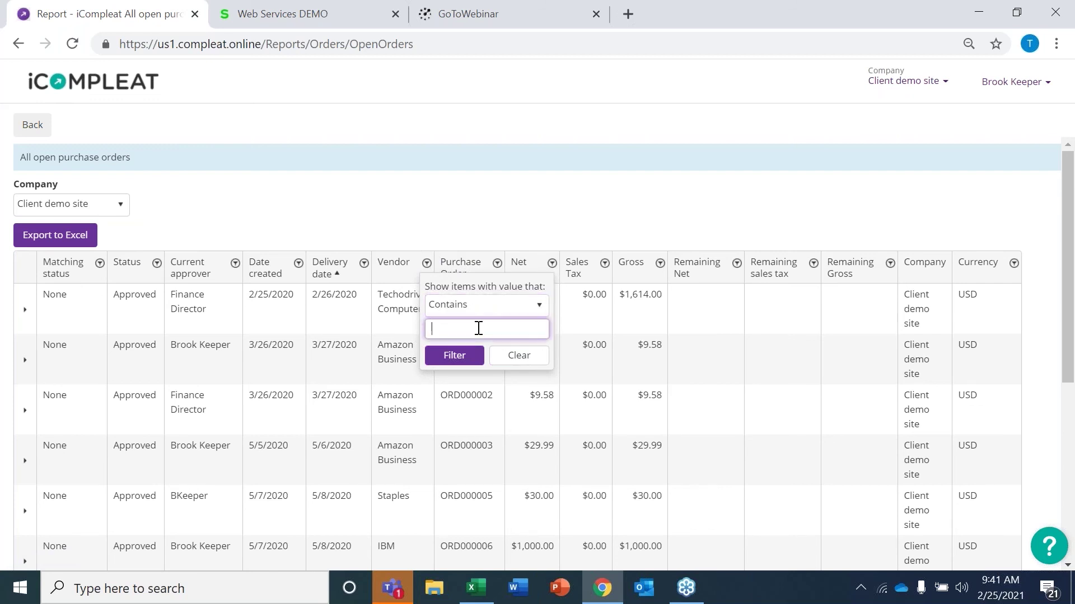
type("Amazon")
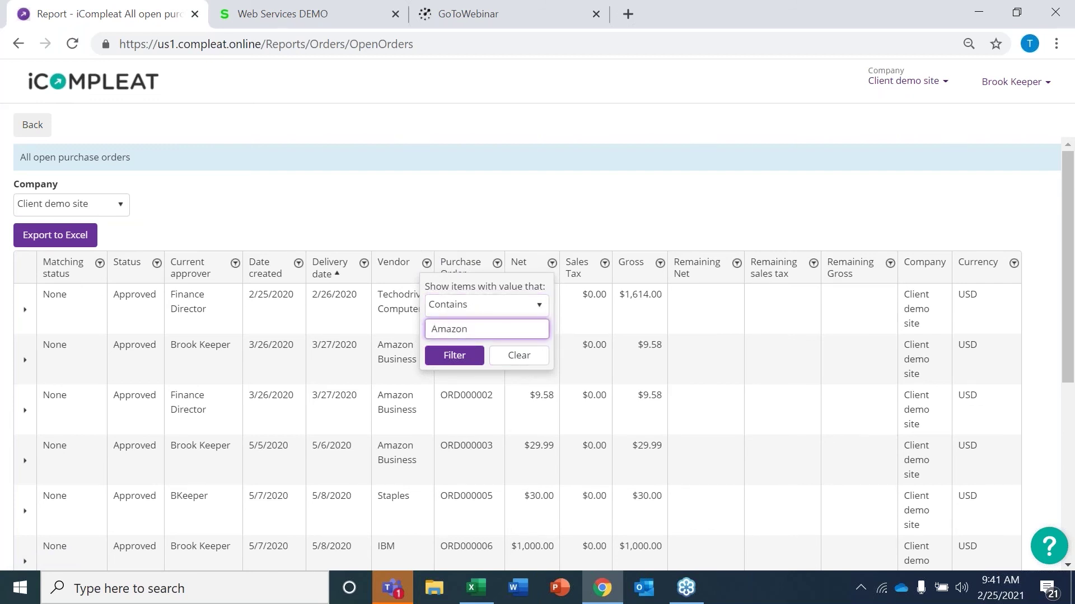
left_click(440, 367)
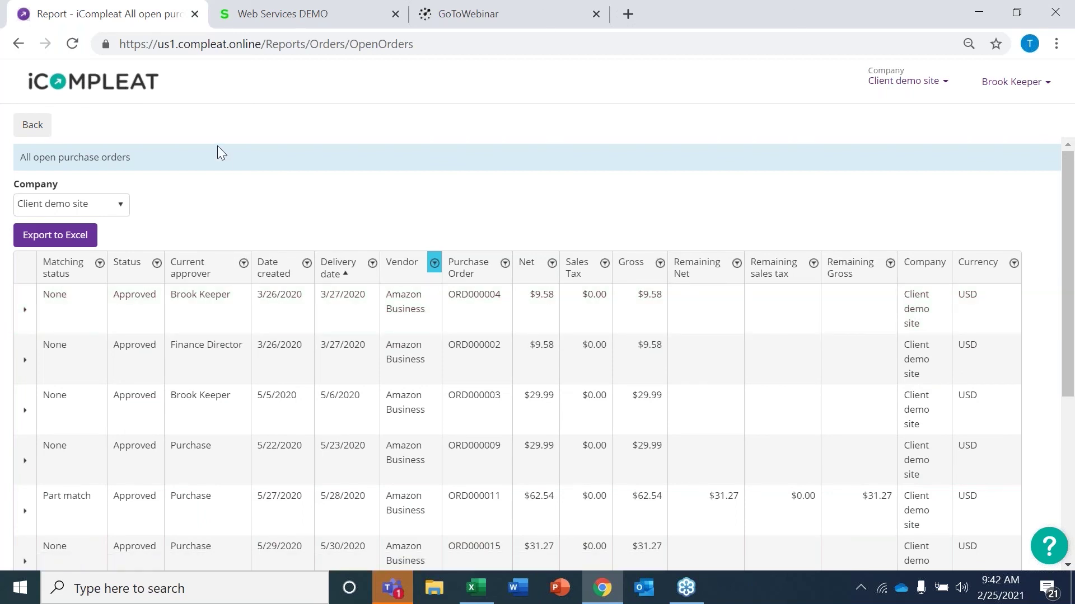
Open the Vendor activity report, view the invoice details behind the 25-Feb-21 bar, and return to the home page.
left_click(28, 127)
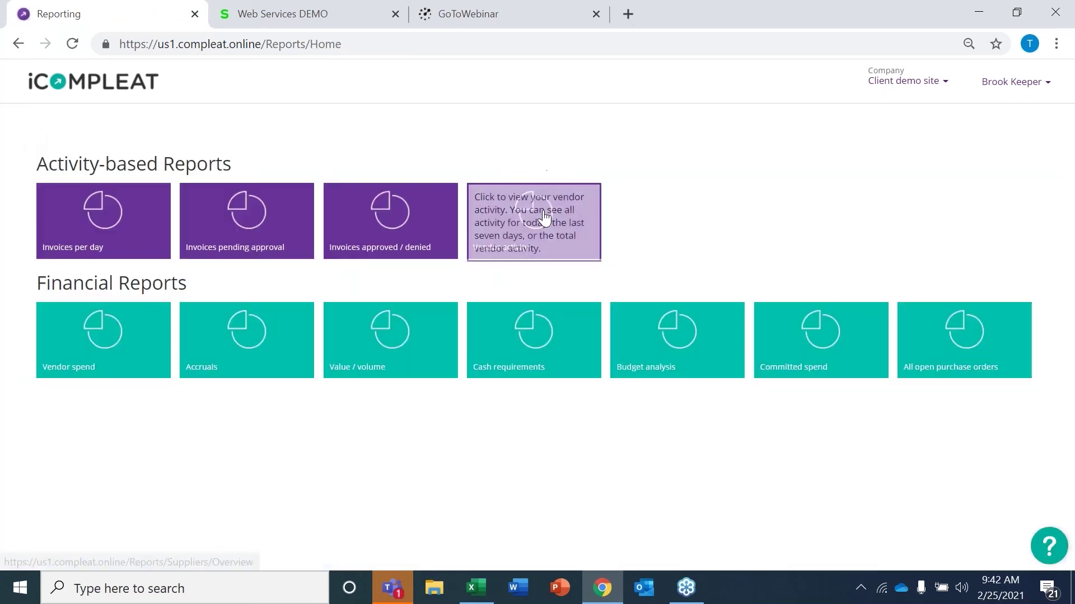
left_click(544, 218)
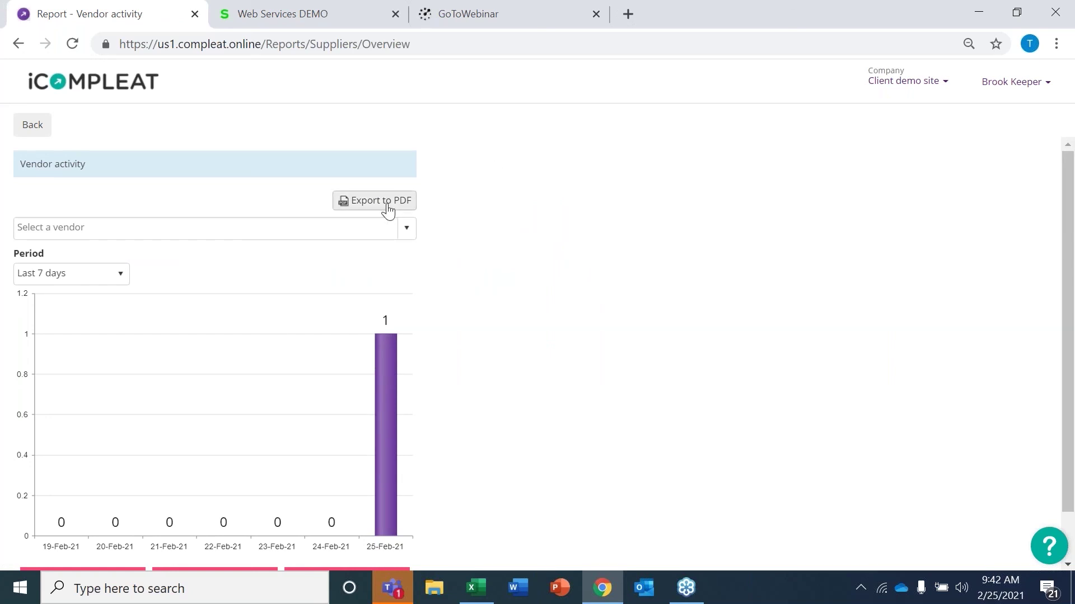
left_click(386, 391)
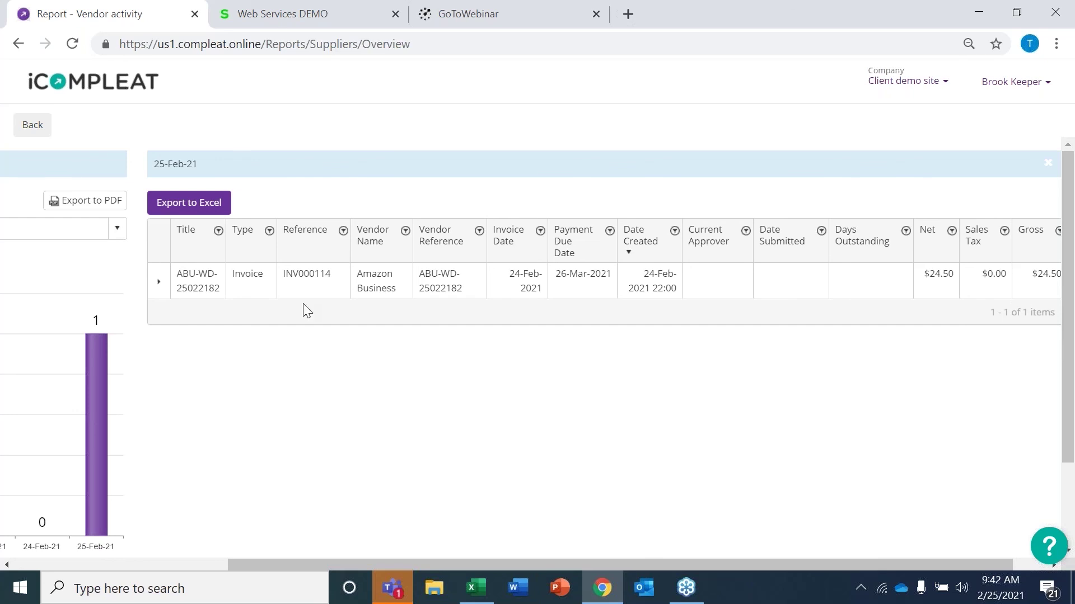
left_click(84, 90)
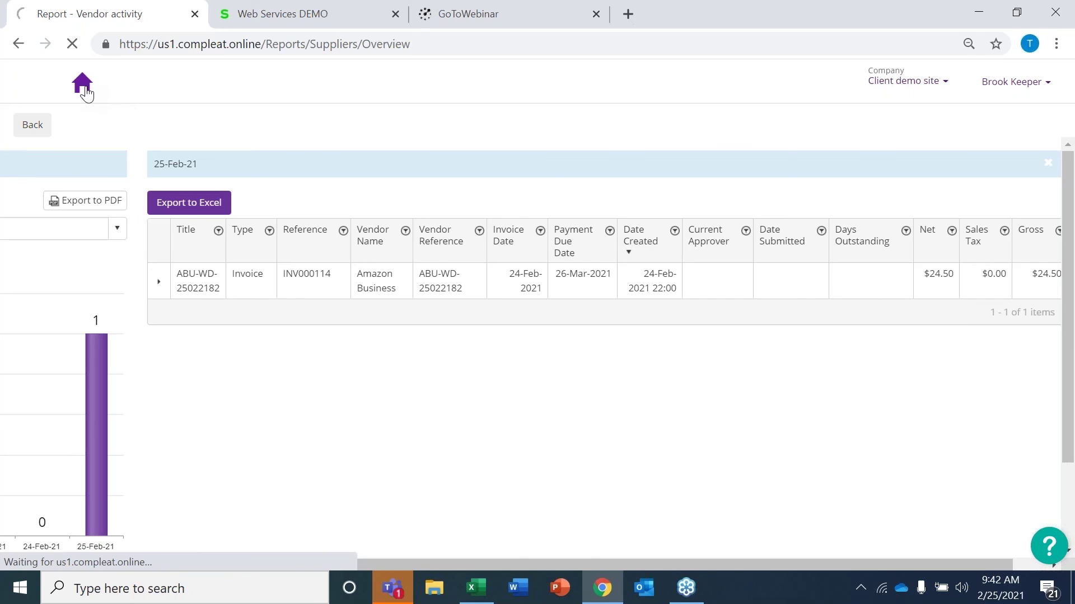